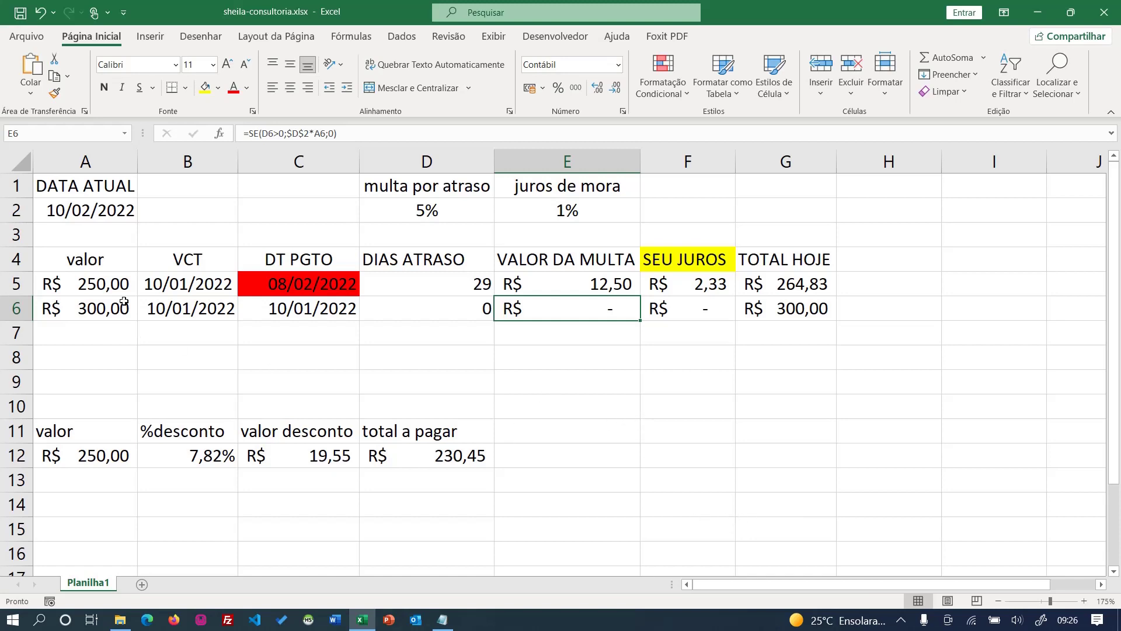
Step: Review the bill amounts, the due and payment dates, and the fine and interest rate settings
left_click_drag(100, 280, 814, 337)
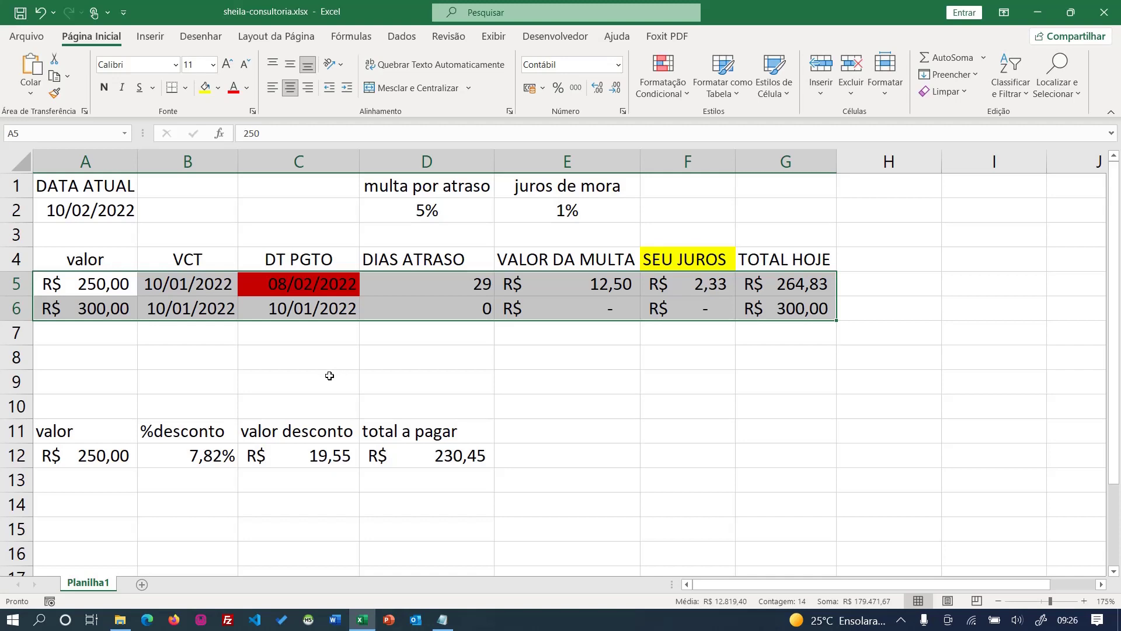
left_click(275, 373)
left_click_drag(110, 289, 100, 312)
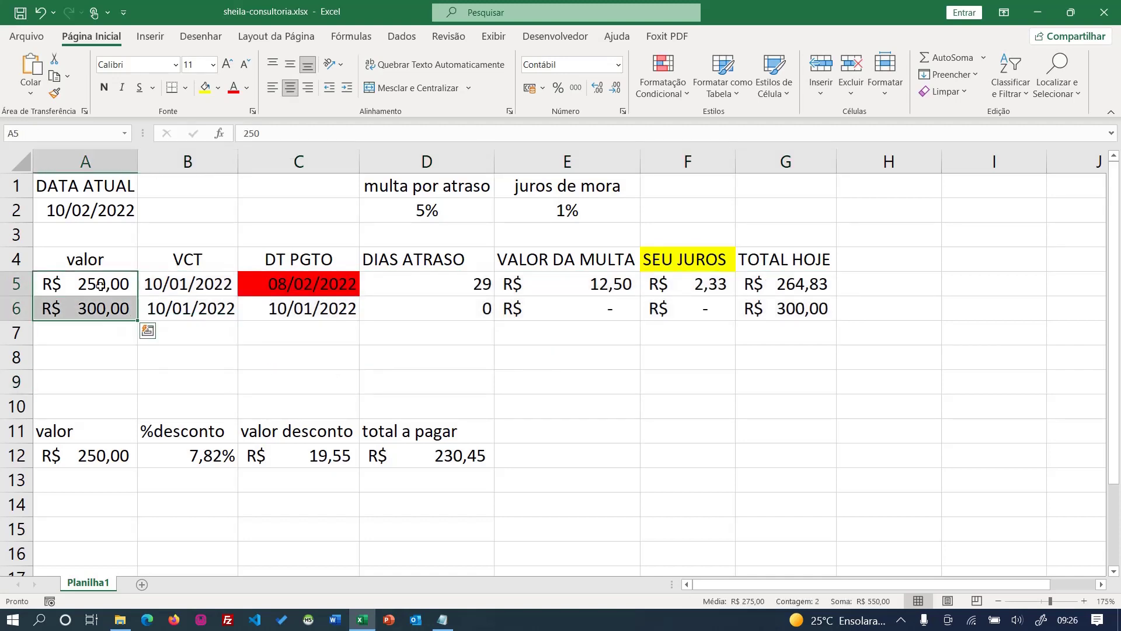
left_click_drag(171, 280, 206, 302)
left_click_drag(281, 289, 282, 311)
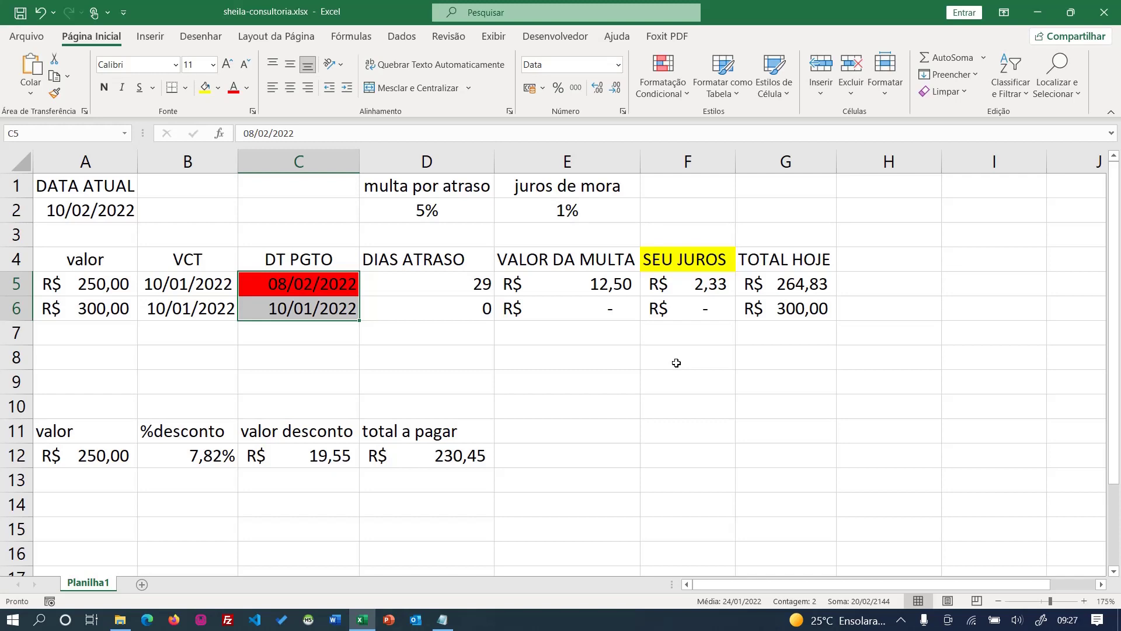
left_click_drag(452, 191, 560, 211)
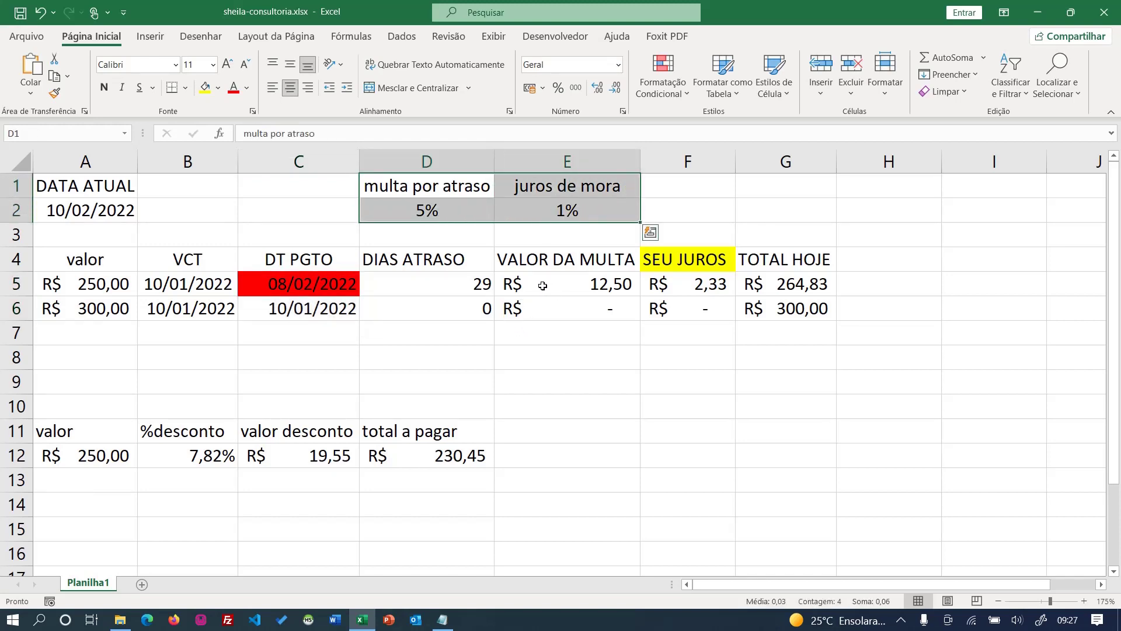
left_click_drag(461, 195, 463, 212)
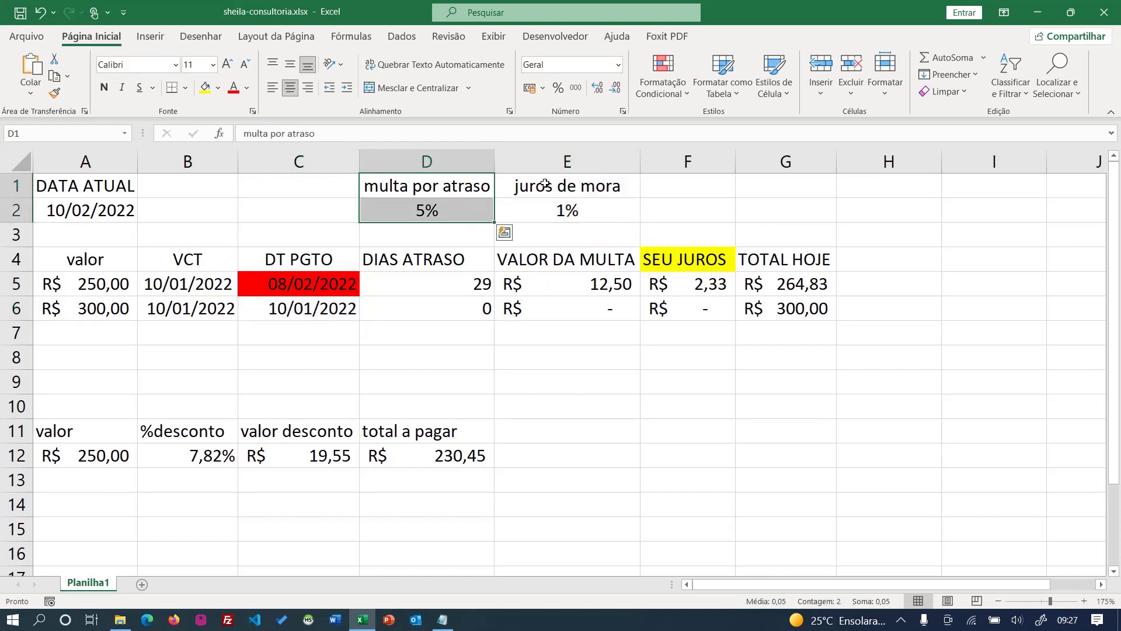
left_click_drag(545, 185, 546, 204)
Step: Try fine rates of 10 and 5 in D2, settling on 2
left_click(452, 214)
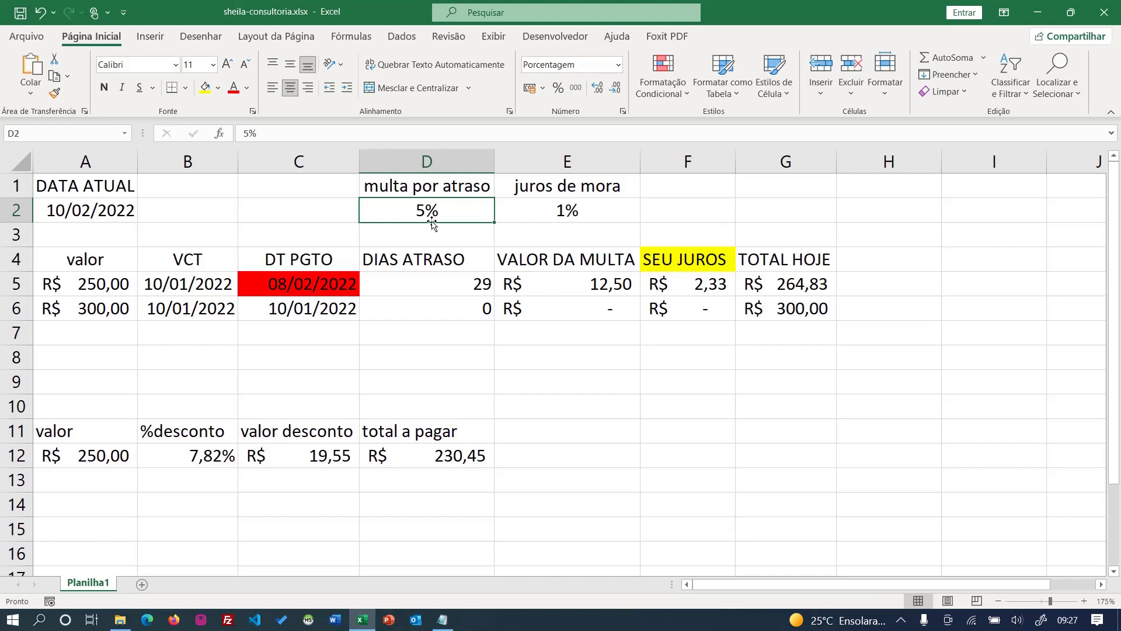
type("10")
key("Return")
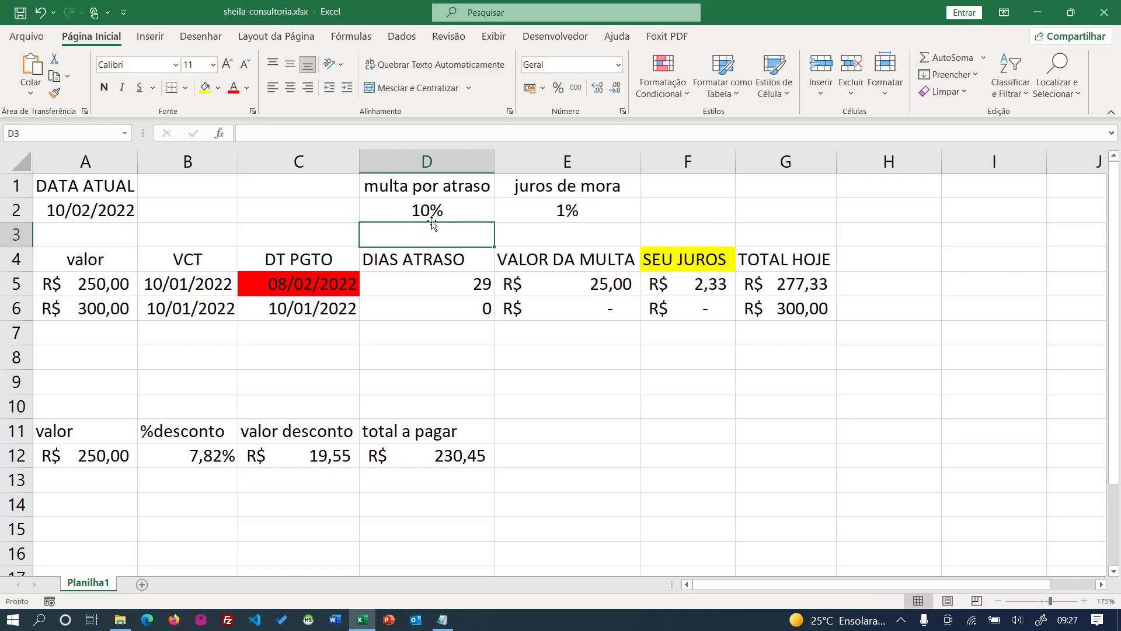
left_click(432, 216)
type("5")
key("Return")
left_click(433, 219)
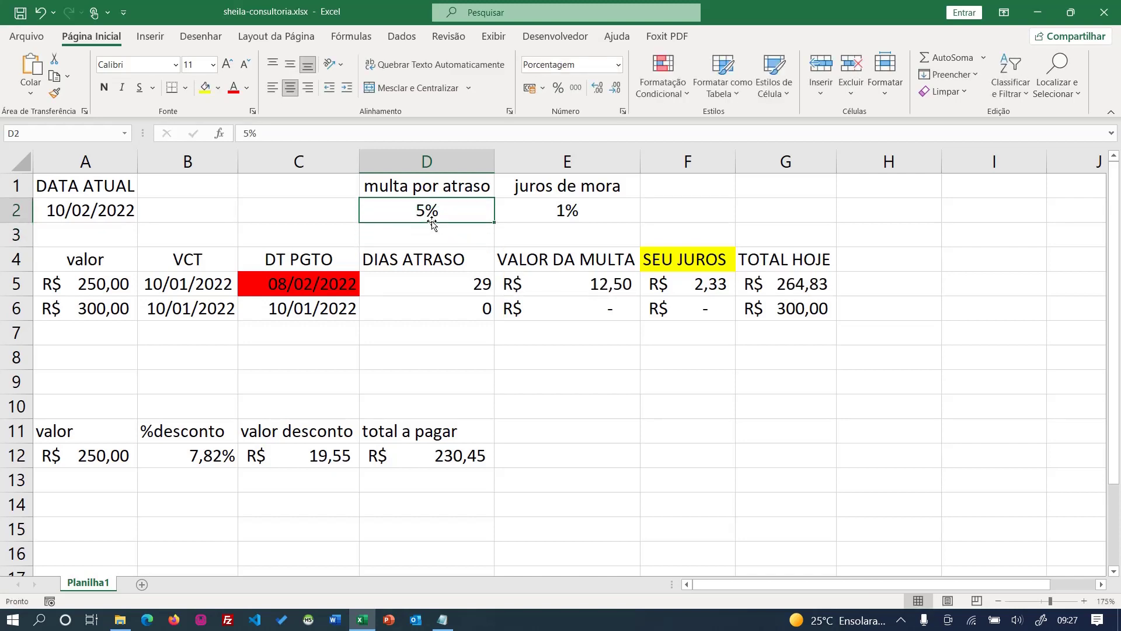
type("2")
key("Return")
left_click(433, 222)
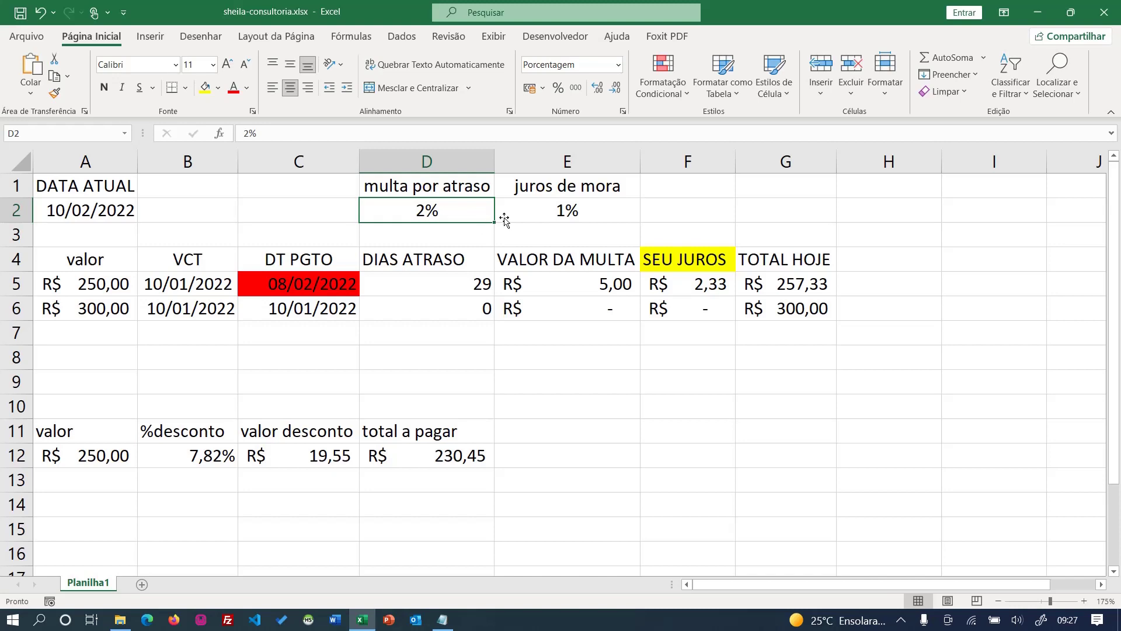
Step: Check the interest rate heading and value in E1:E2 and the current date in A2
left_click(538, 196)
left_click(542, 214)
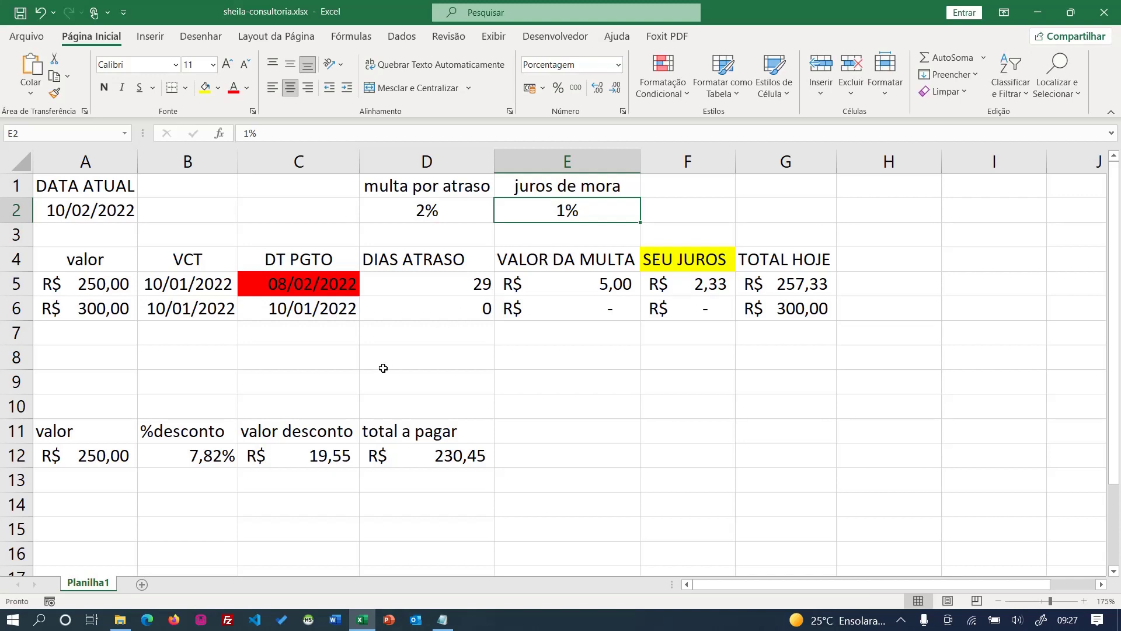
left_click(112, 210)
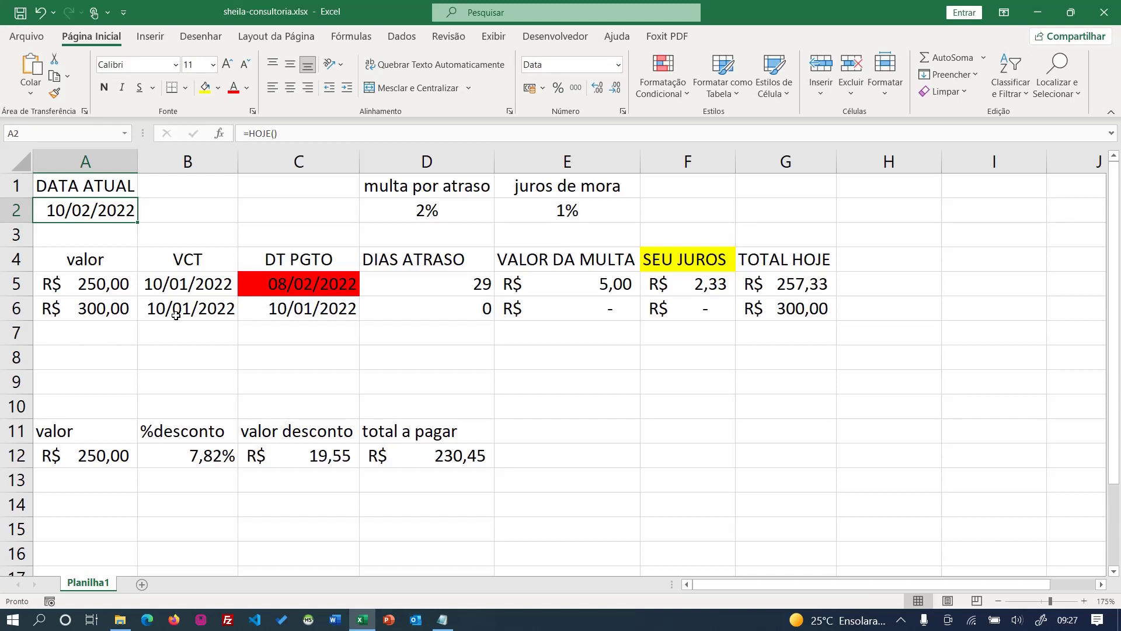
double_click(111, 217)
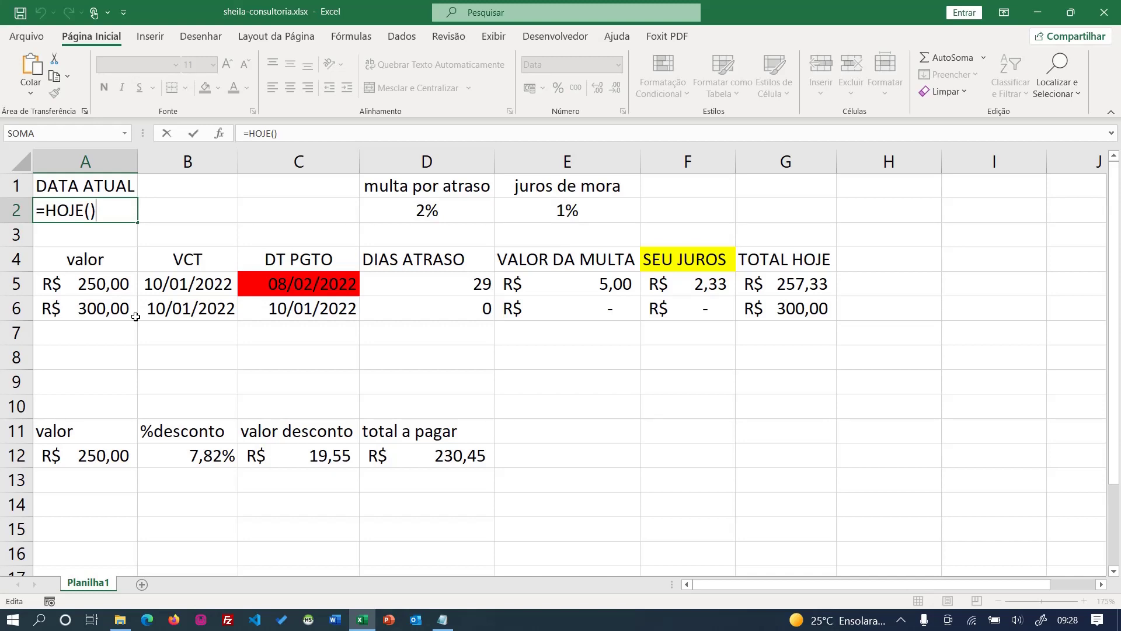
key("Return")
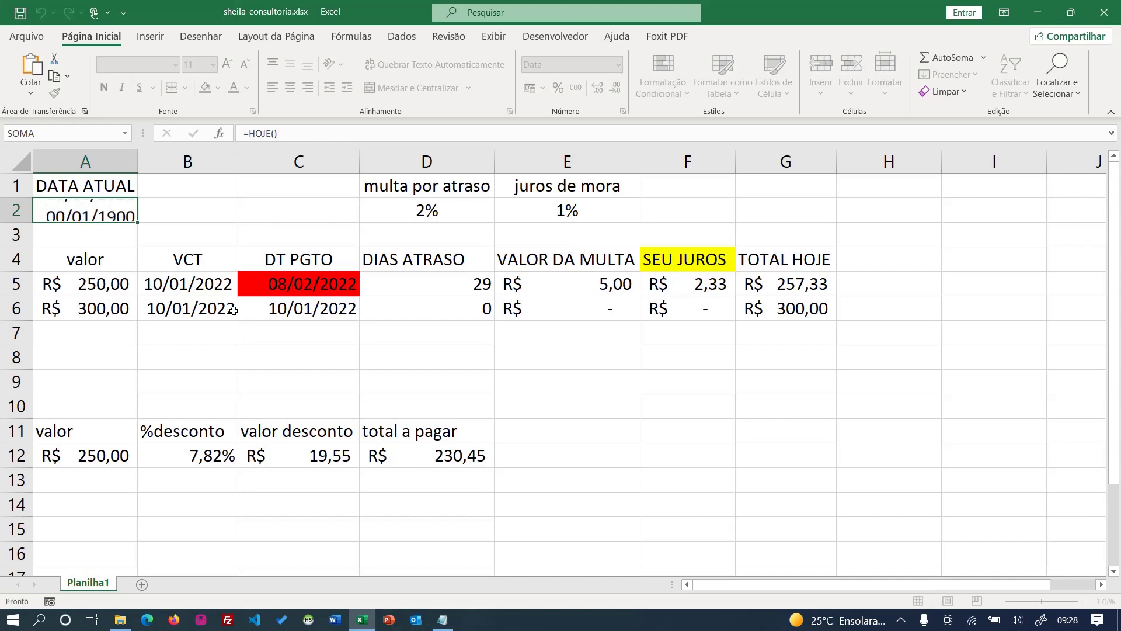
mouse_move(425, 182)
left_mouse_down()
mouse_move(549, 189)
mouse_move(552, 208)
left_mouse_up()
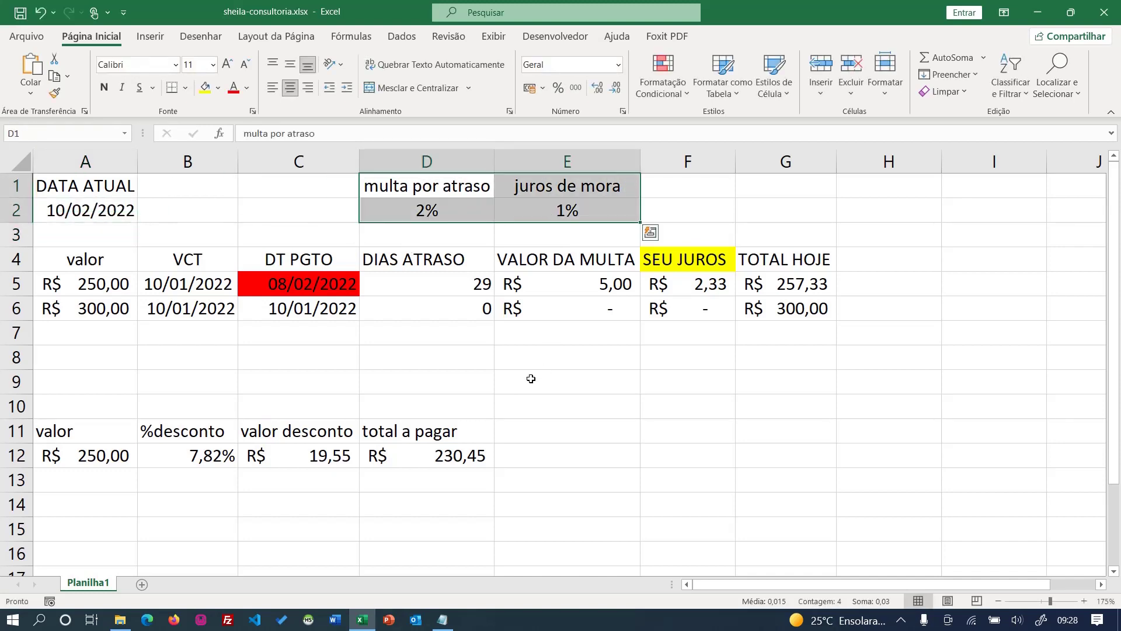
left_click_drag(83, 184, 85, 209)
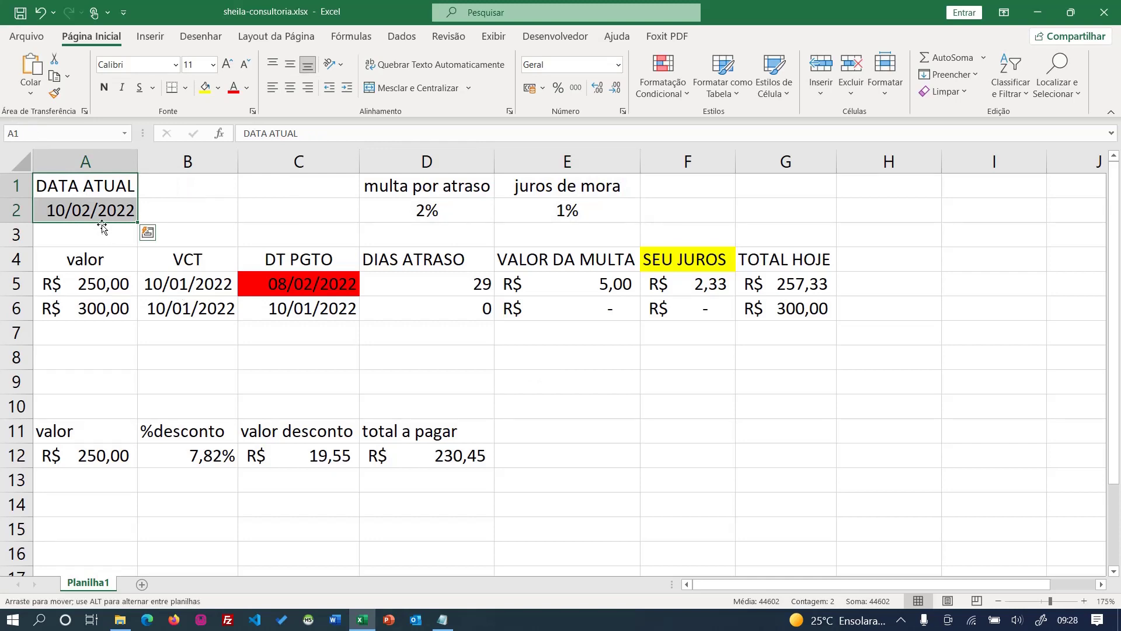
left_click(102, 217)
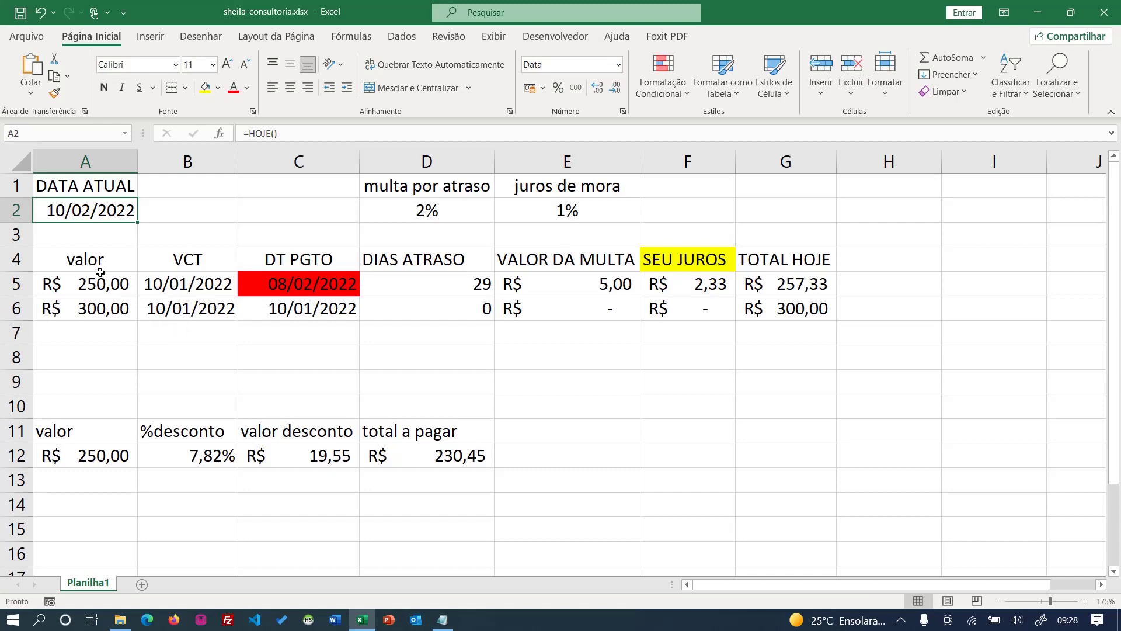
Step: Go through the amount, due date and payment date headings and first-bill cells, ending on C5
left_click_drag(96, 260, 92, 308)
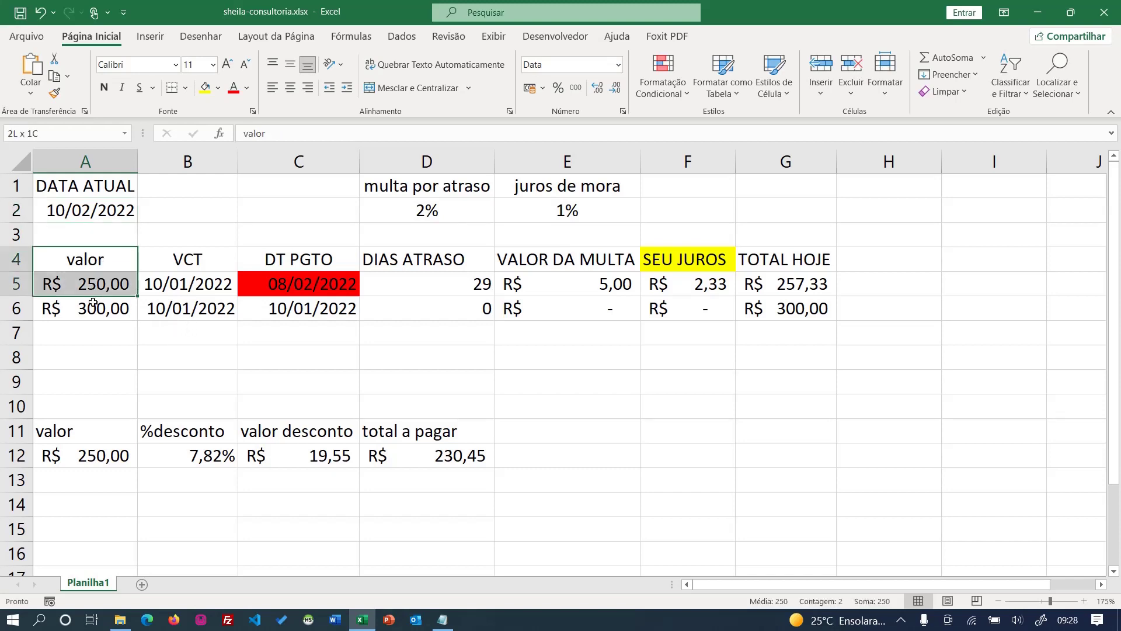
left_click(93, 262)
left_click_drag(102, 259, 96, 307)
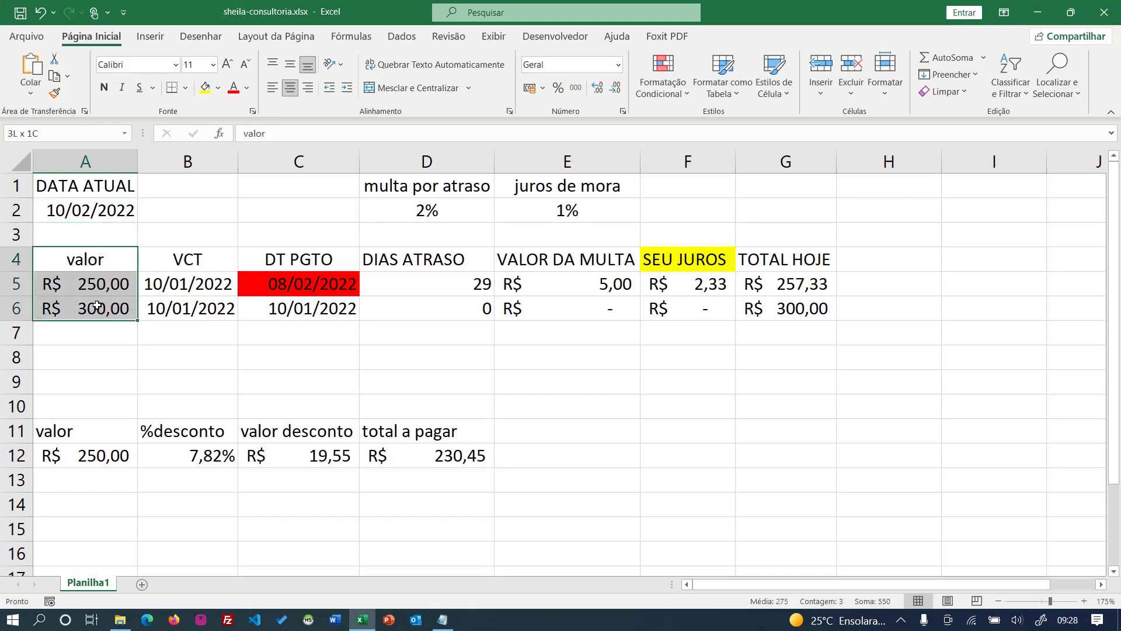
left_click(93, 260)
left_click(97, 284)
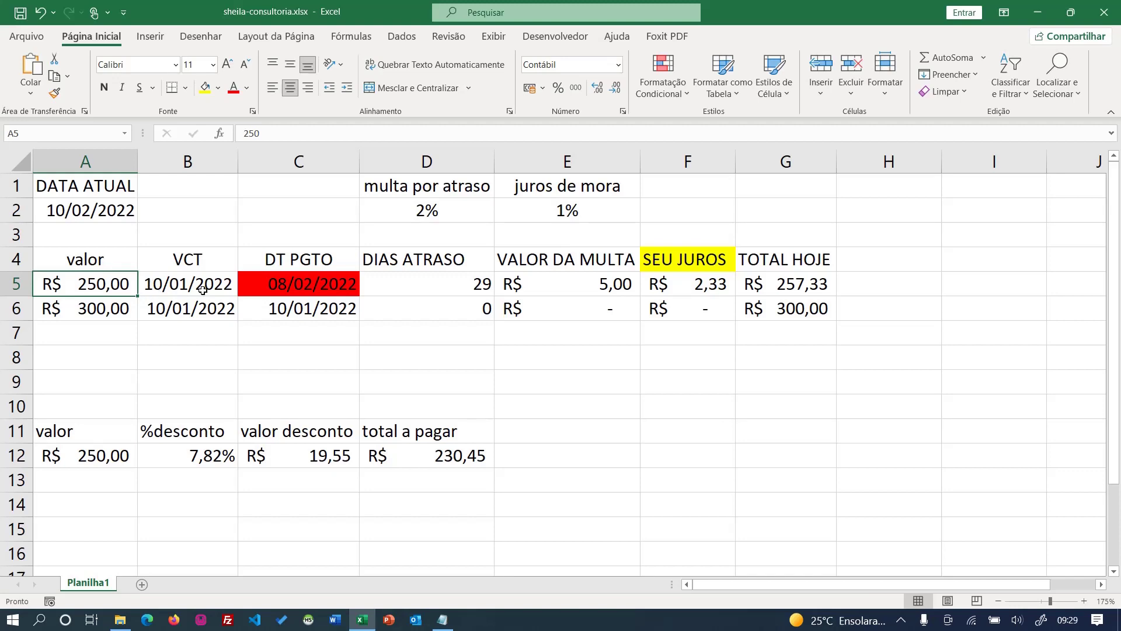
left_click(192, 253)
left_click(185, 287)
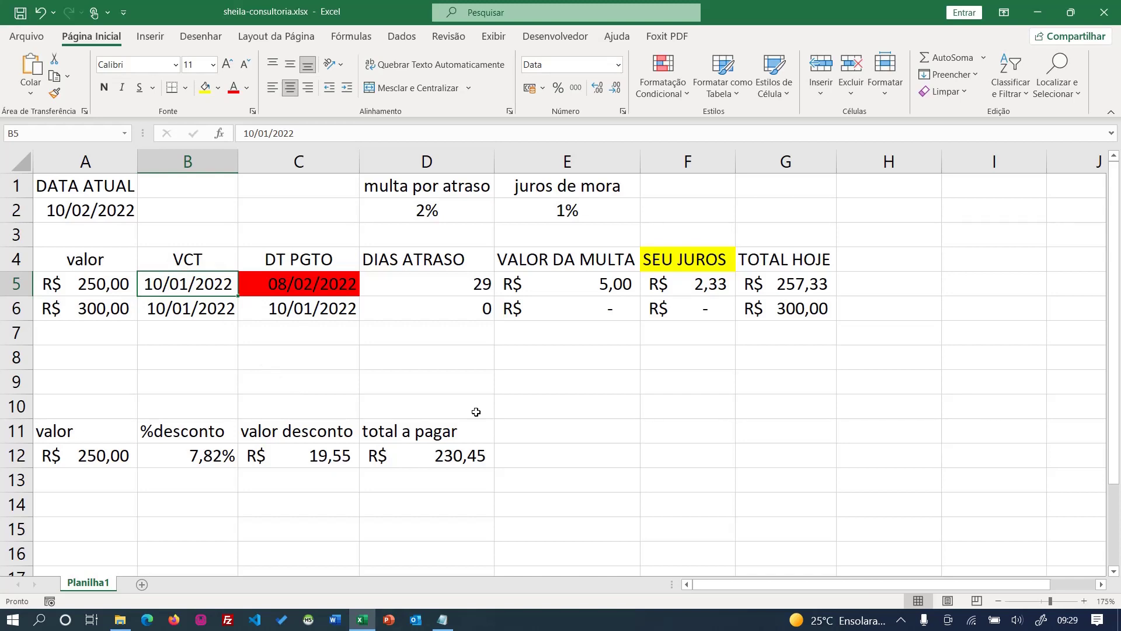
left_click(293, 306)
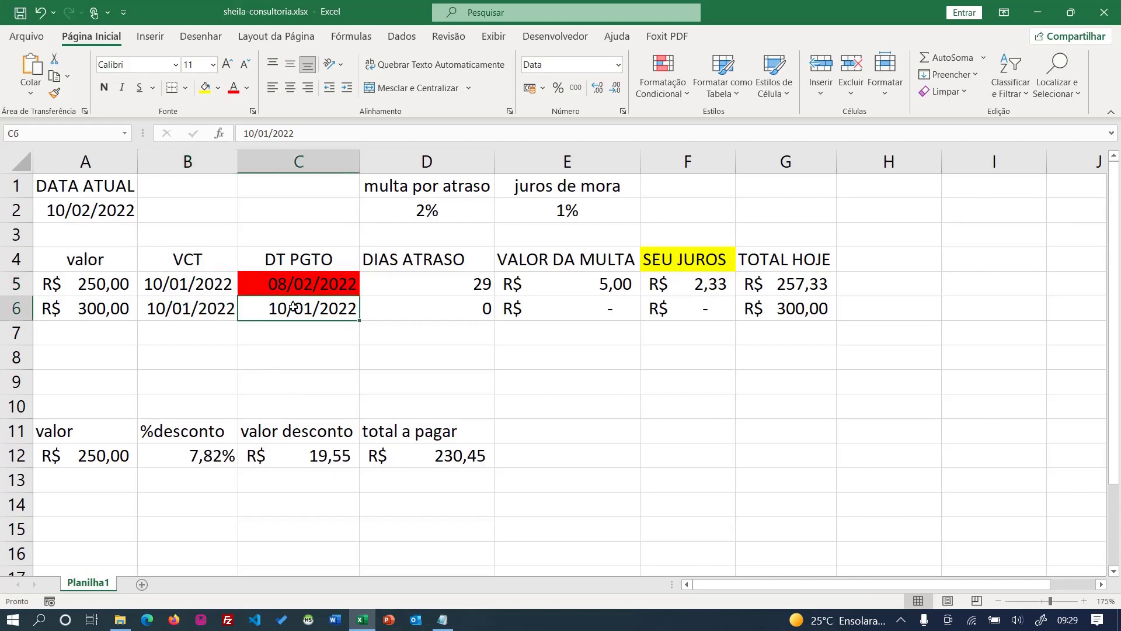
left_click(307, 250)
left_click(301, 286)
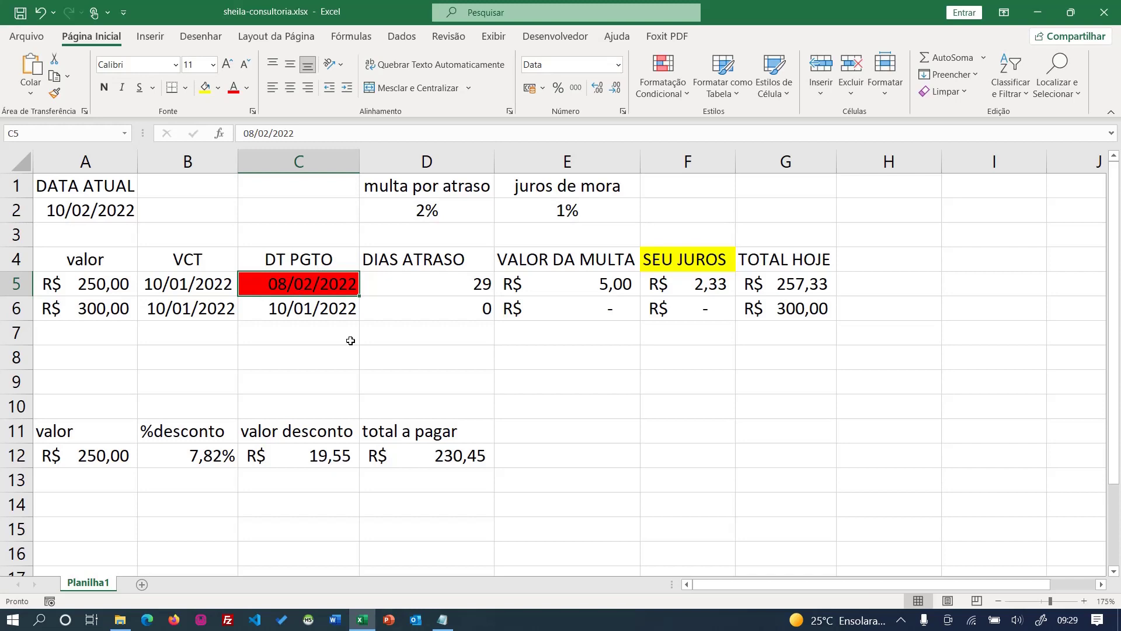
Step: Clear the first bill's payment date in C5 and check the neighbouring date cells and A2
key("Delete")
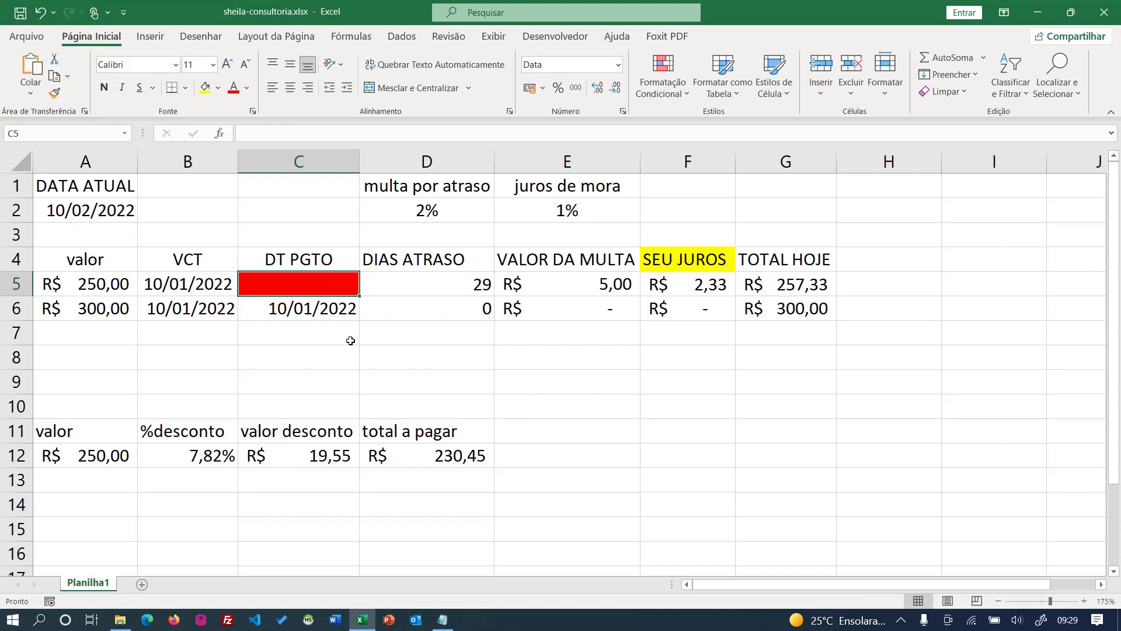
left_click(316, 325)
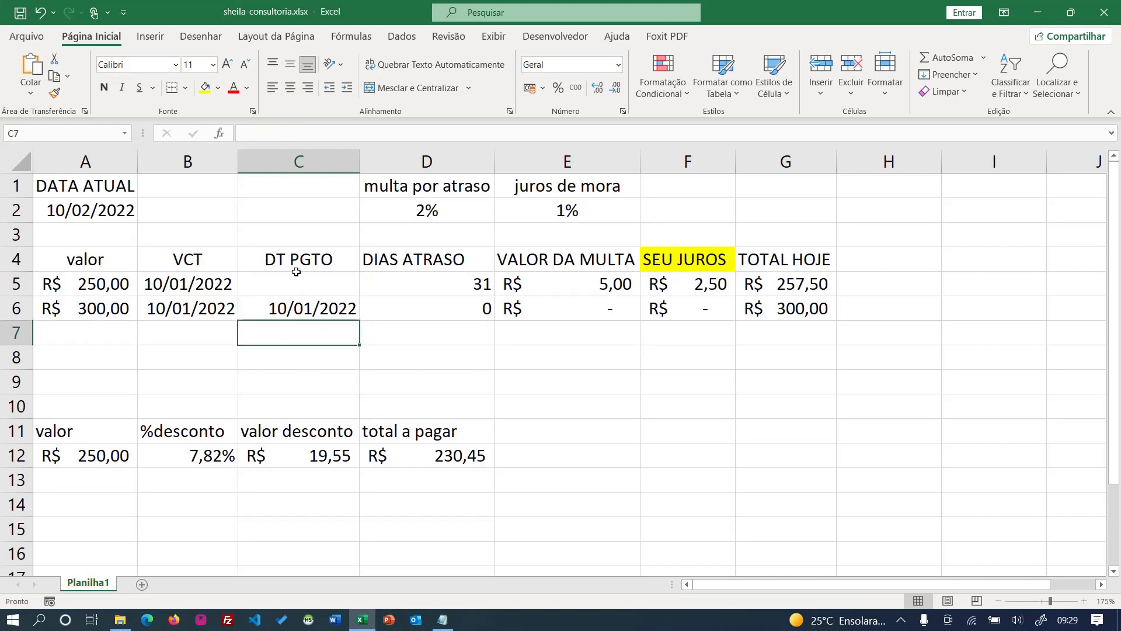
left_click_drag(230, 284, 292, 284)
left_click(295, 303)
left_click(295, 286)
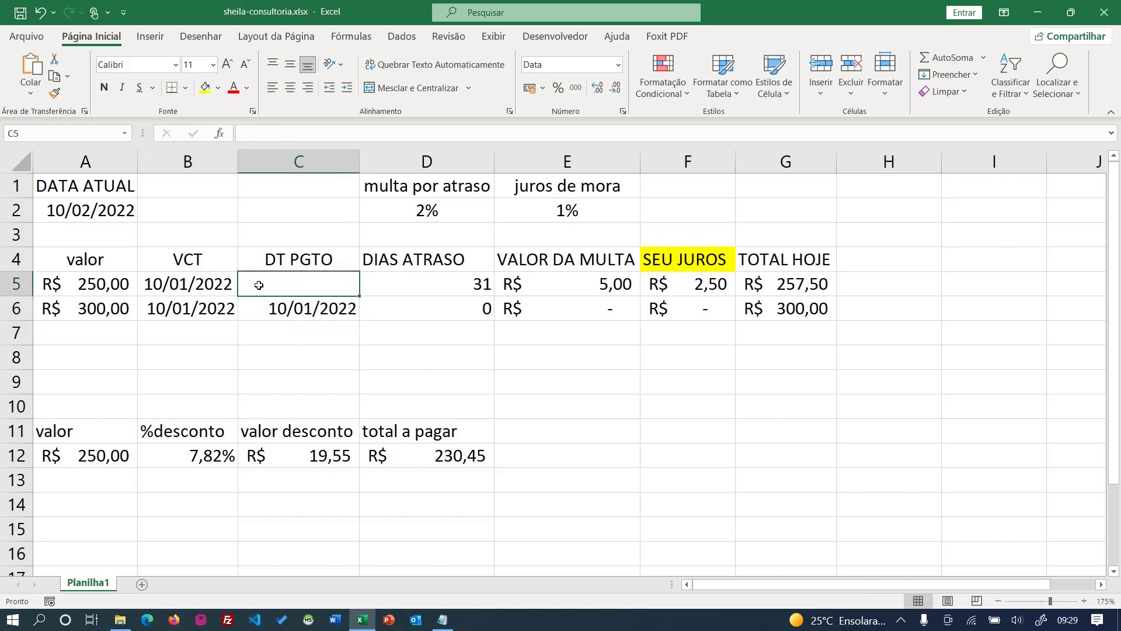
left_click(115, 212)
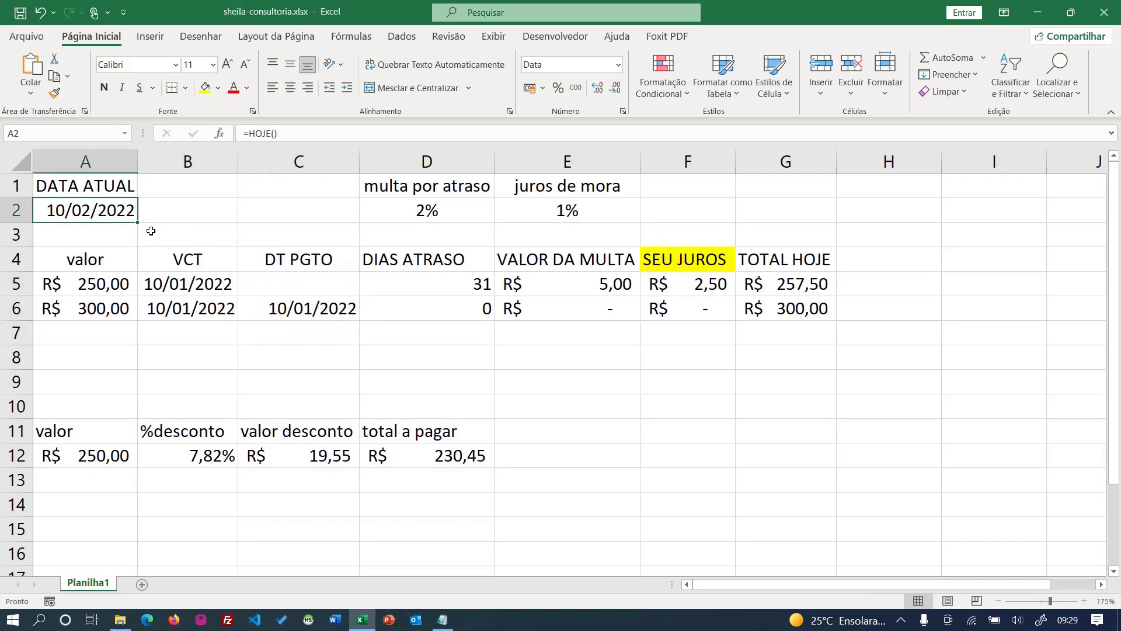
left_click(193, 283)
Step: Enter 11/01/2022 as the payment date in C5 and select the bill's dates B5:C5
left_click(289, 285)
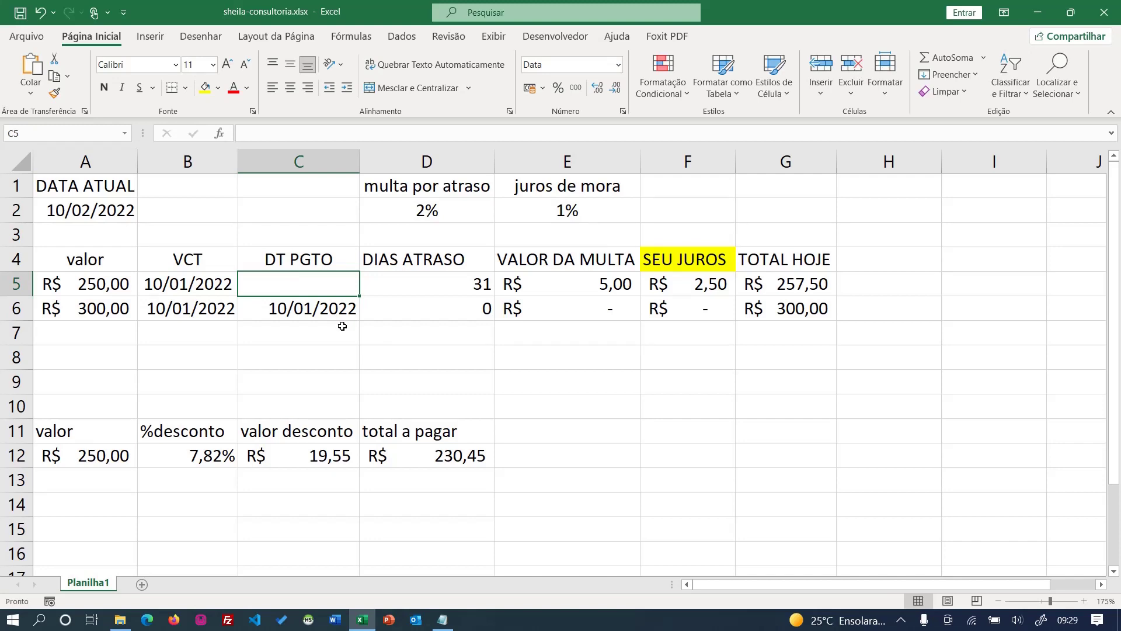
type("11/01/")
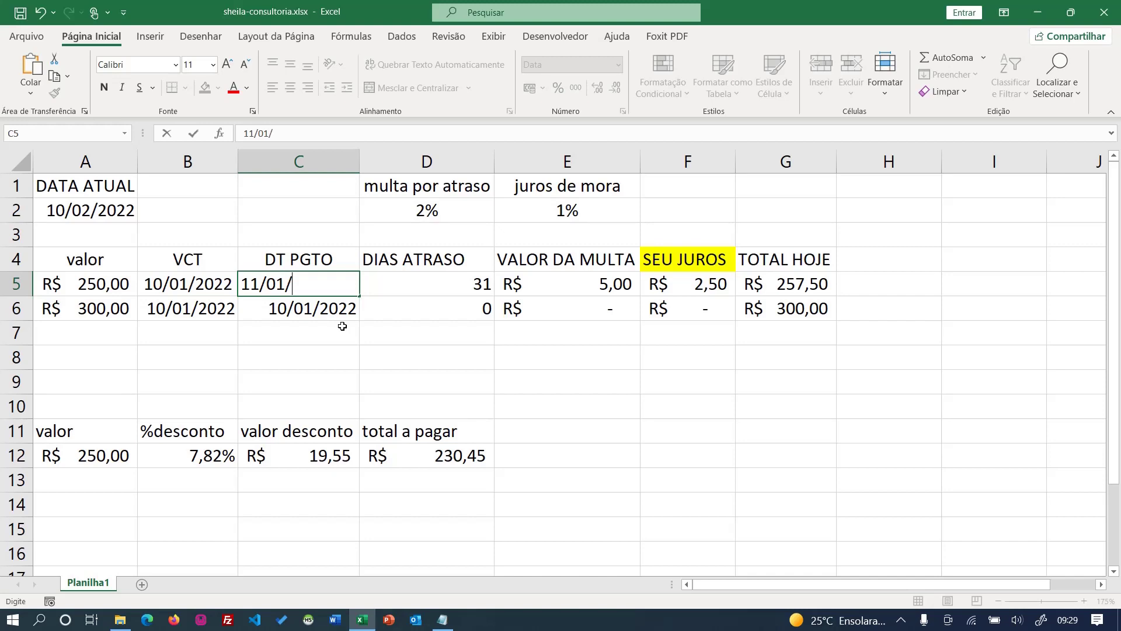
type("2022")
key("Return")
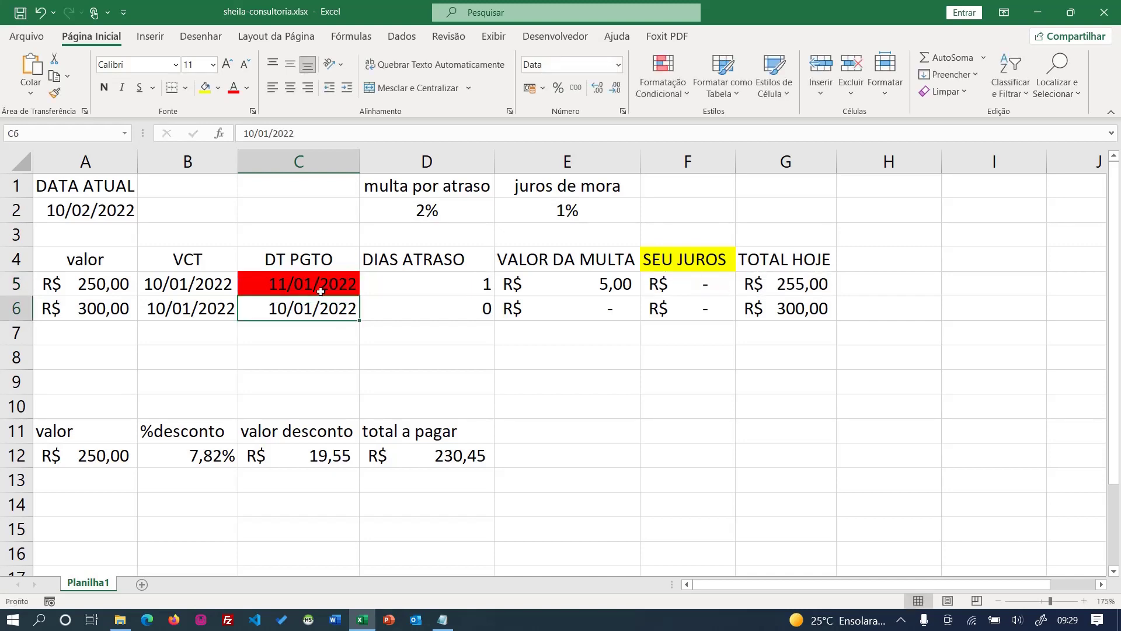
left_click(320, 289)
left_click(185, 285)
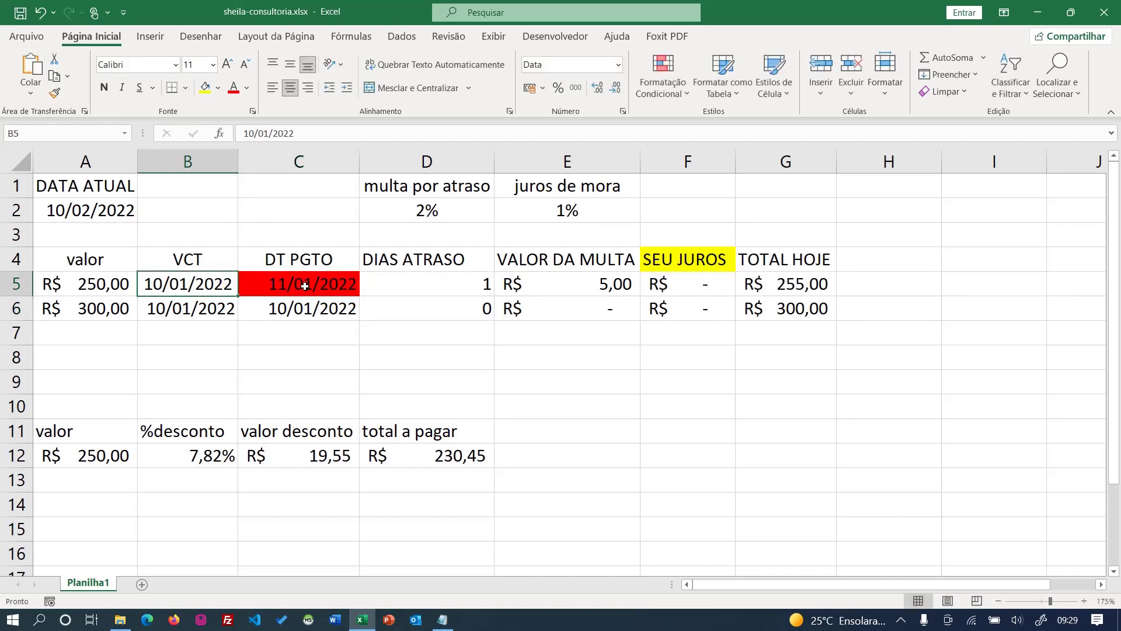
left_click_drag(305, 285, 225, 288)
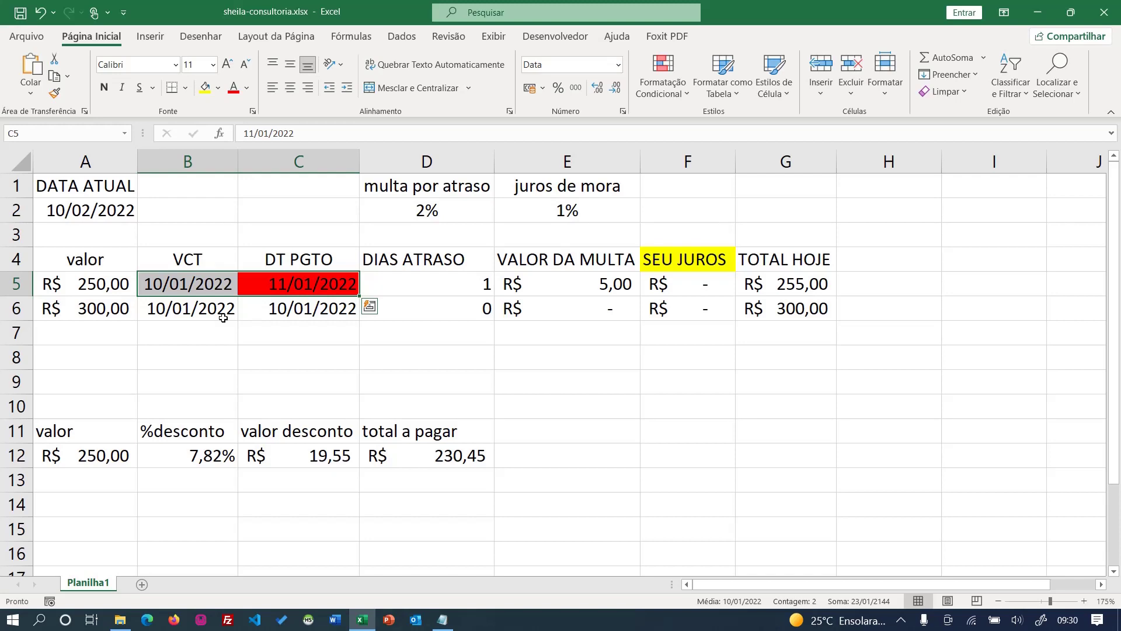
Step: Review the payment and due dates and the D5:G6 results, then pick empty cell D8
left_click(308, 309)
left_click_drag(314, 282, 310, 306)
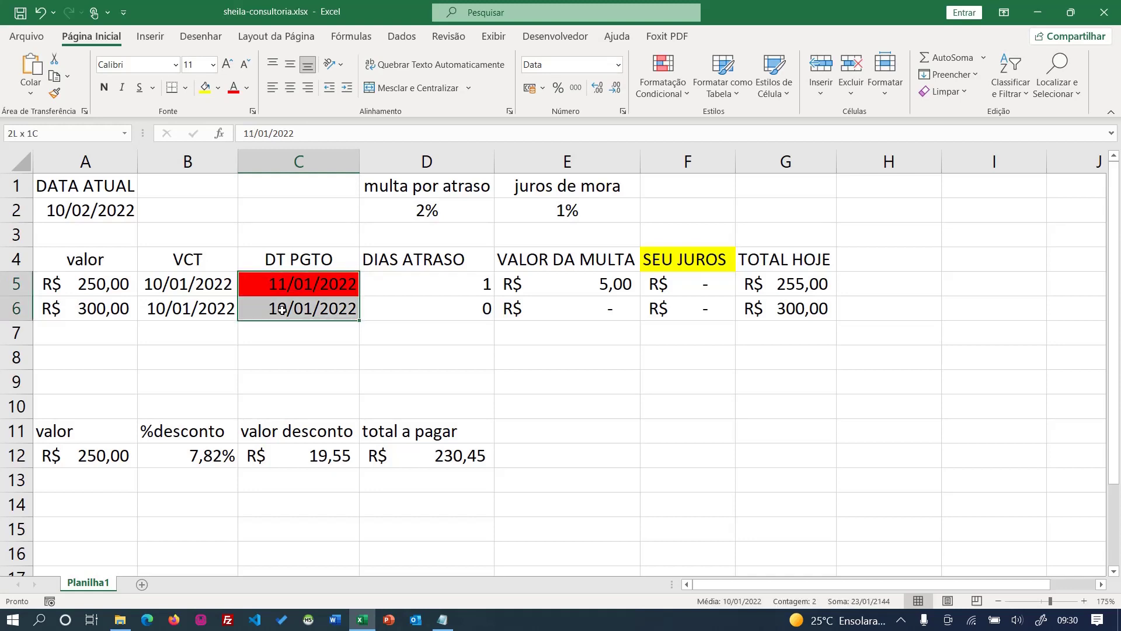
left_click(294, 285)
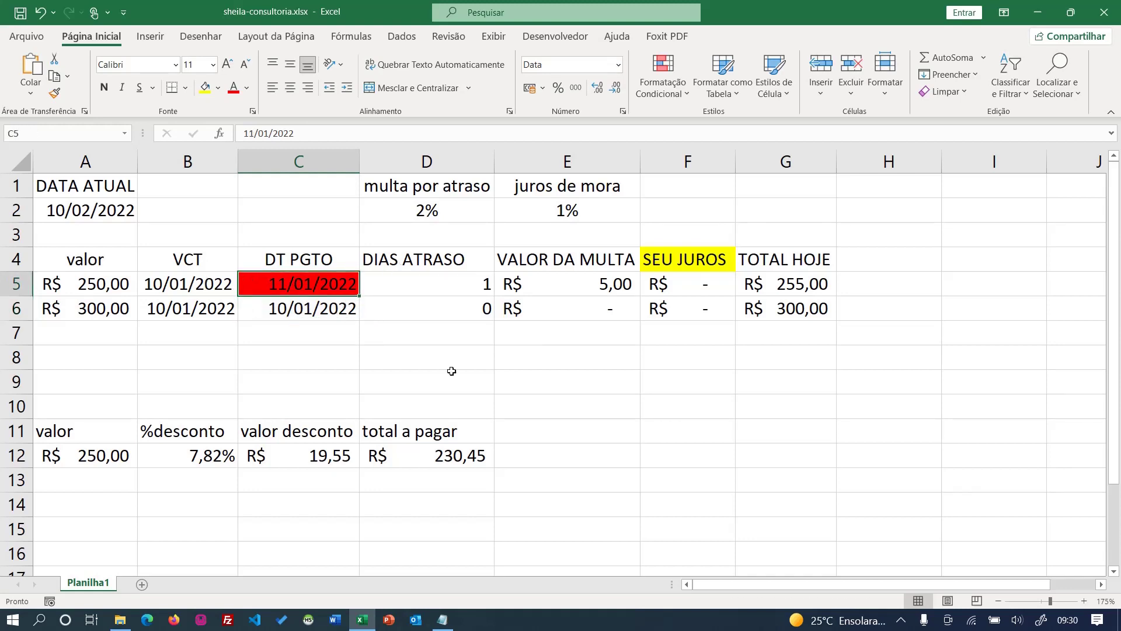
mouse_move(453, 284)
left_mouse_down()
mouse_move(475, 311)
mouse_move(785, 310)
left_mouse_up()
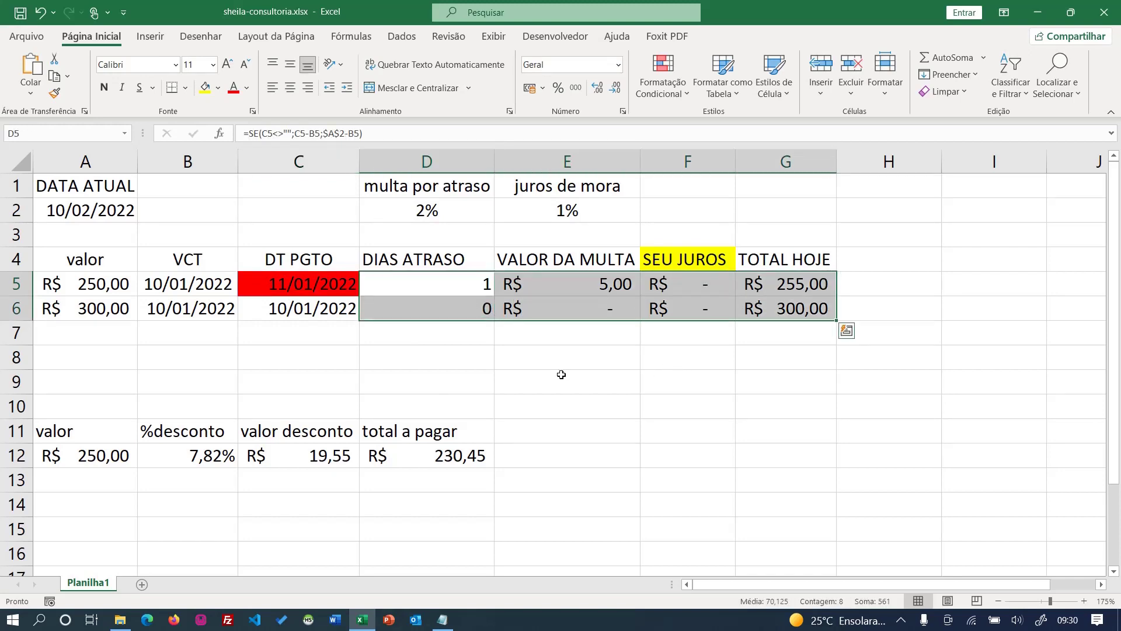
left_click(431, 287)
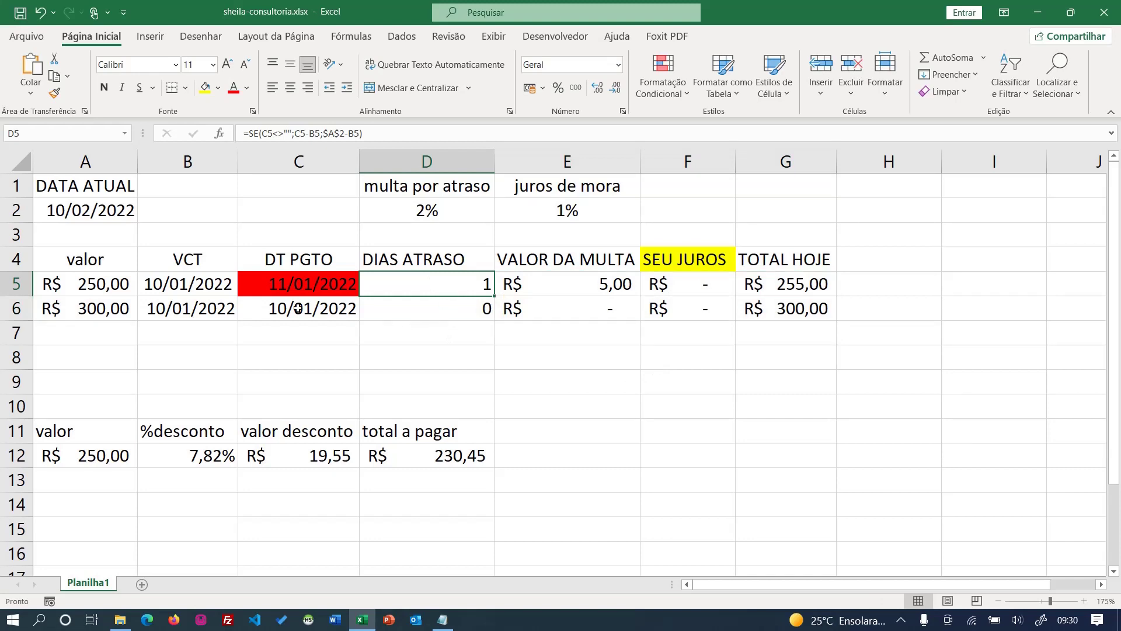
left_click(292, 284)
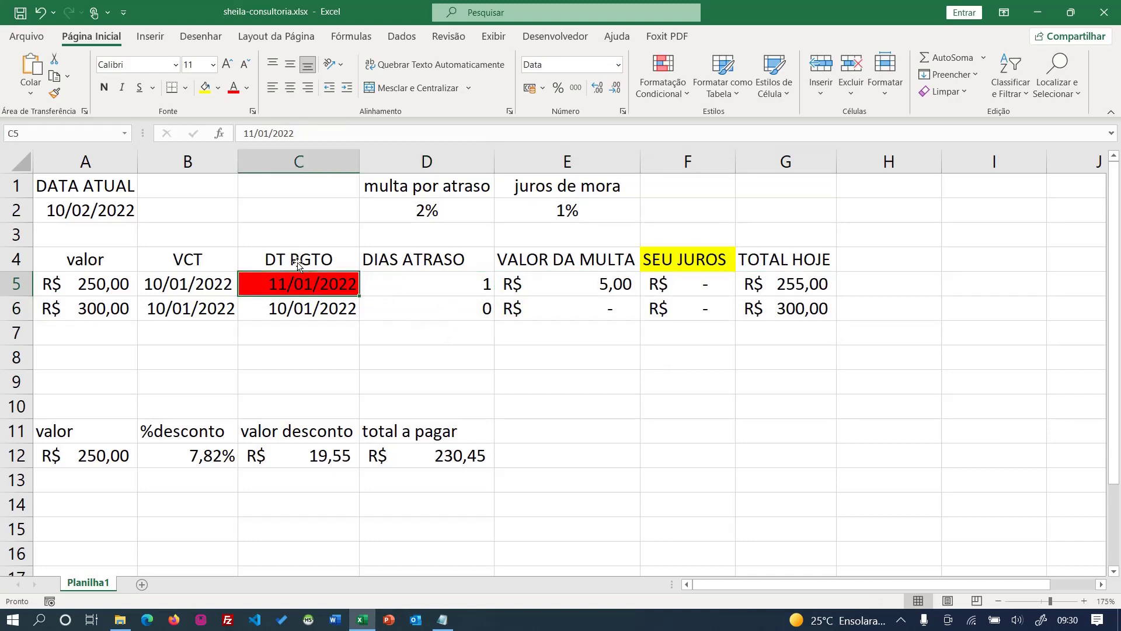
left_click(191, 285)
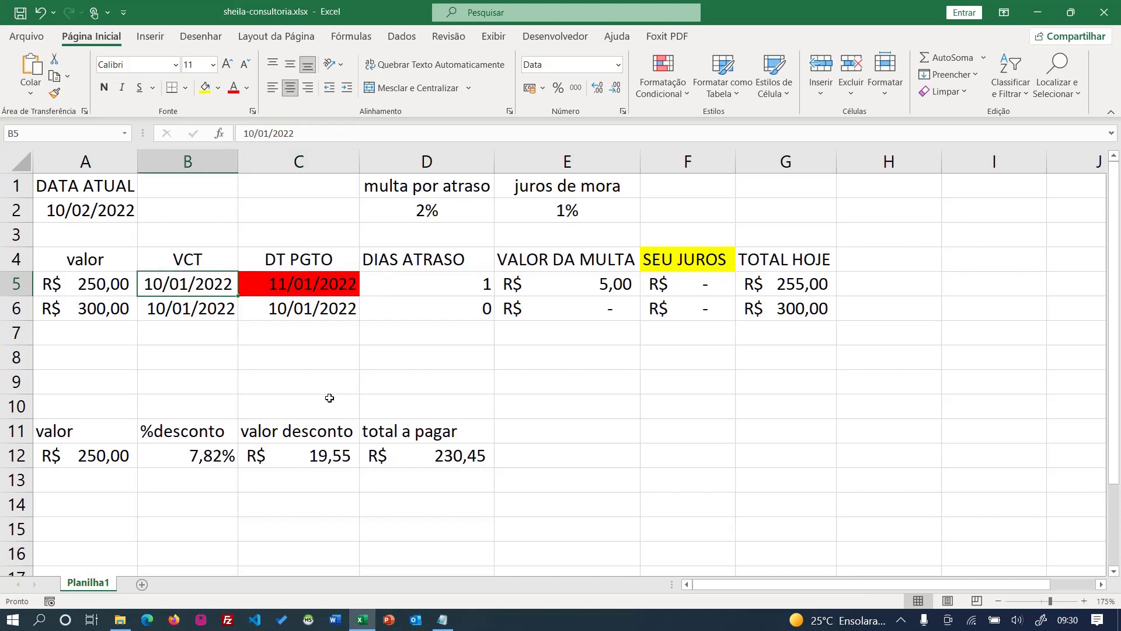
left_click(365, 357)
Step: Enter =C5-B5 in D8 to subtract the due date from the payment date
type("=")
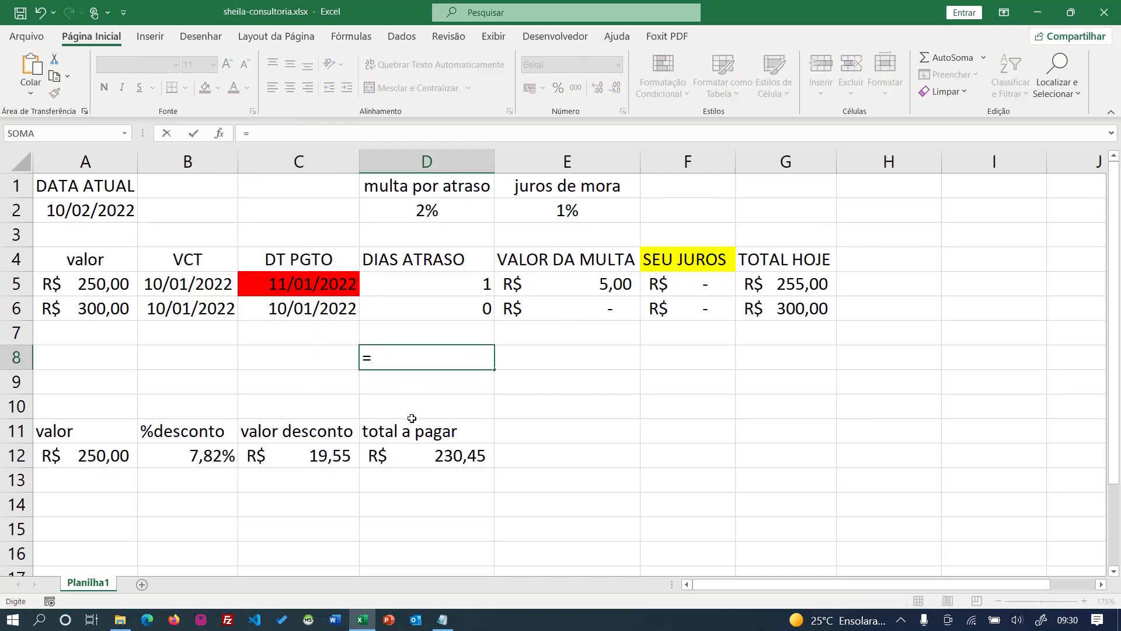
left_click(321, 284)
type("-")
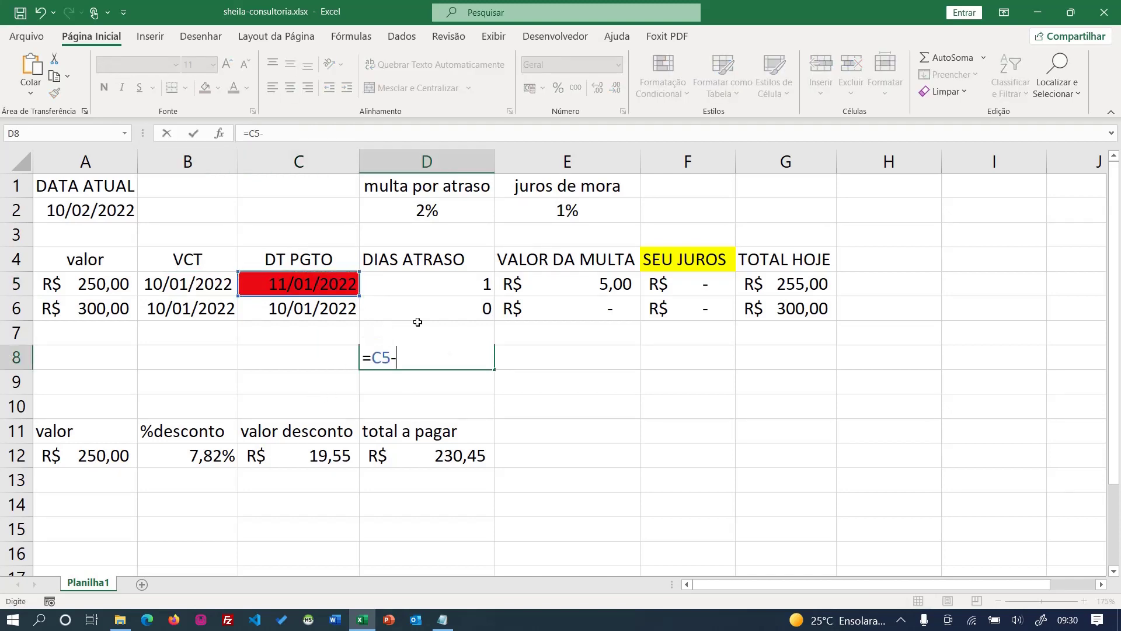
left_click(193, 289)
key("Return")
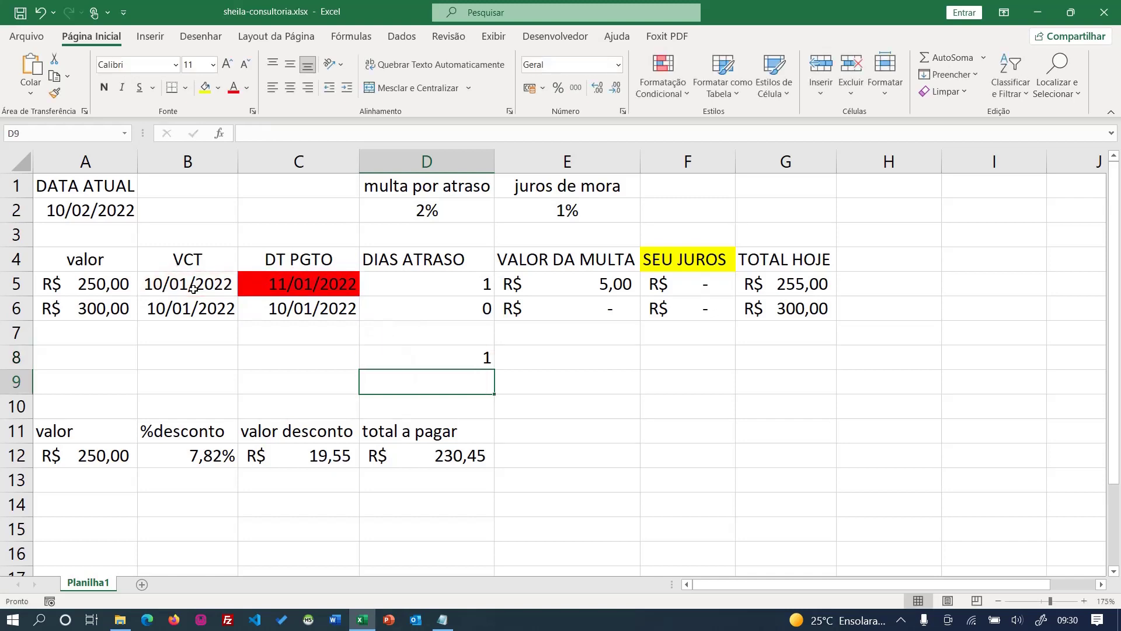
left_click(482, 358)
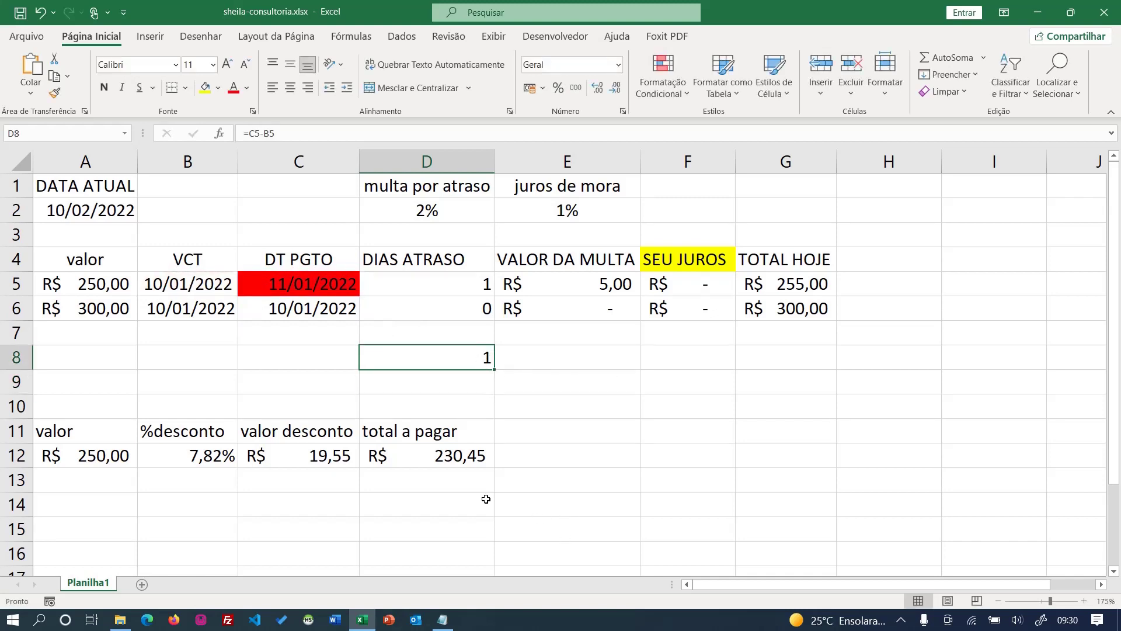
Step: Change the payment date in C5 to 08/01/2022 and check D8's result
left_click(297, 286)
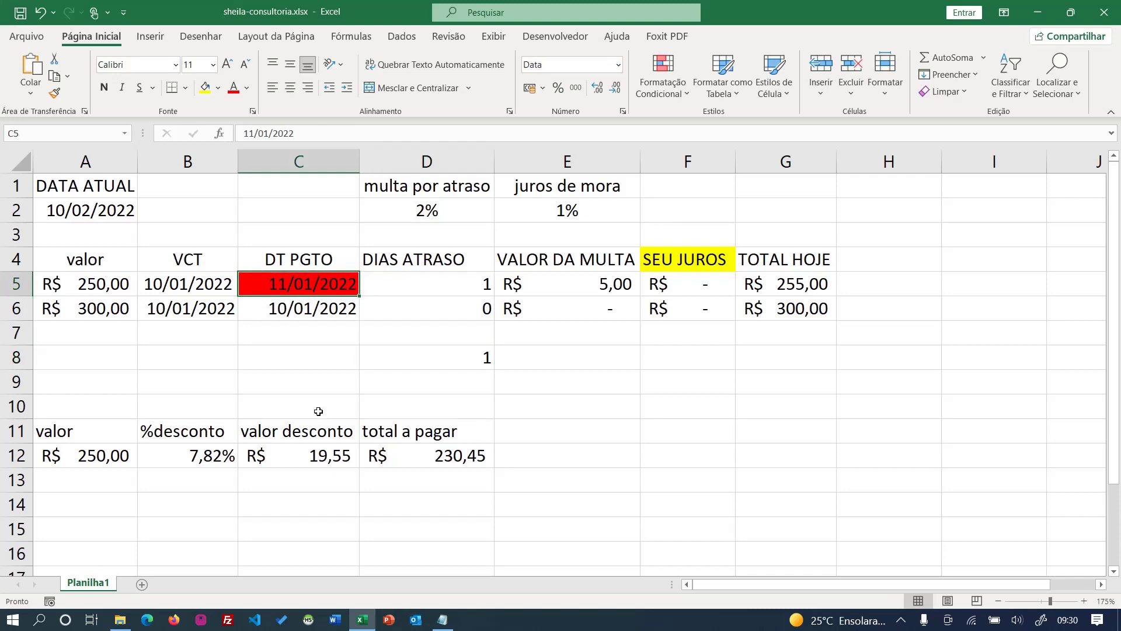
key("Delete")
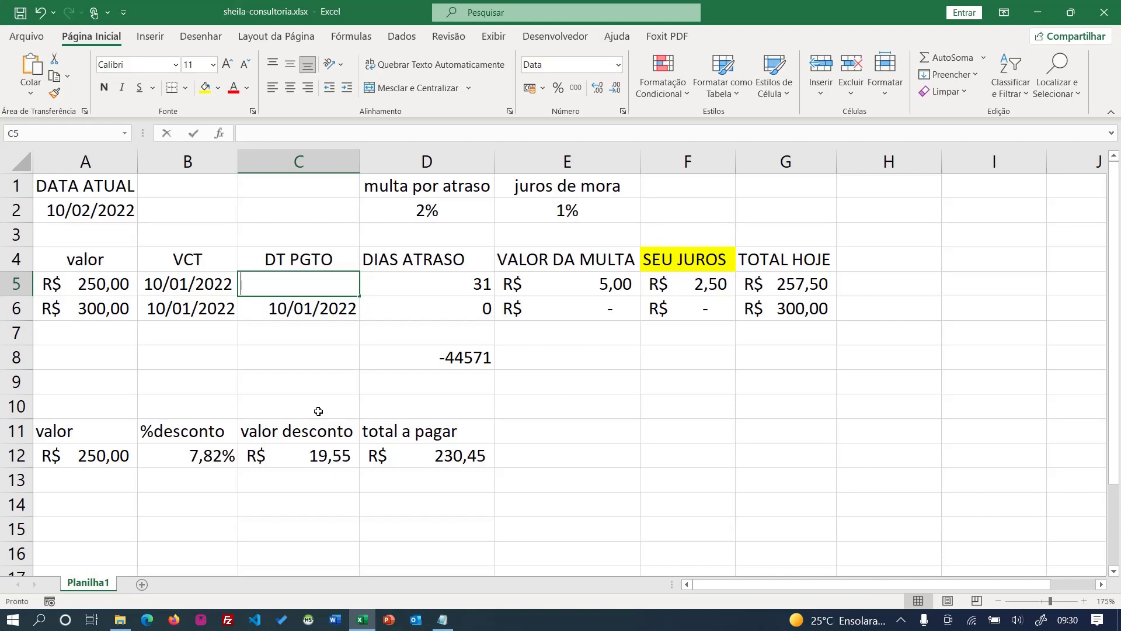
type("08/01/20")
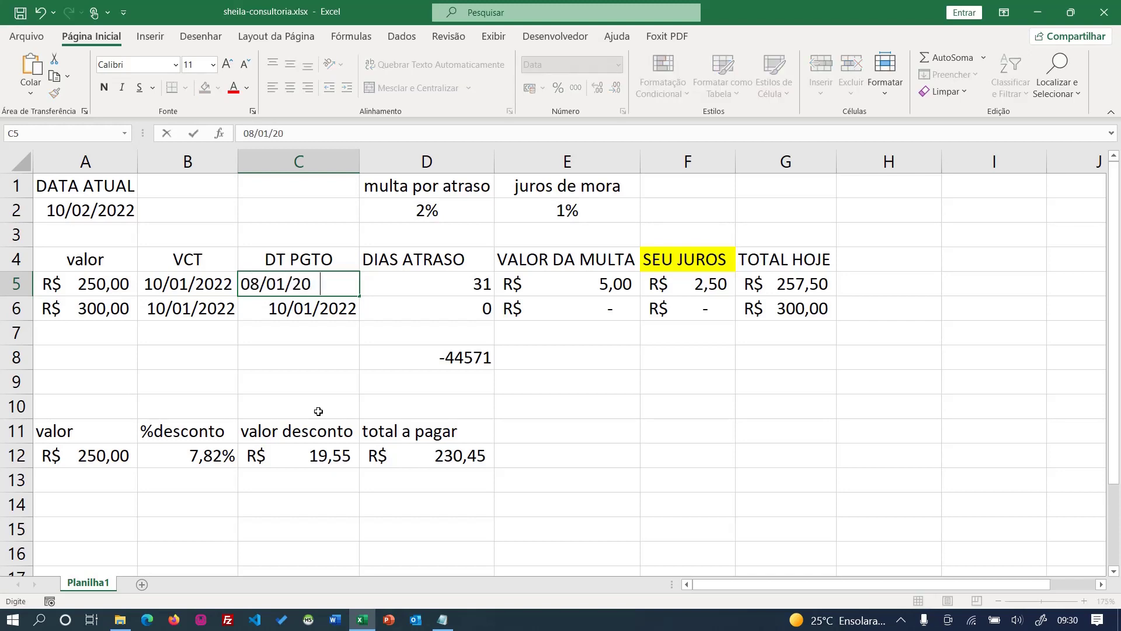
type("22")
key("Return")
left_click(464, 352)
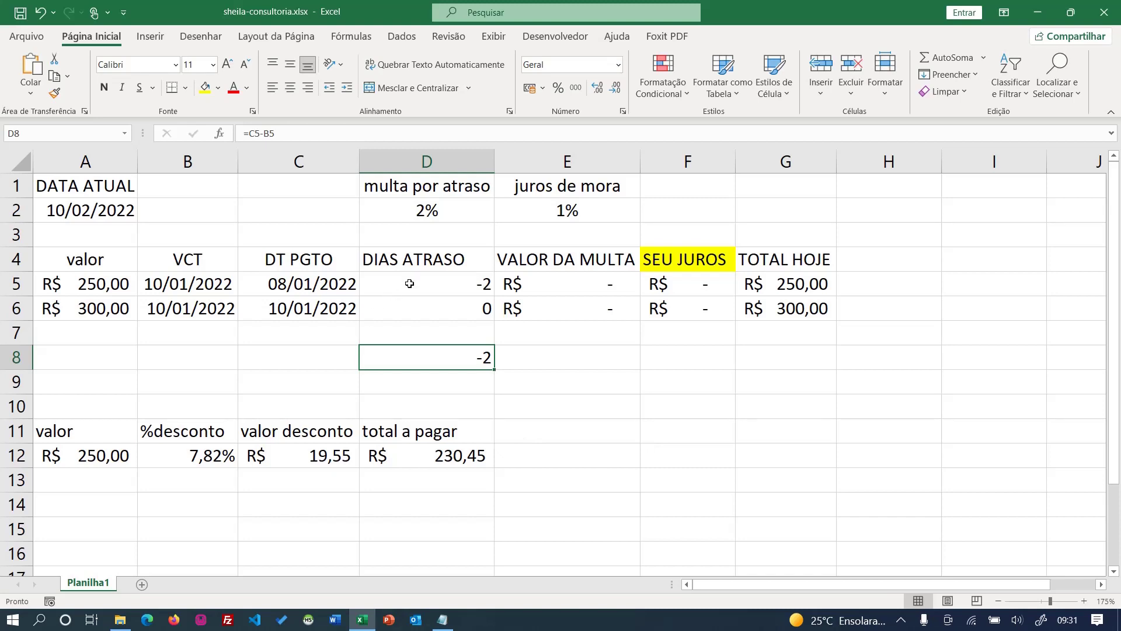
Step: Restore 11/01/2022 in C5 and check D8 again
left_click(329, 290)
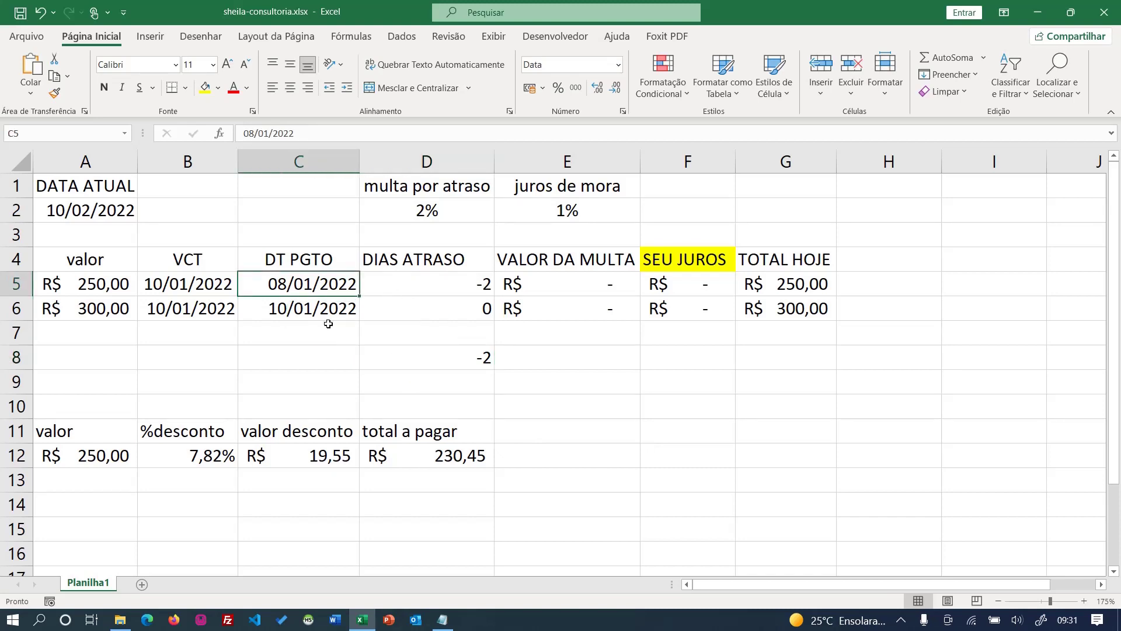
type("11/01/202")
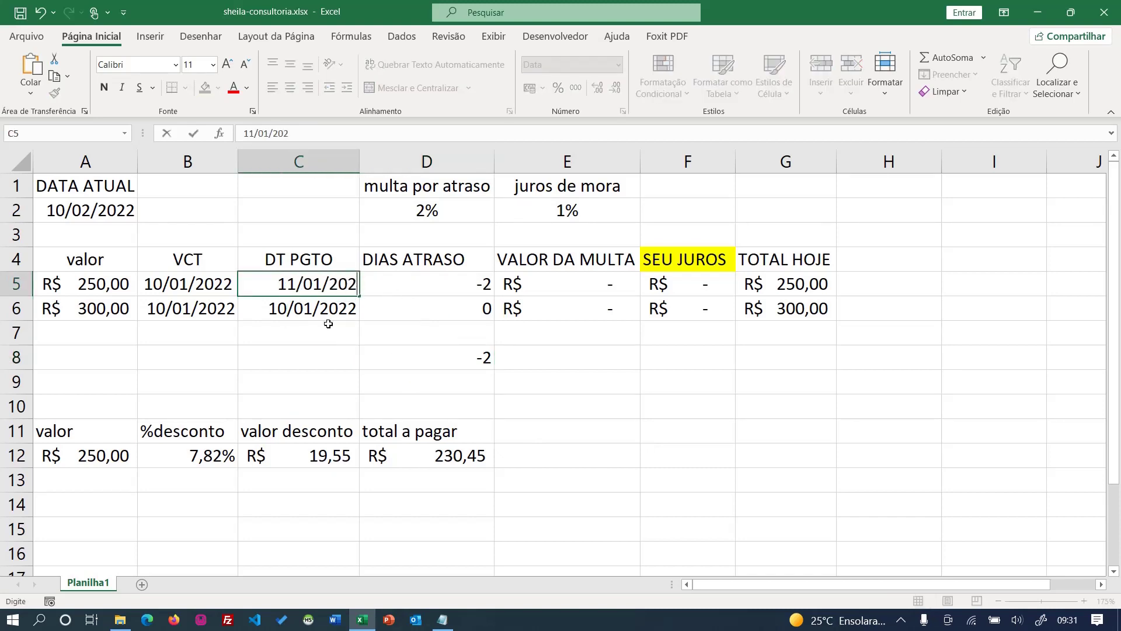
type("2")
key("Return")
left_click(437, 356)
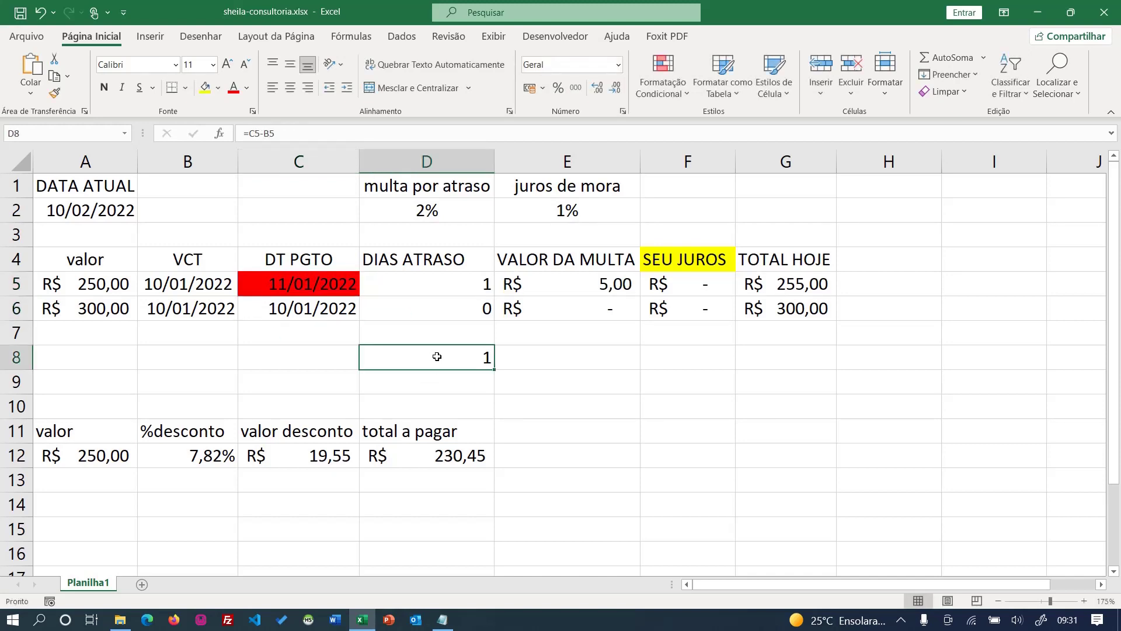
Step: Review D5's IF formula, then enter a =C5-B5 test formula in D7
double_click(455, 284)
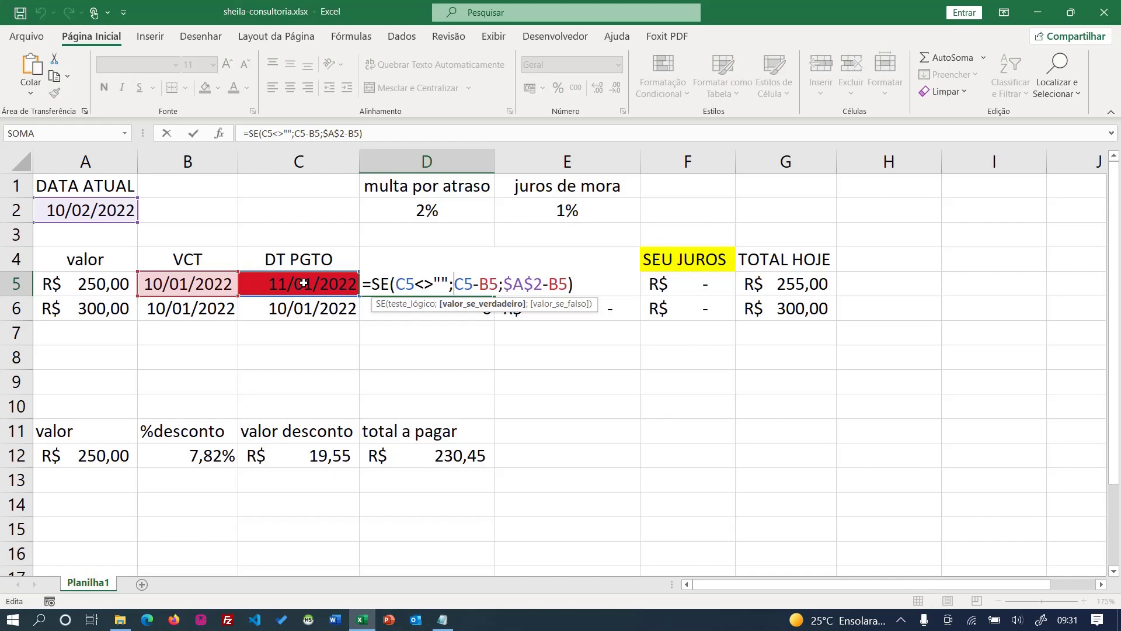
key("Return")
key("Return")
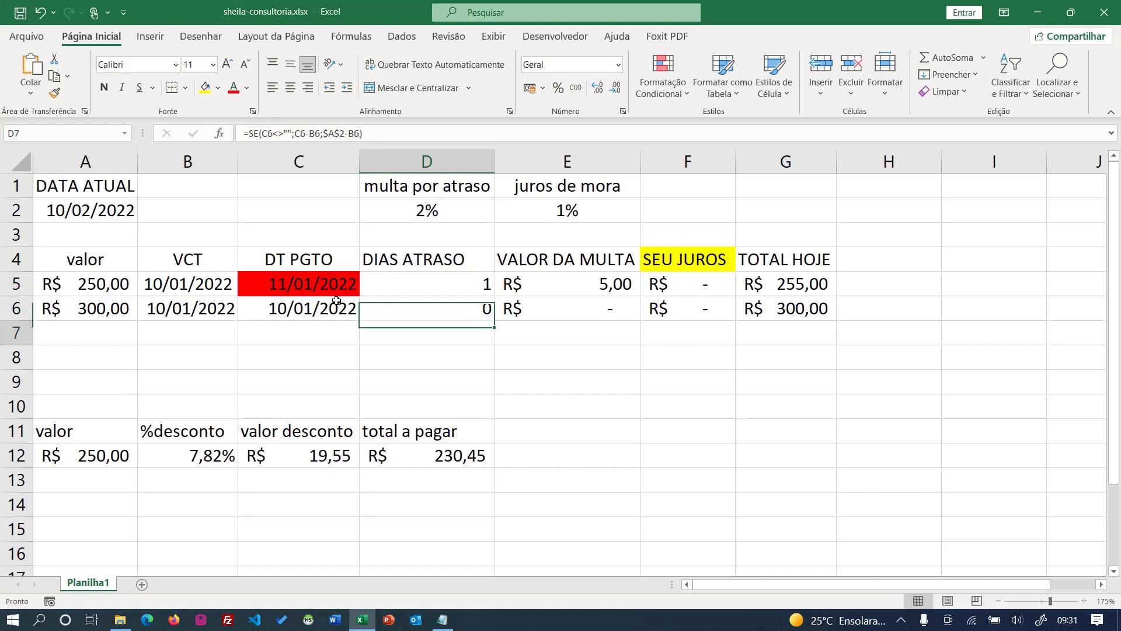
type("=")
key("Up")
key("Left")
key("Up")
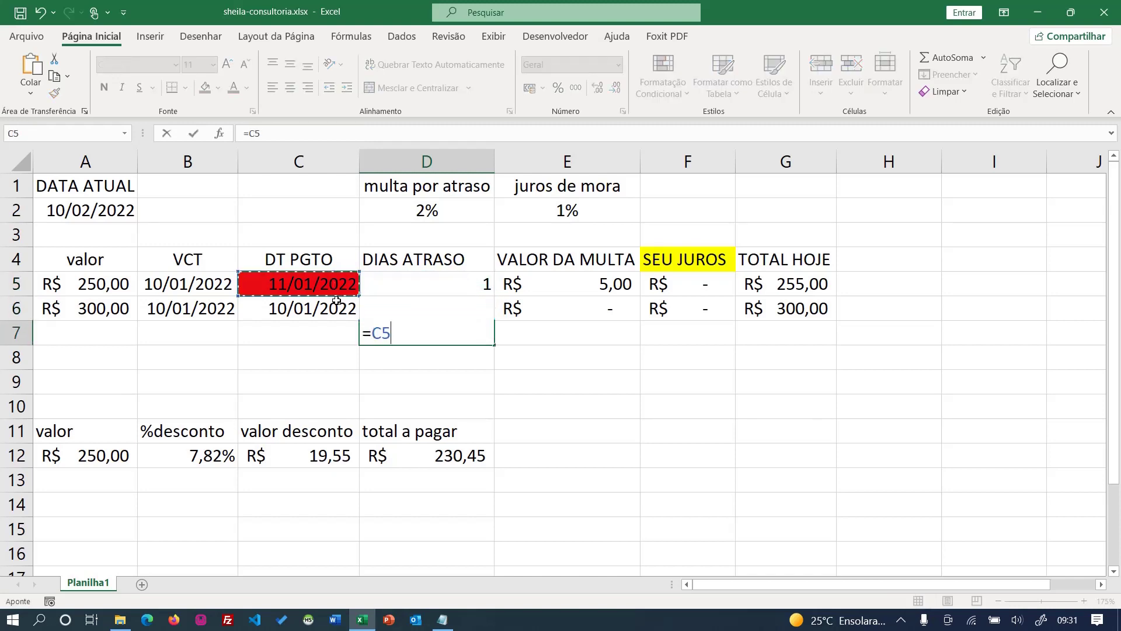
type("-")
key("Left")
key("Left")
key("Up")
key("Up")
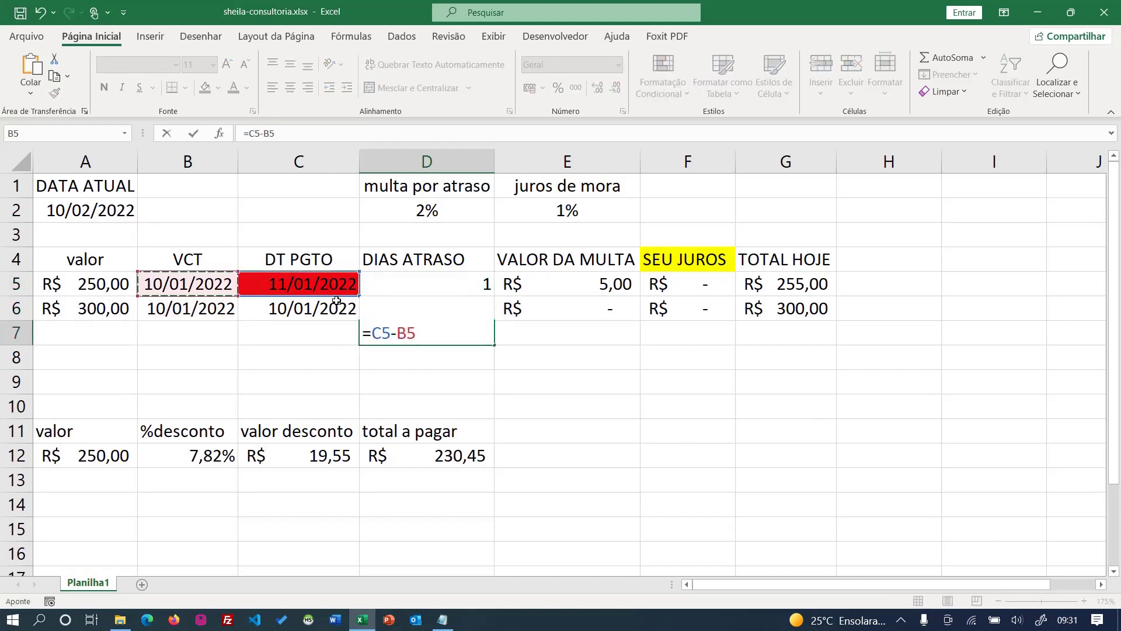
key("Return")
Step: Delete C5's payment date to compare D7 with D5, then undo and clear D7
key("Up")
key("Up")
key("Up")
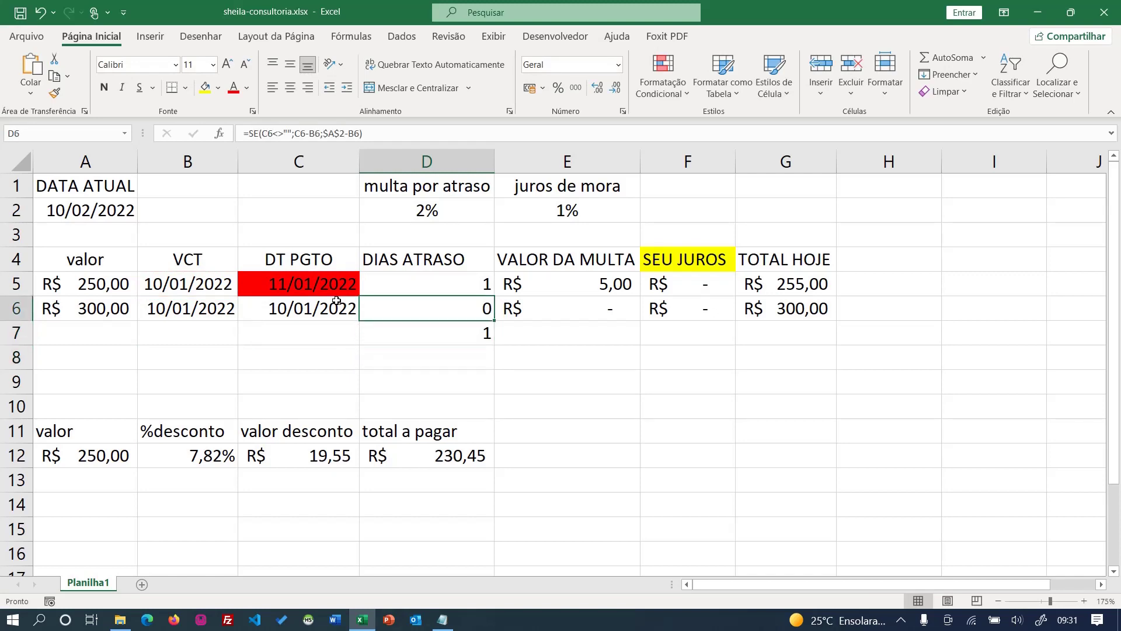
key("Left")
key("Delete")
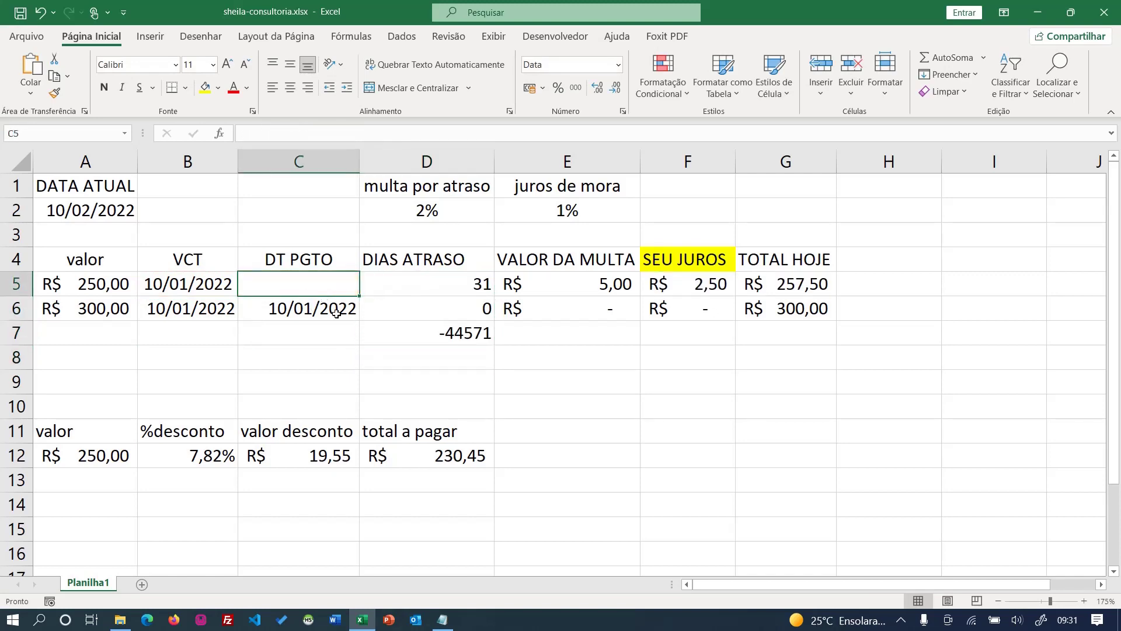
left_click(433, 334)
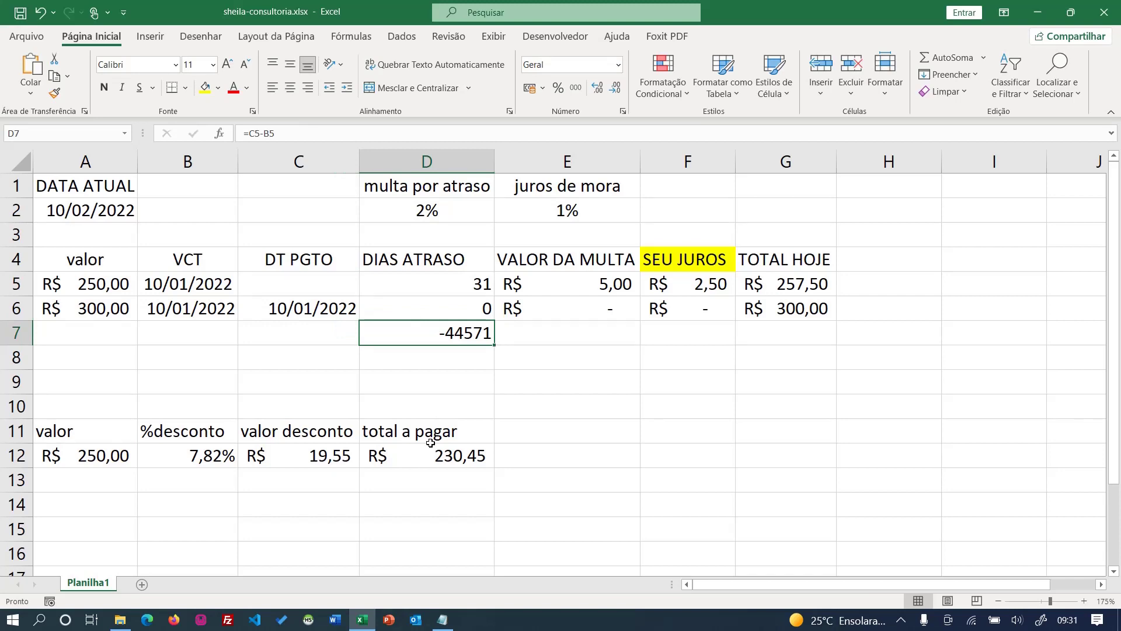
key("ctrl+z")
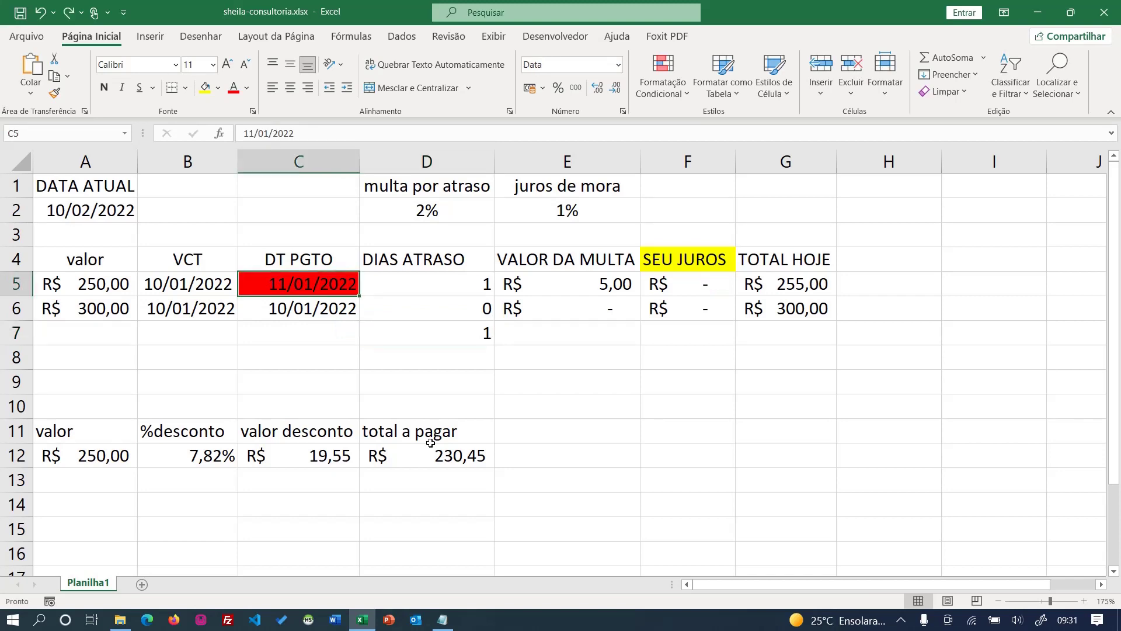
left_click(480, 325)
key("Delete")
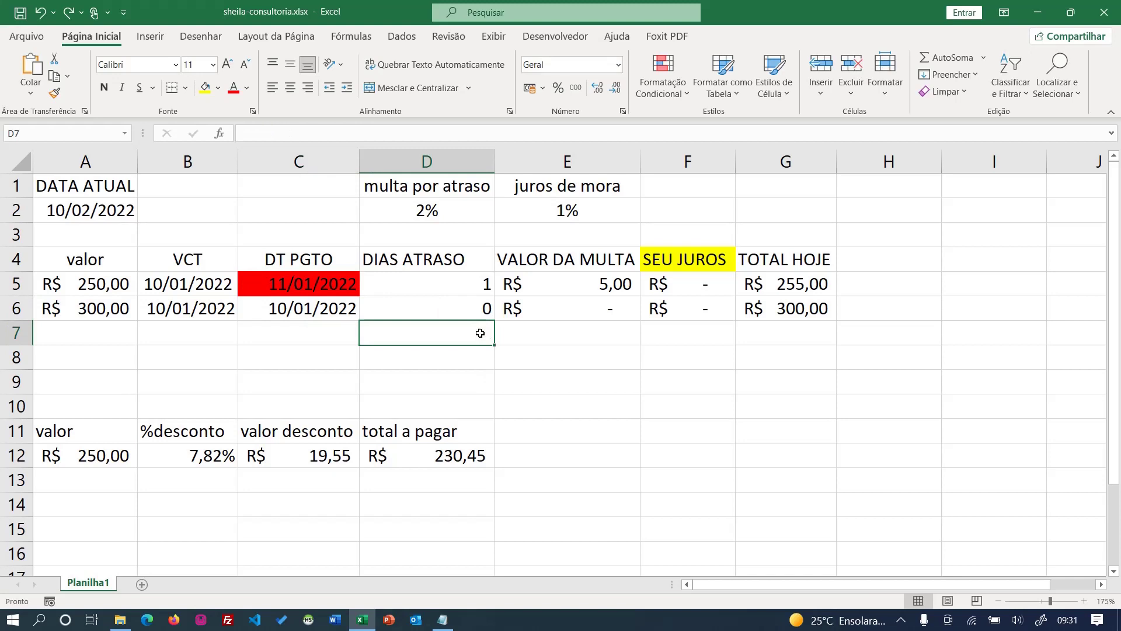
left_click(467, 283)
double_click(467, 283)
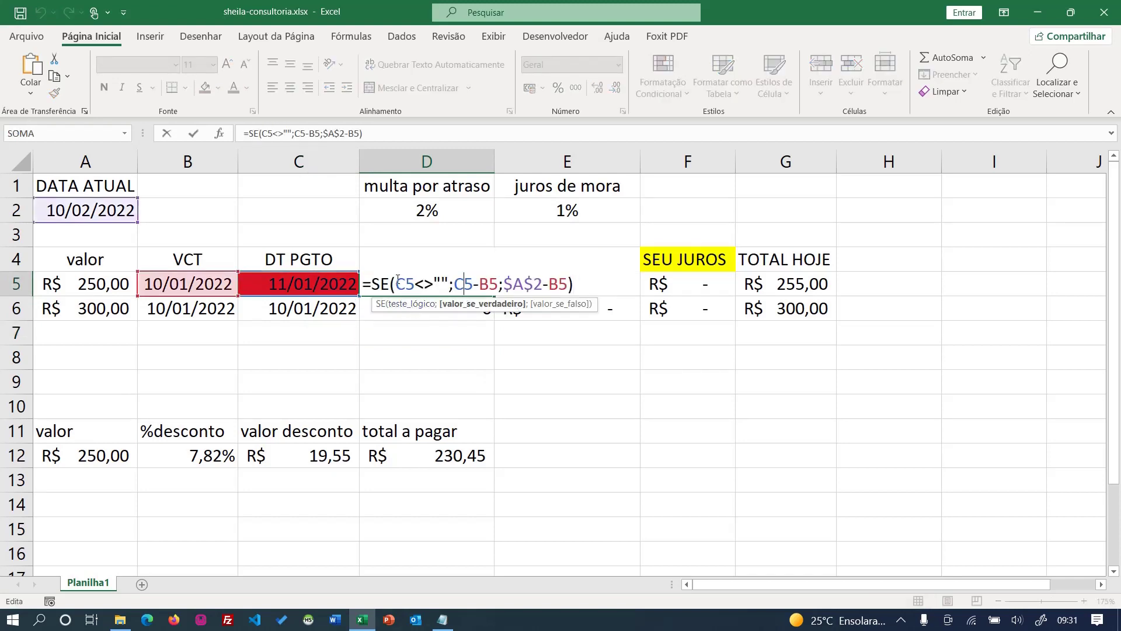
left_click_drag(374, 284, 449, 284)
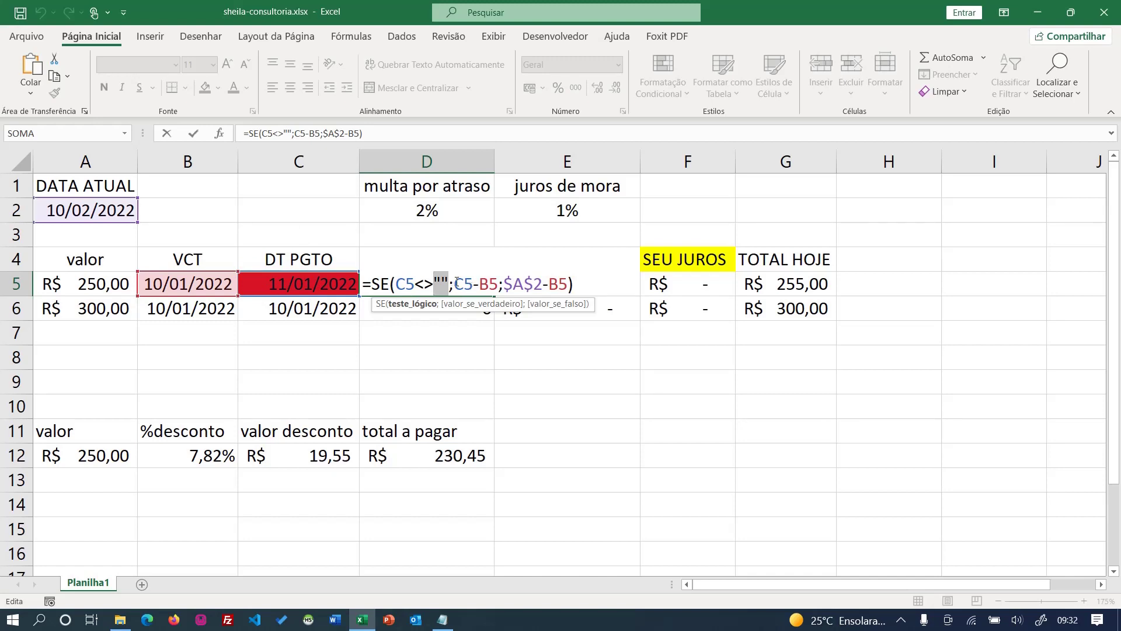
mouse_move(455, 284)
left_mouse_down()
mouse_move(475, 285)
mouse_move(455, 283)
left_mouse_up()
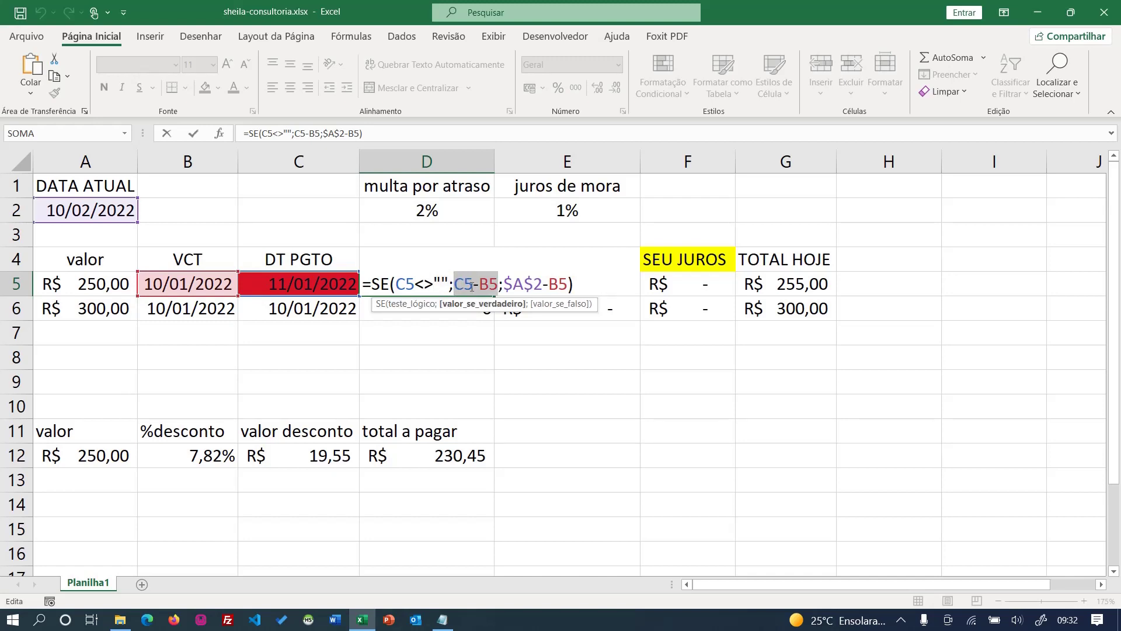
left_click_drag(455, 285, 497, 285)
left_click_drag(396, 285, 435, 285)
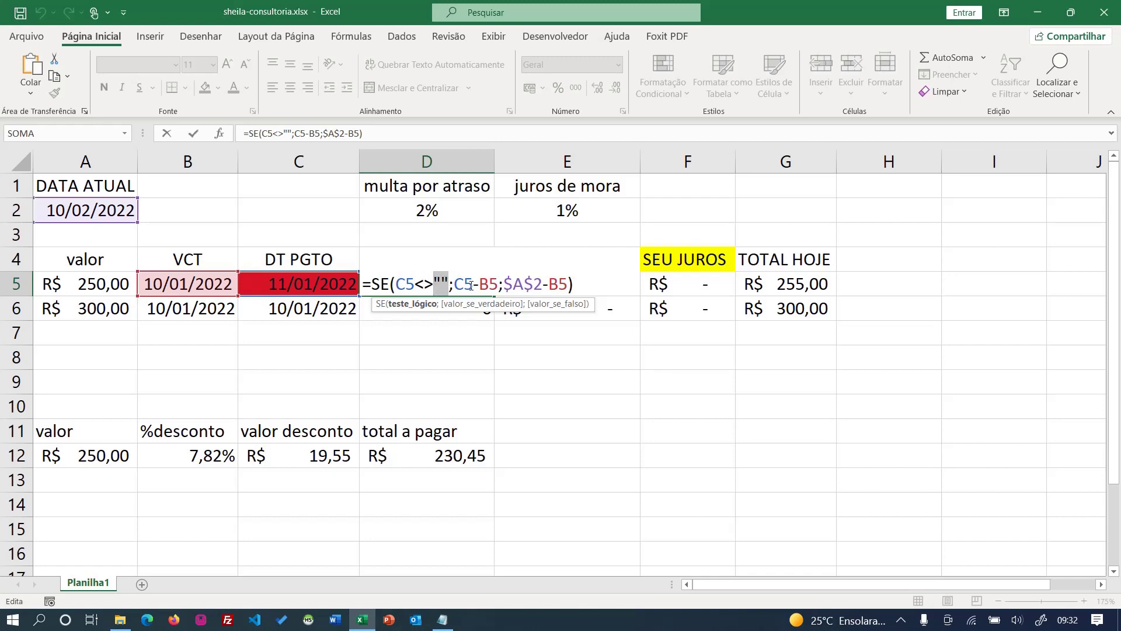
mouse_move(472, 285)
left_mouse_down()
mouse_move(454, 285)
mouse_move(479, 283)
left_mouse_up()
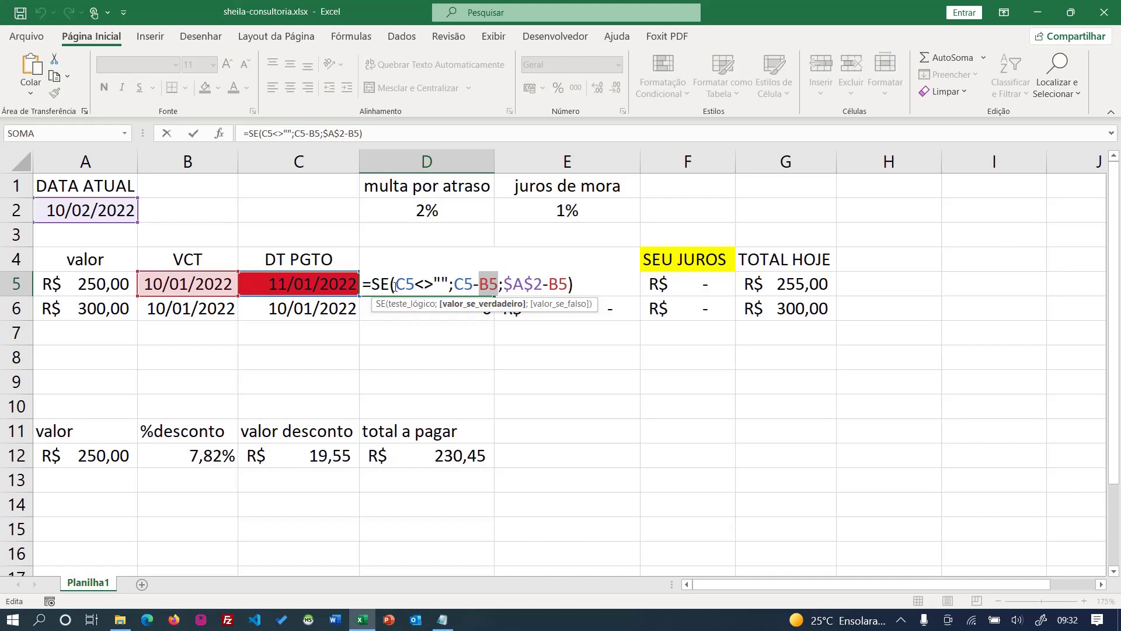
left_click_drag(396, 284, 449, 286)
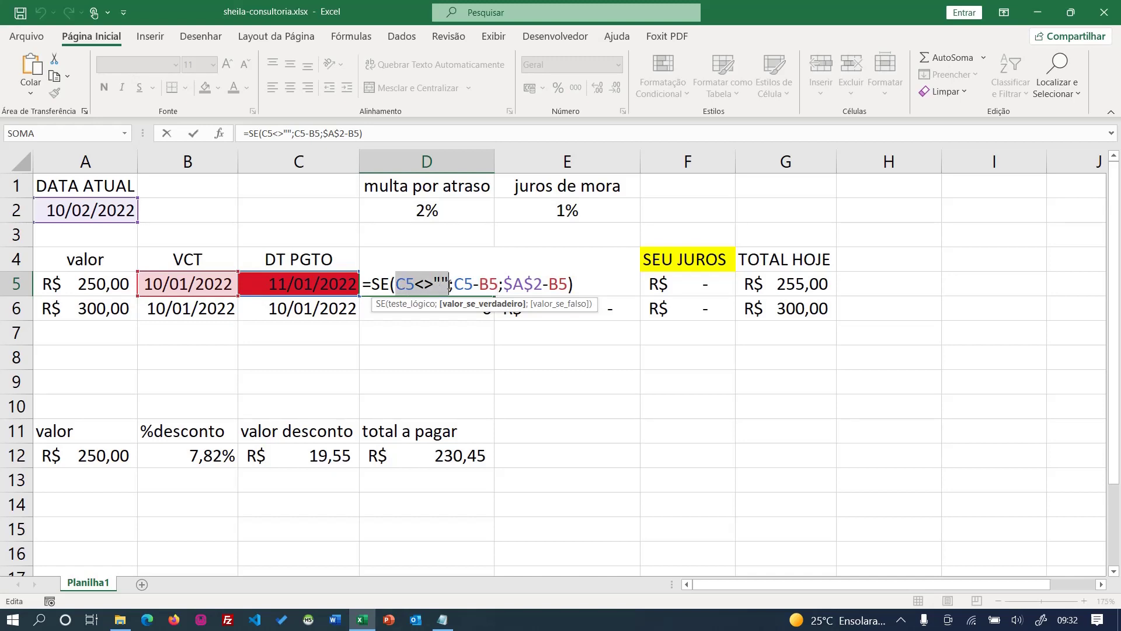
Step: Walk through the C5<>"" test, C5-B5 and $A$2-B5 parts of D5's SE formula and commit it
left_click(454, 284)
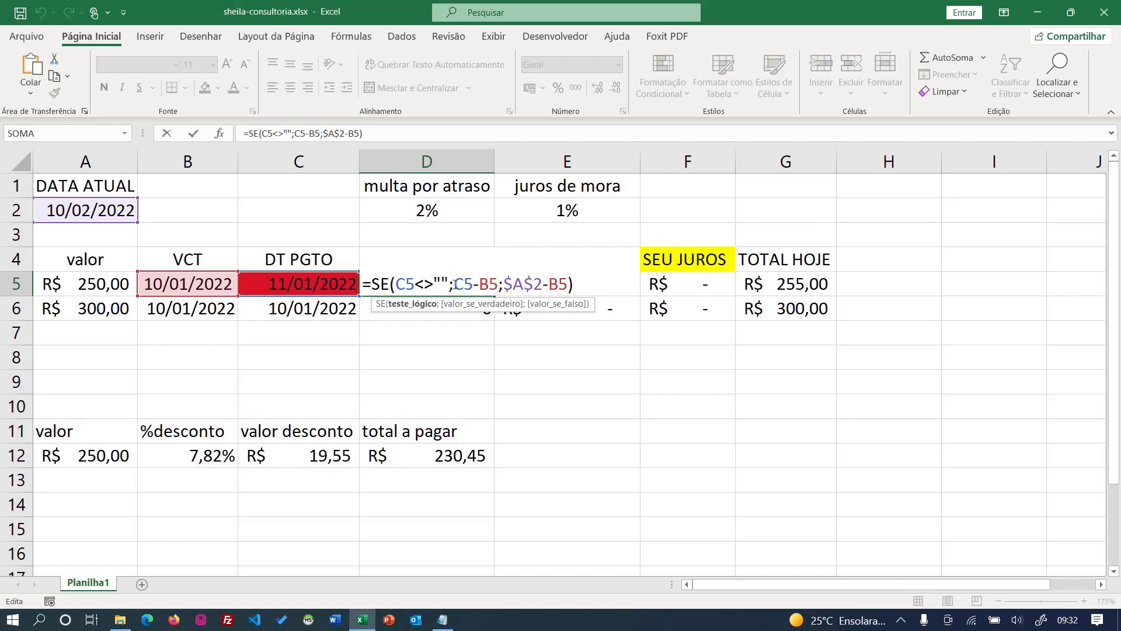
left_click_drag(396, 284, 497, 284)
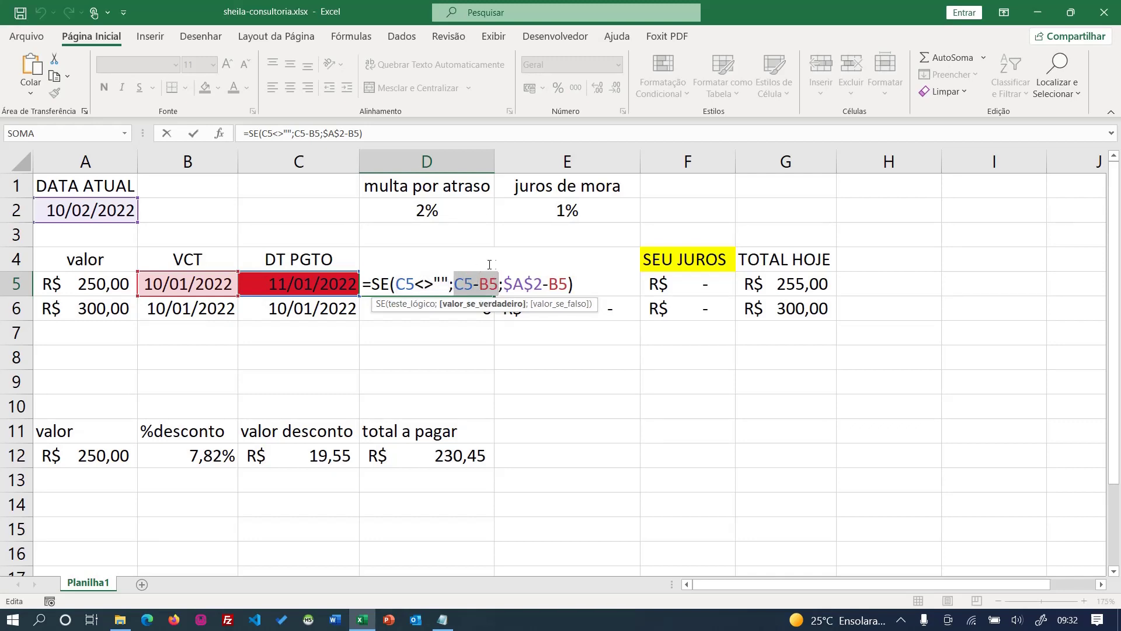
left_click_drag(395, 284, 450, 284)
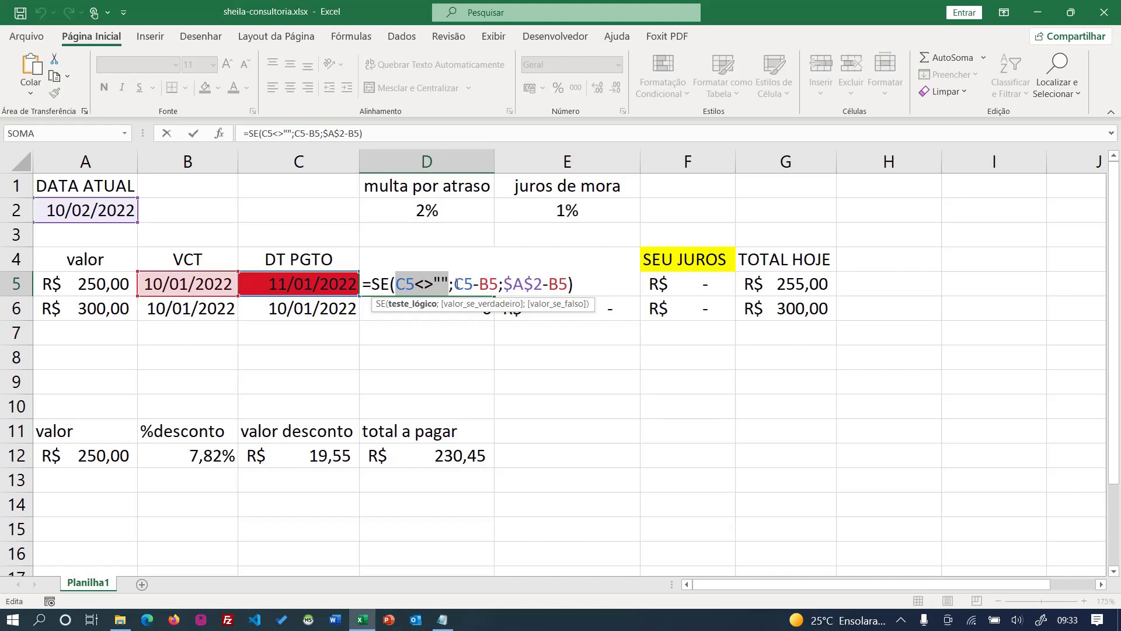
left_click_drag(455, 284, 543, 284)
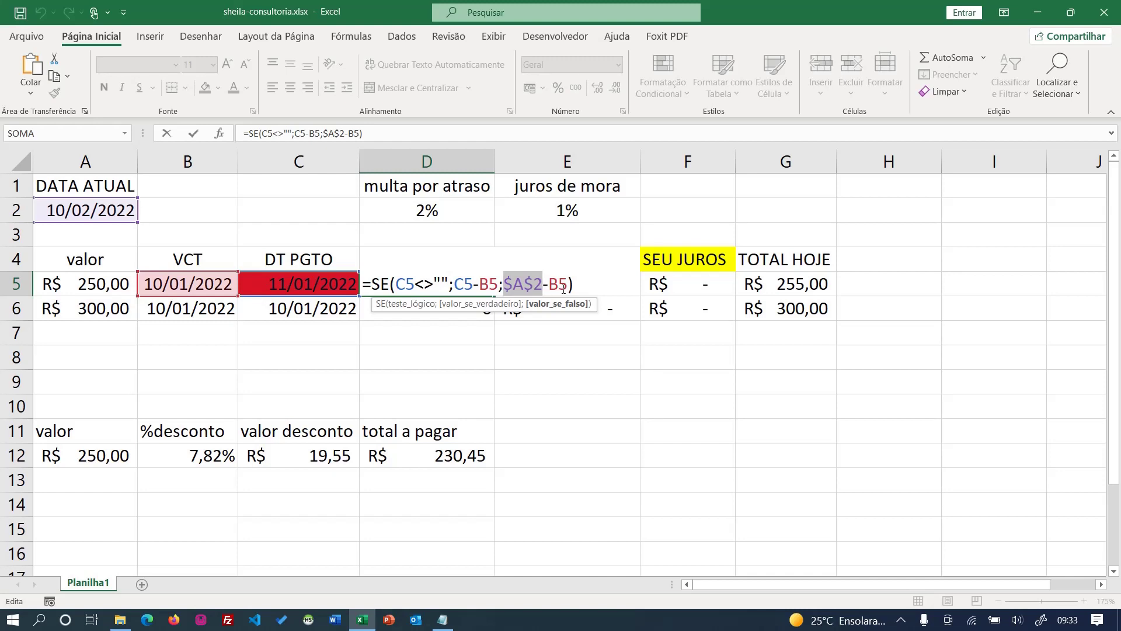
mouse_move(395, 284)
left_mouse_down()
mouse_move(514, 284)
mouse_move(497, 284)
left_mouse_up()
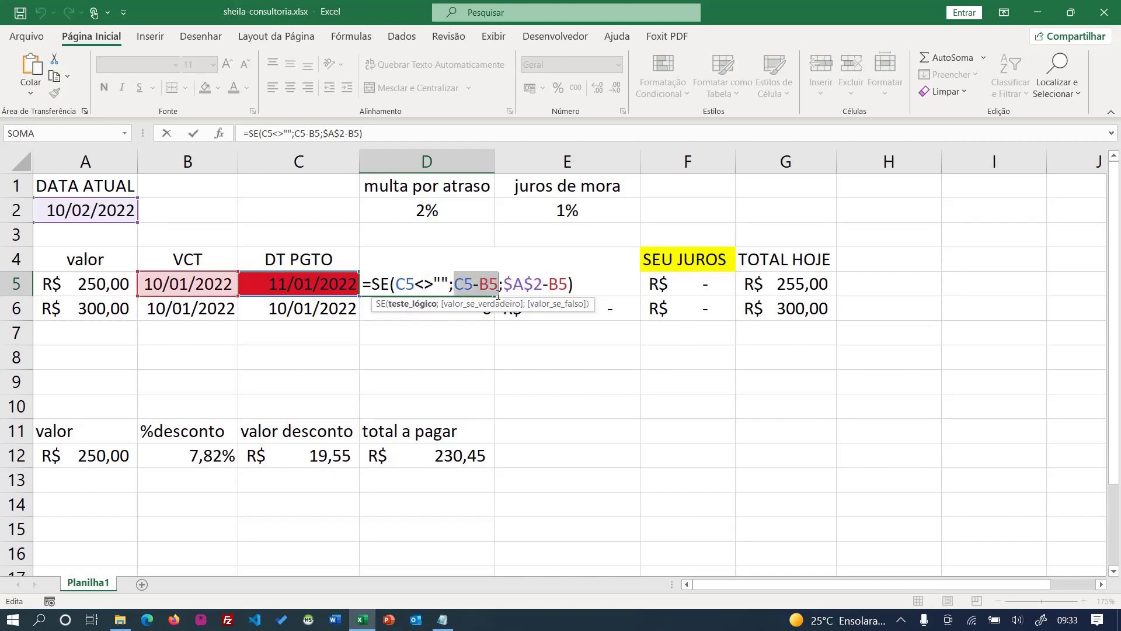
left_click_drag(406, 284, 568, 285)
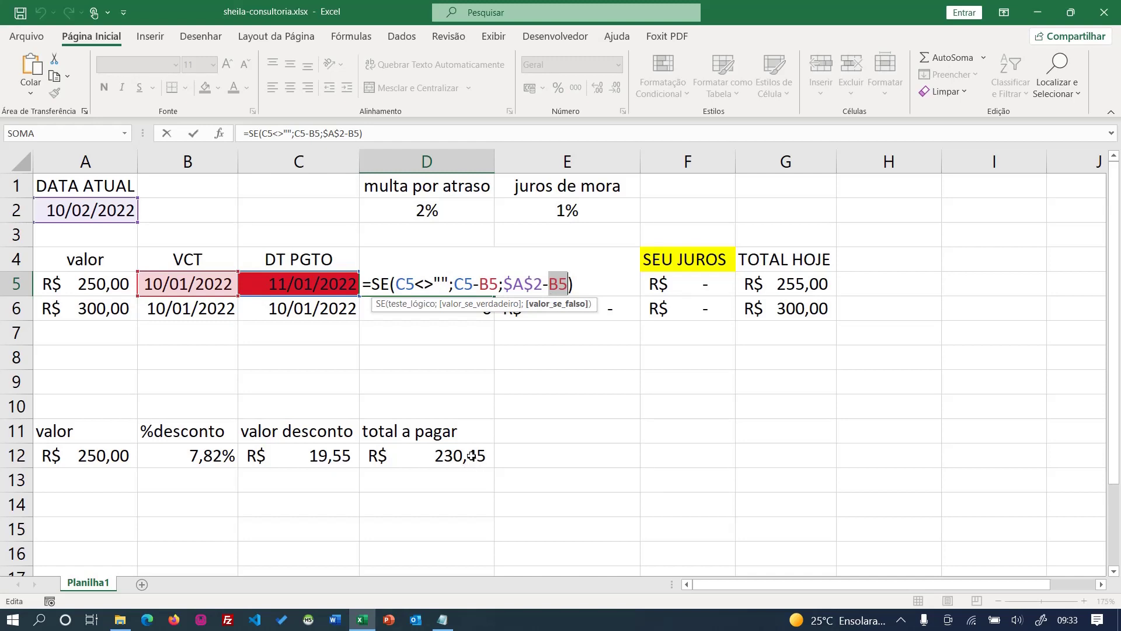
left_click_drag(503, 283, 543, 285)
left_click_drag(504, 284, 524, 284)
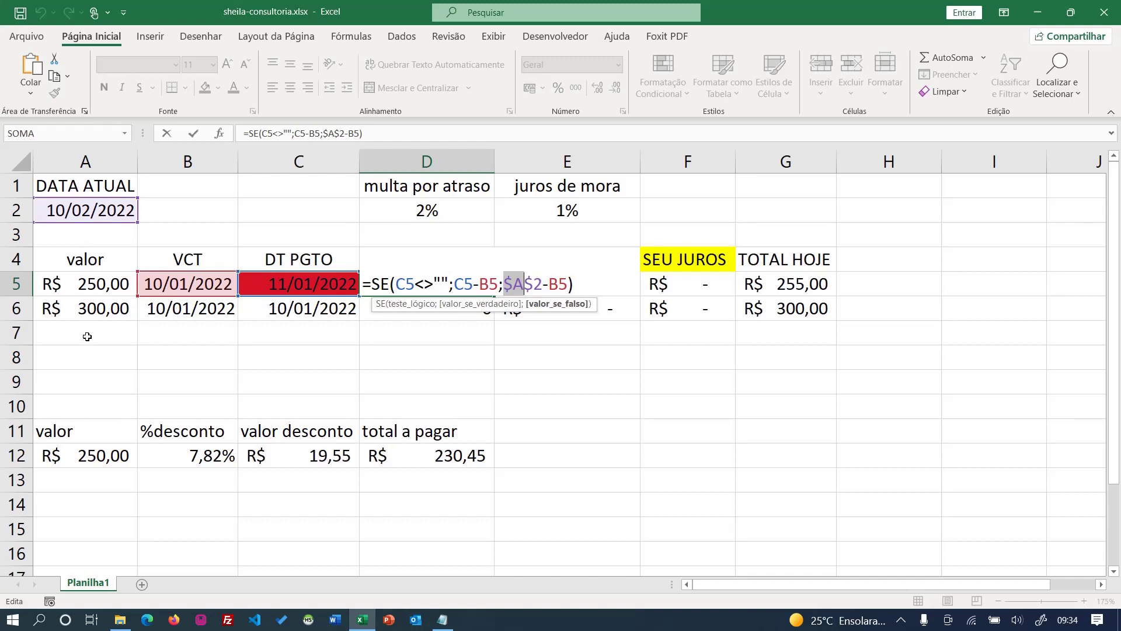
key("Return")
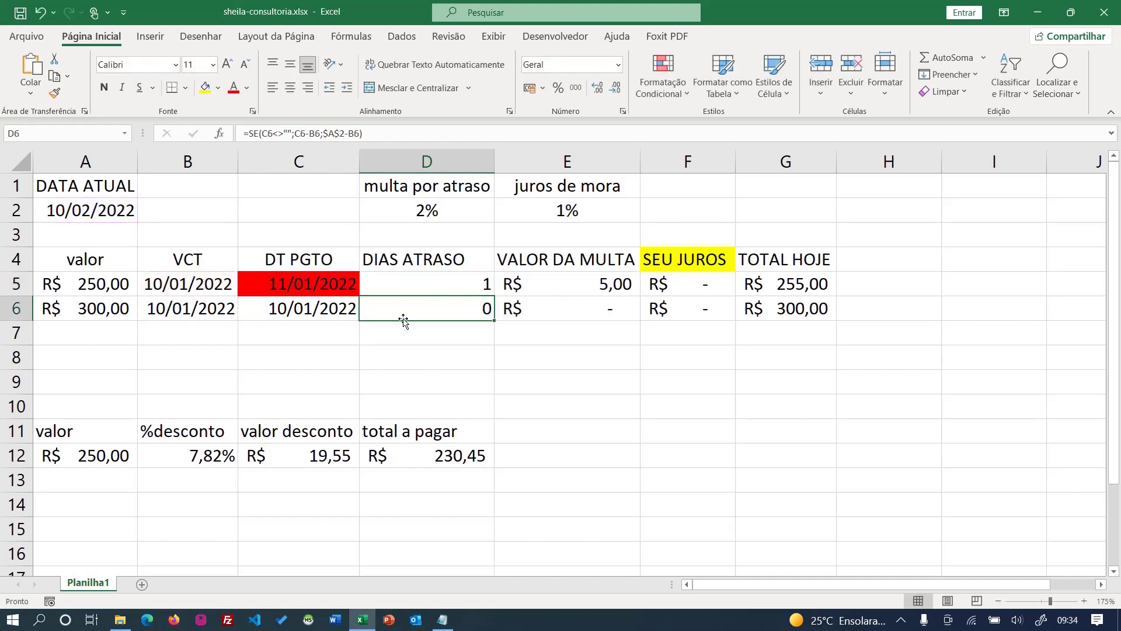
Step: Delete C5's payment date and check the due date in B5 and the =HOJE() date in A2
left_click(321, 283)
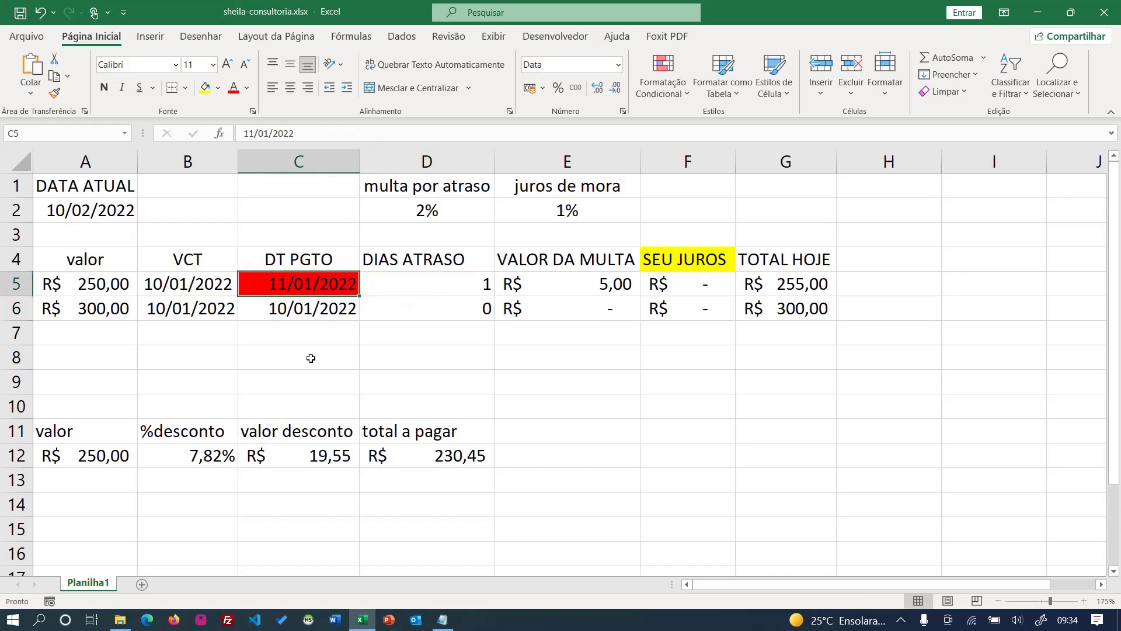
key("Delete")
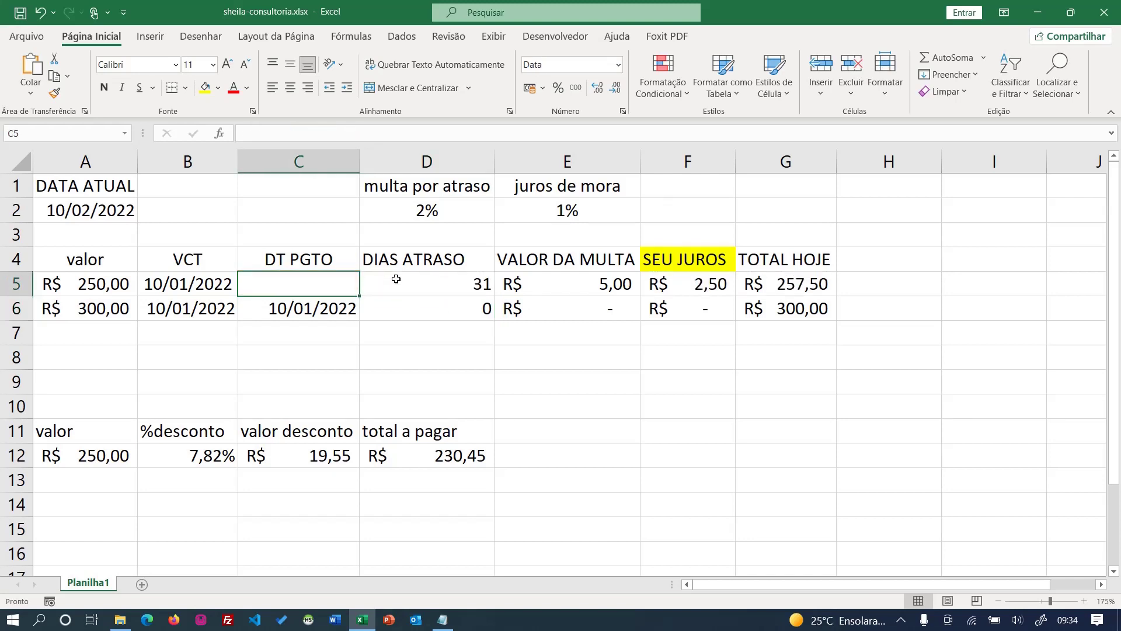
left_click(188, 285)
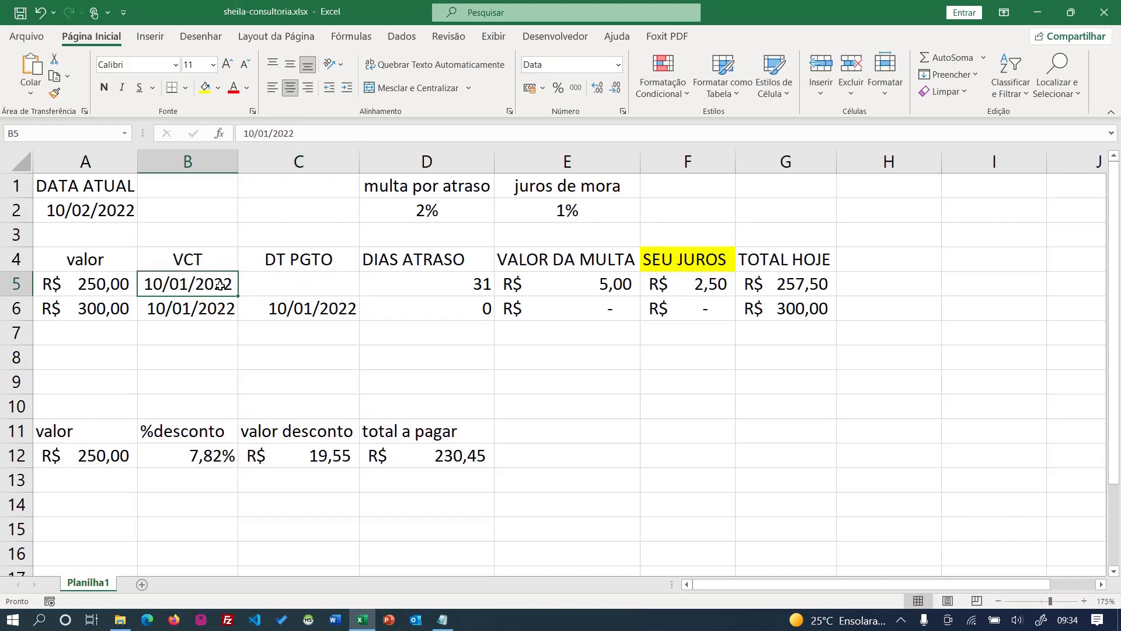
left_click(76, 211)
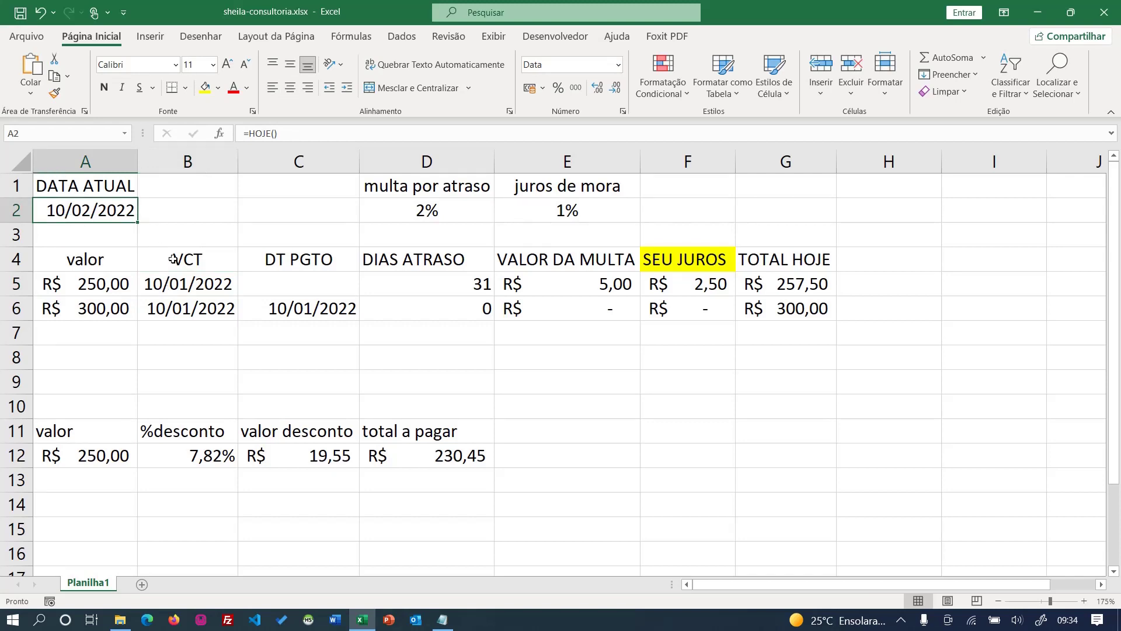
Step: Re-enter 11/01/2022 in C5, then recheck D5's days-overdue formula twice
left_click(450, 285)
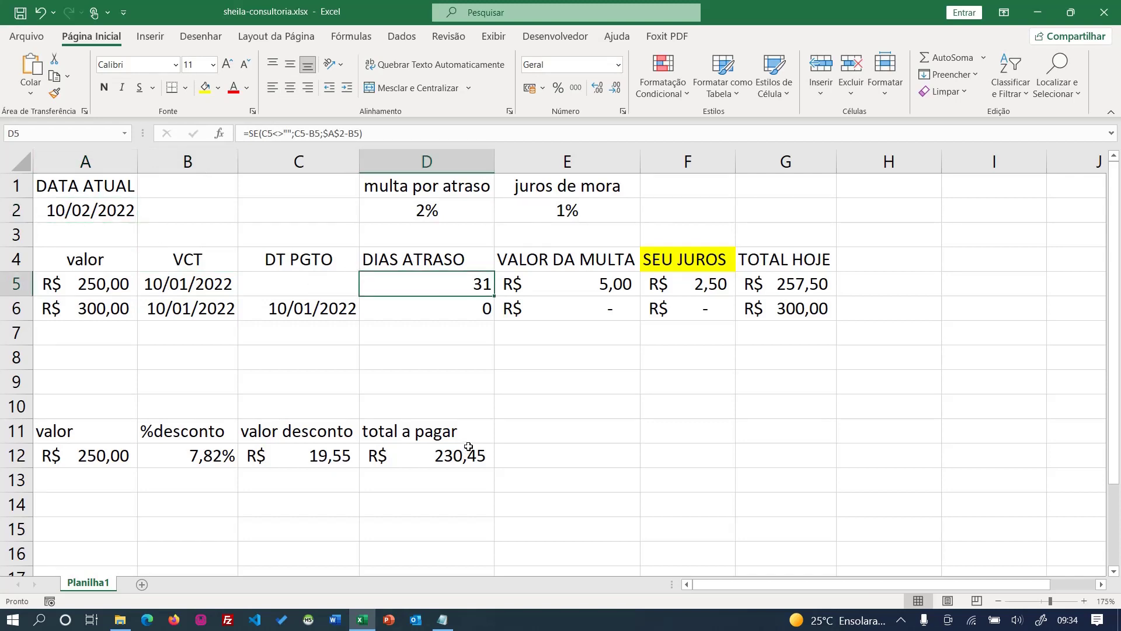
left_click(316, 293)
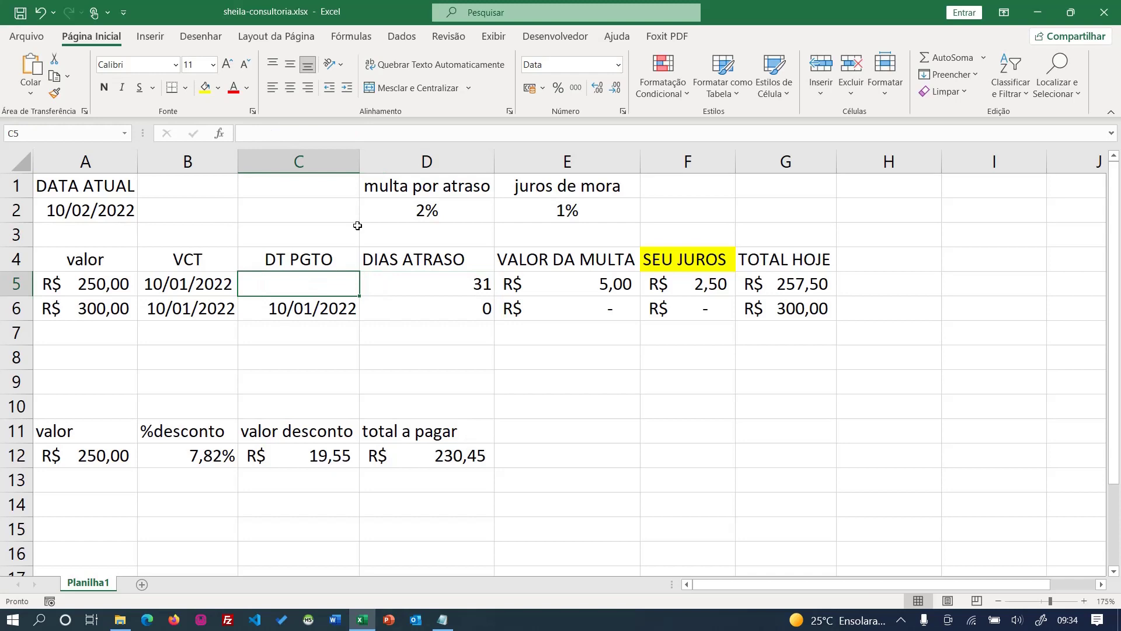
type("11/")
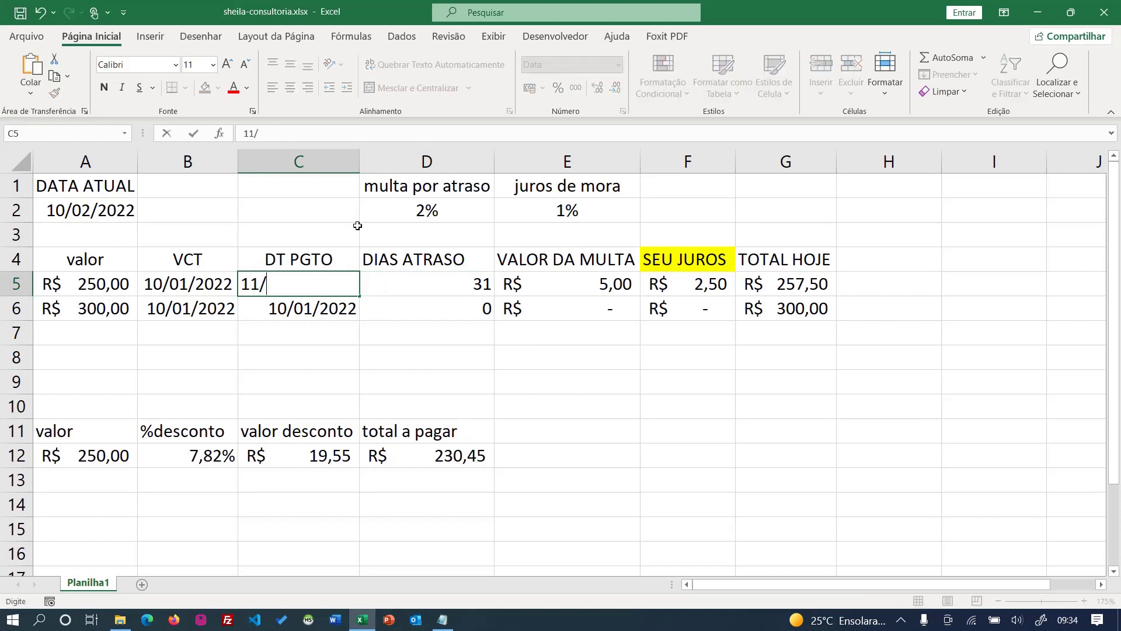
type("01/2022")
key("Return")
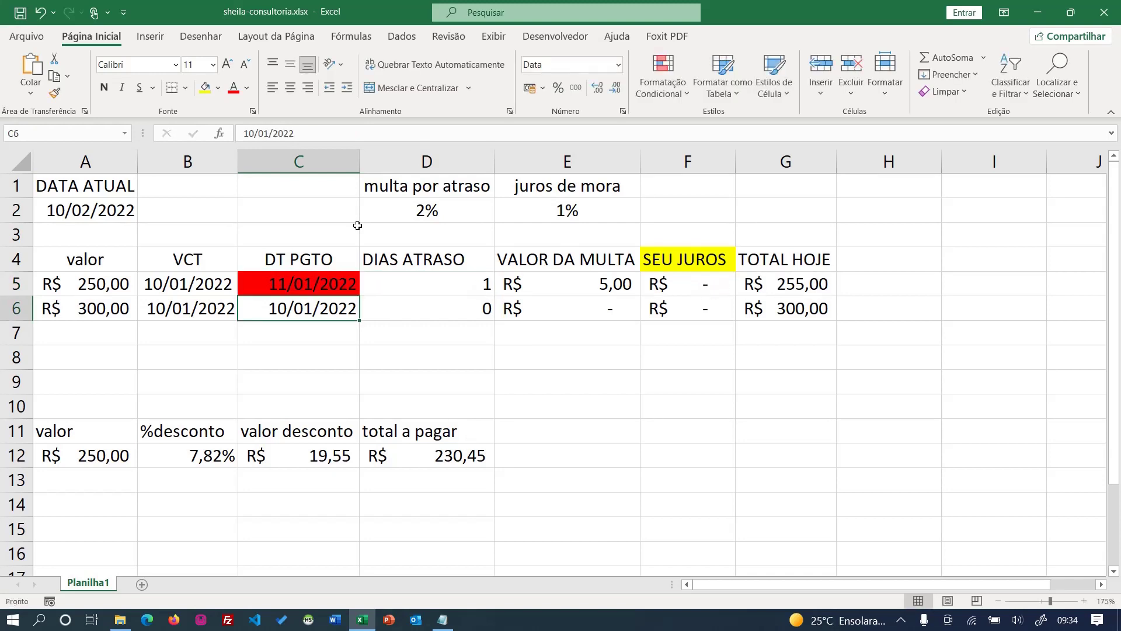
left_click(92, 203)
left_click_drag(251, 279, 201, 285)
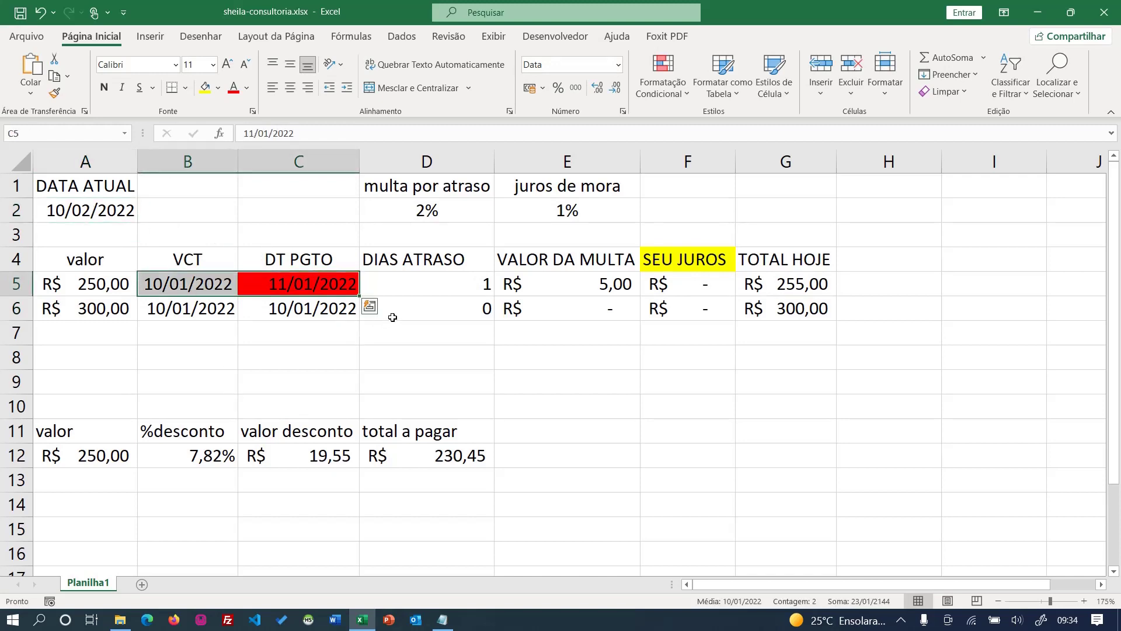
double_click(472, 285)
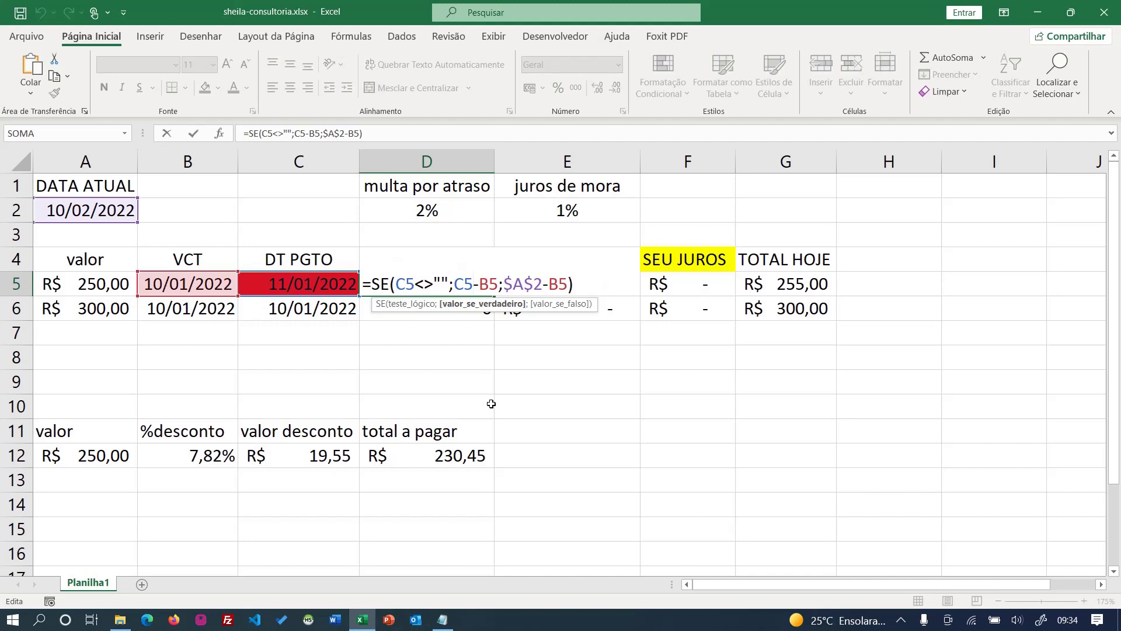
key("Return")
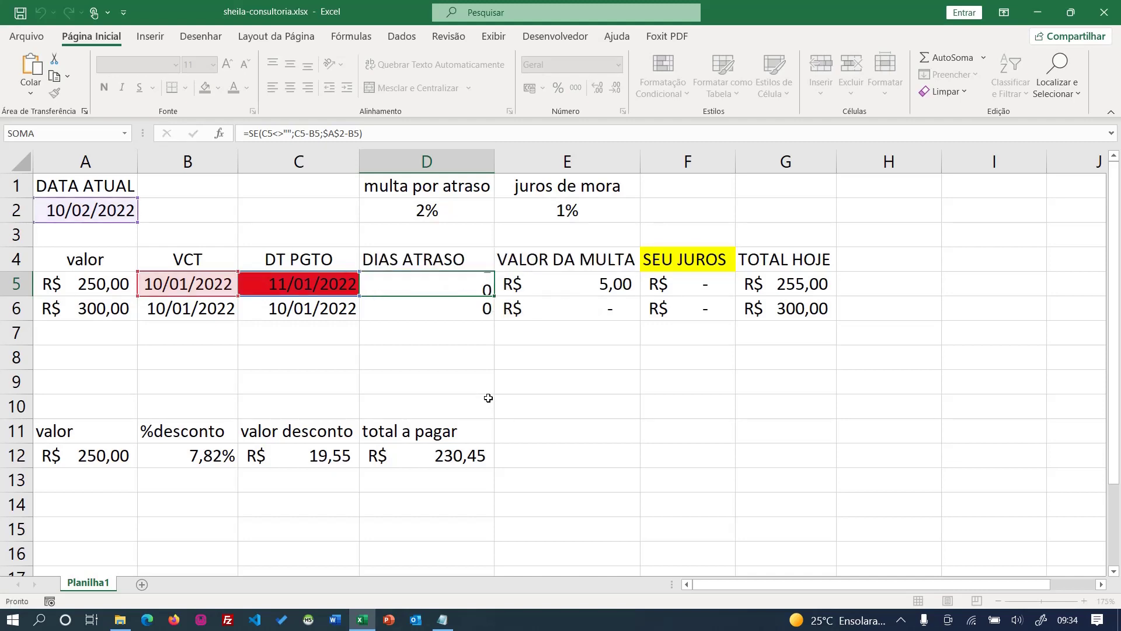
double_click(478, 292)
key("Return")
Step: Inspect E5's fine formula, briefly adding /100 after A5 before removing it
double_click(563, 284)
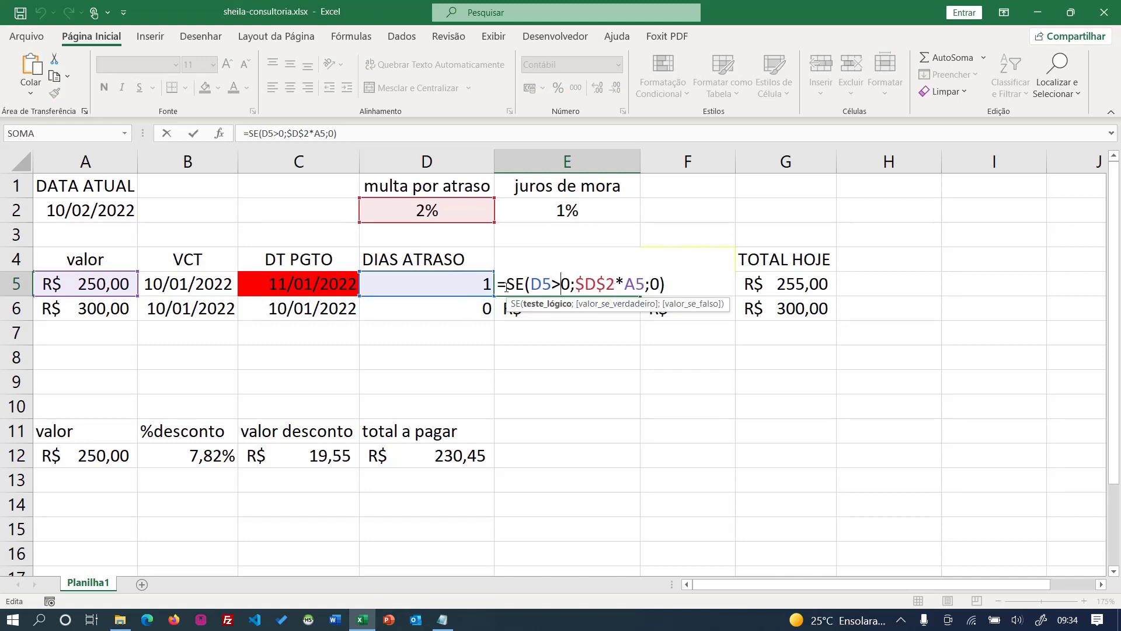
left_click_drag(532, 285, 551, 284)
double_click(555, 284)
double_click(563, 284)
key("Right")
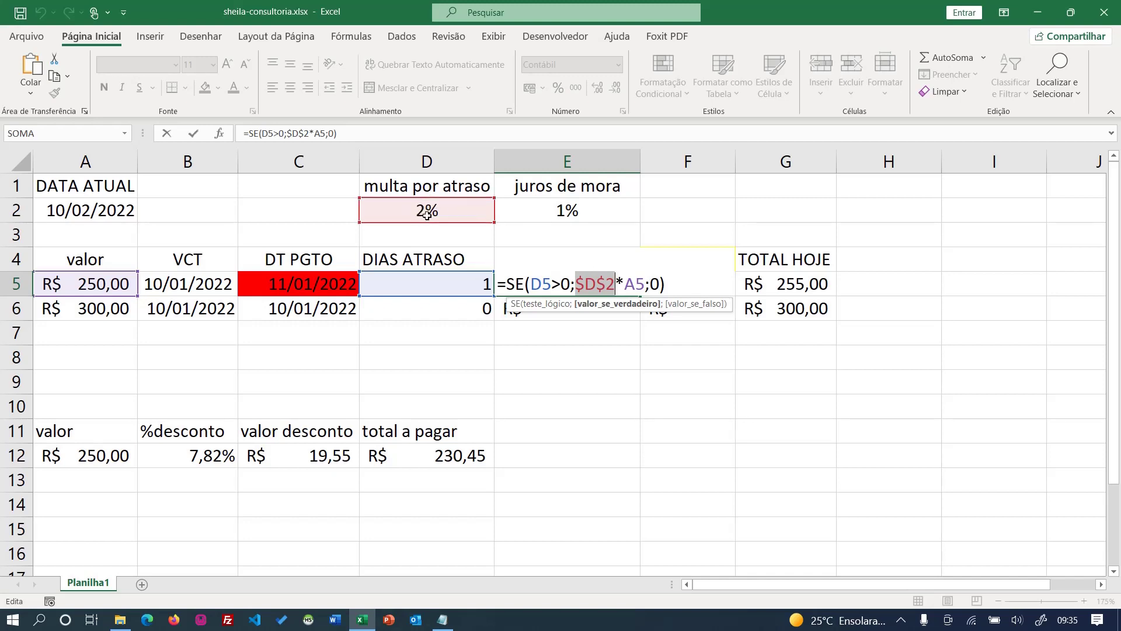
double_click(636, 284)
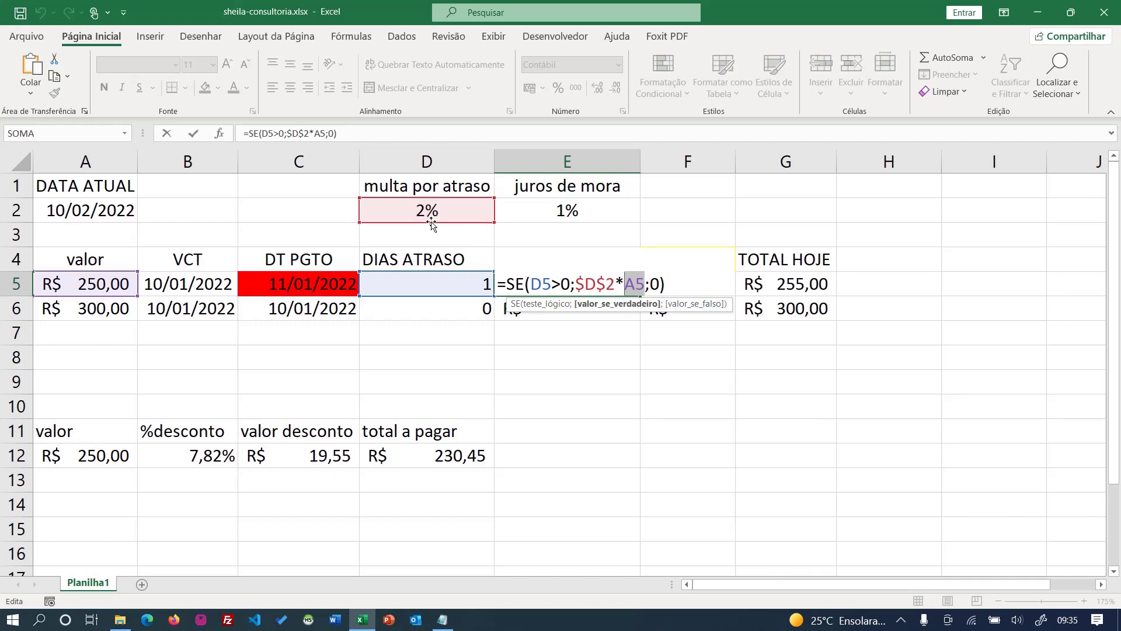
left_click(647, 284)
type("/")
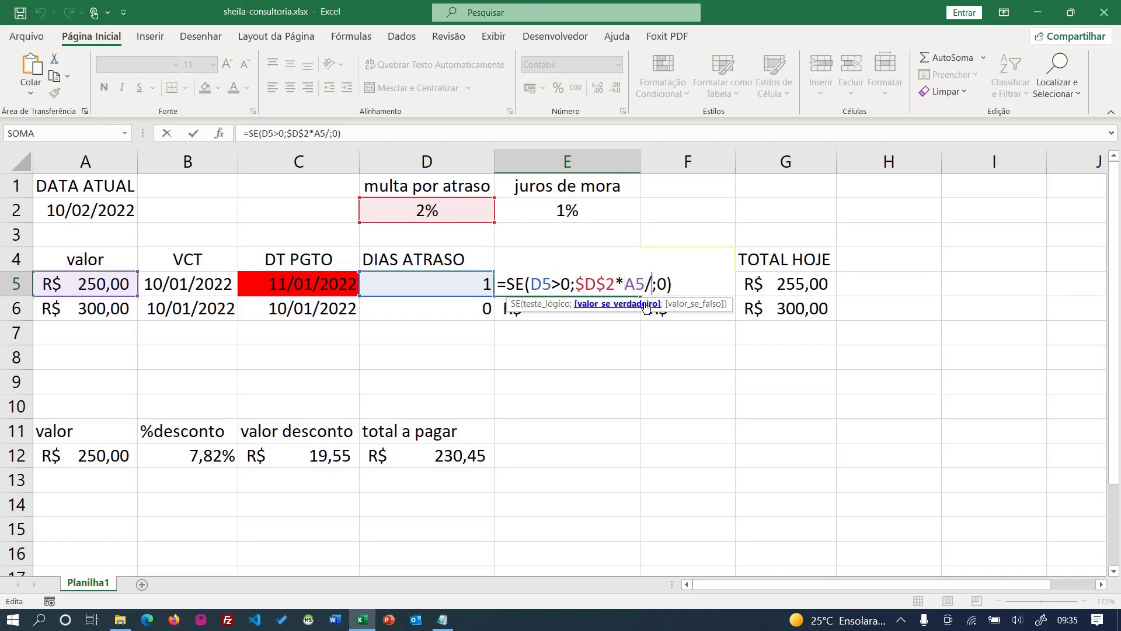
type("100")
key("BackSpace")
key("BackSpace")
key("BackSpace")
key("BackSpace")
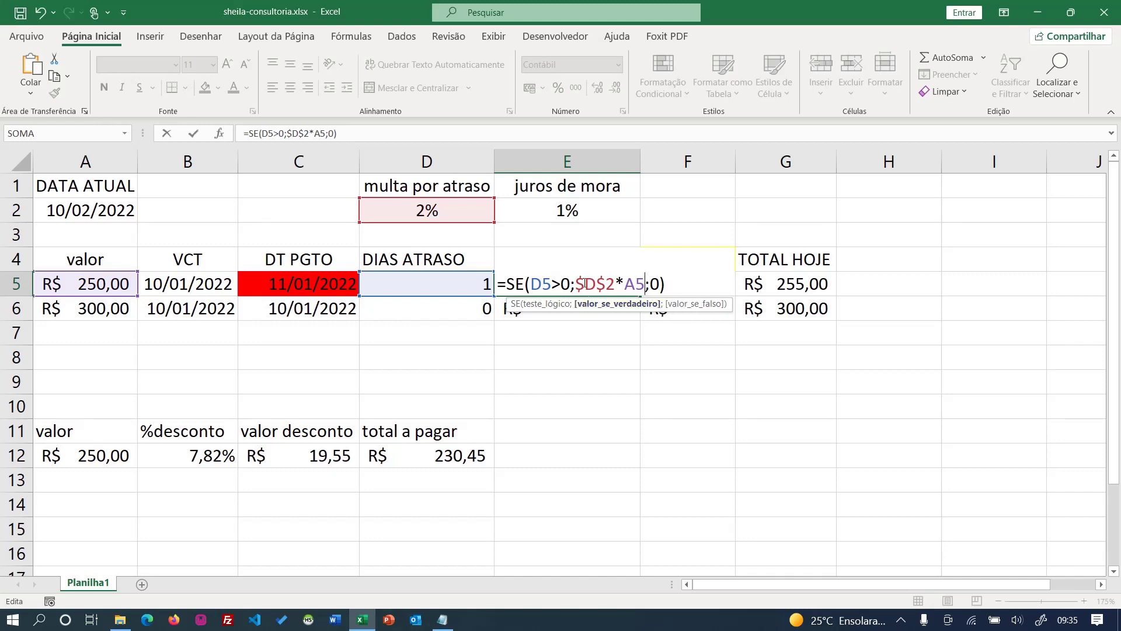
Step: Confirm =SE(D5>0;$D$2*A5;0) in E5 and select the fine column E4:E6
left_click_drag(577, 284, 645, 286)
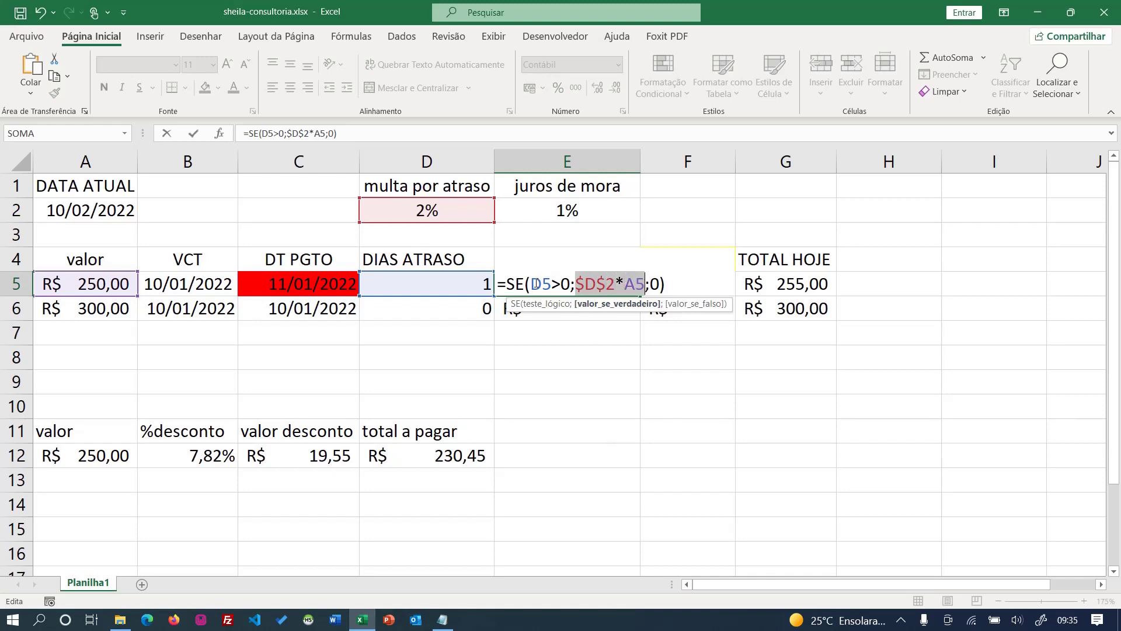
left_click_drag(535, 284, 571, 285)
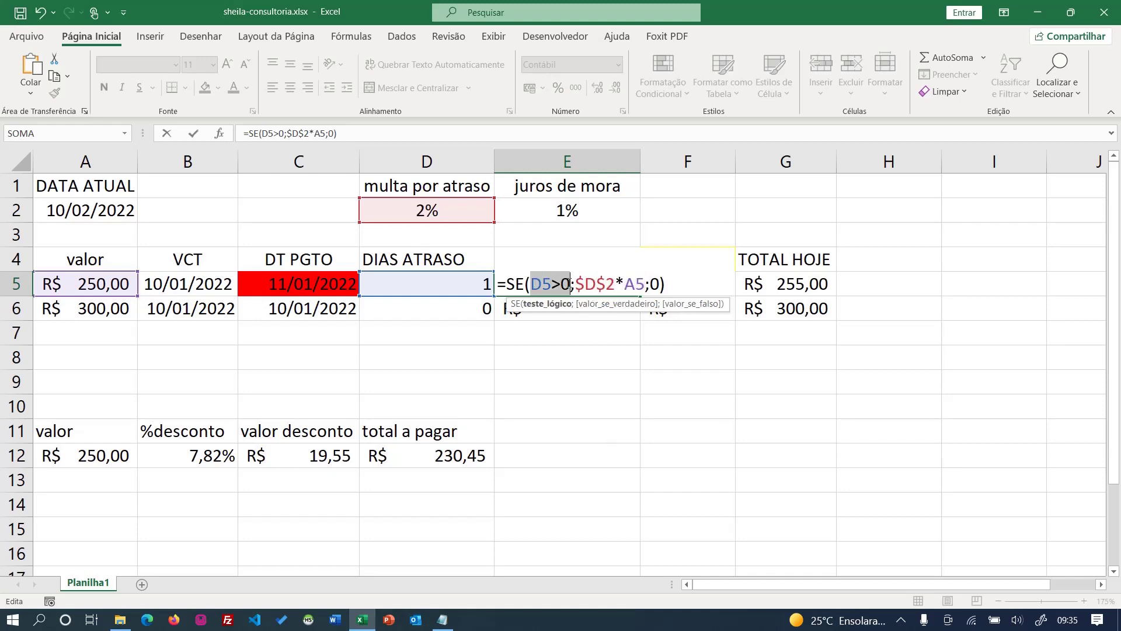
double_click(654, 284)
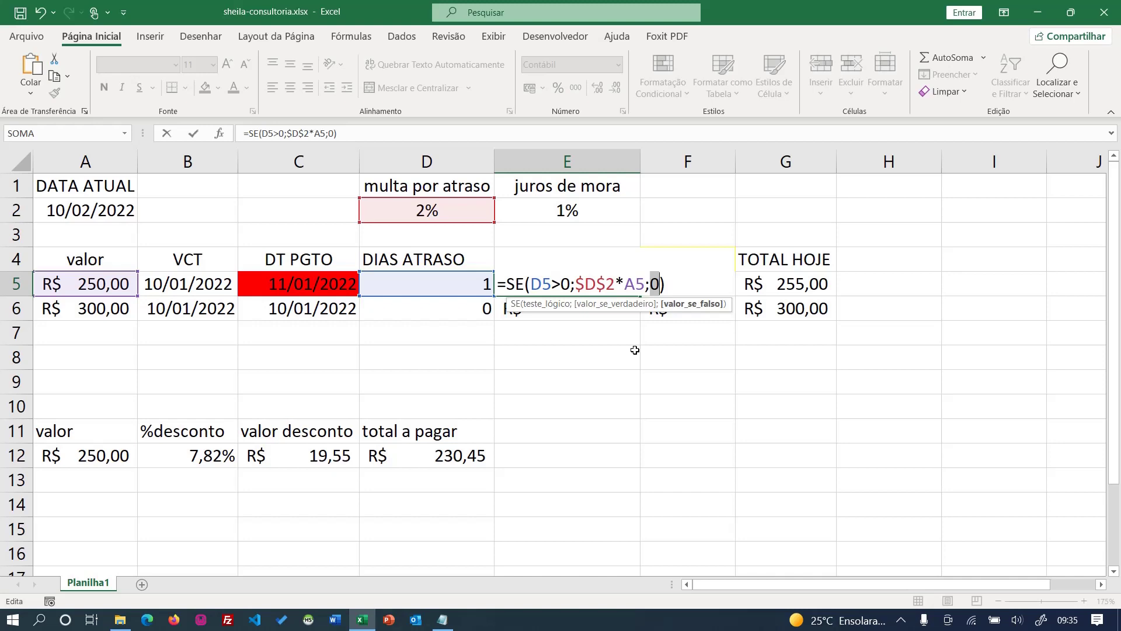
key("Return")
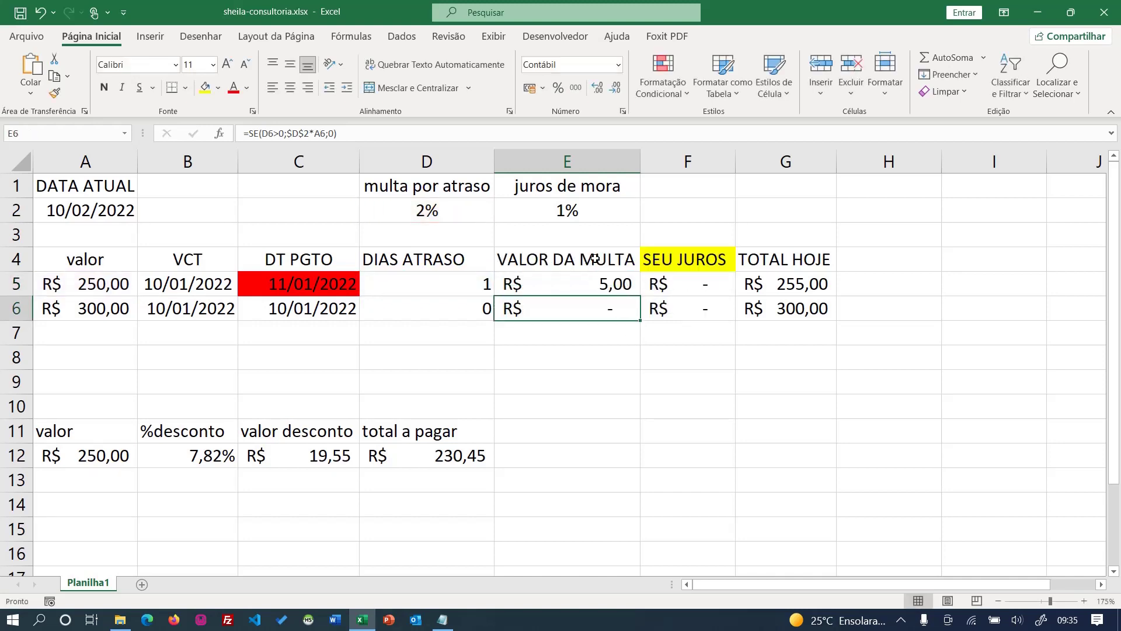
left_click_drag(595, 258, 594, 317)
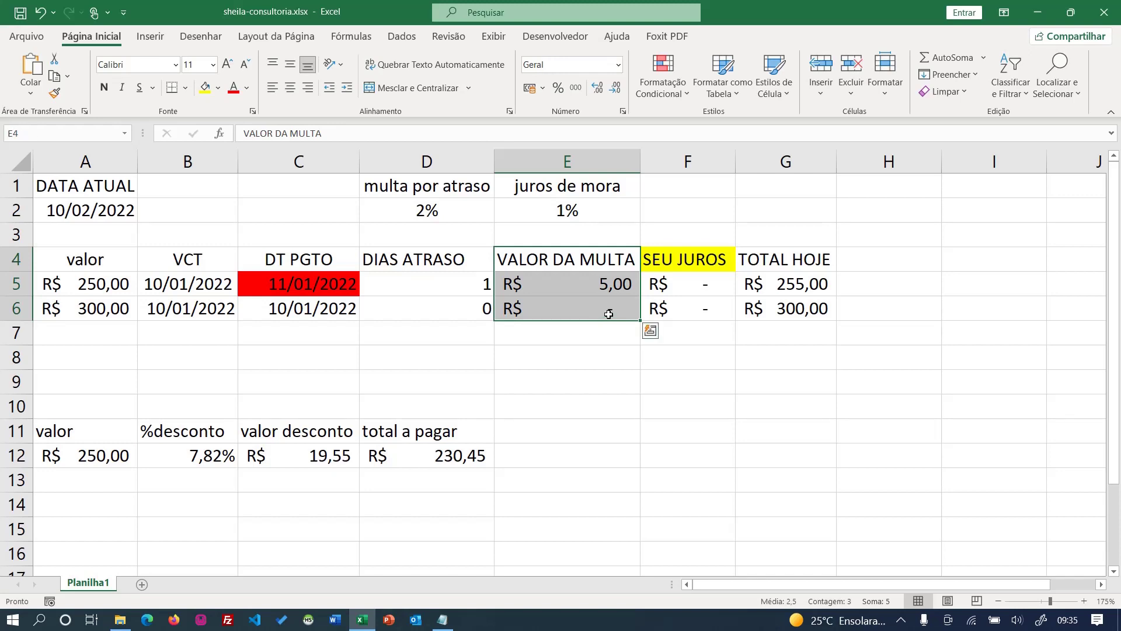
Step: Open the F5 interest formula and replace the 1 in its D5>1 condition with 0
left_click(705, 298)
double_click(695, 285)
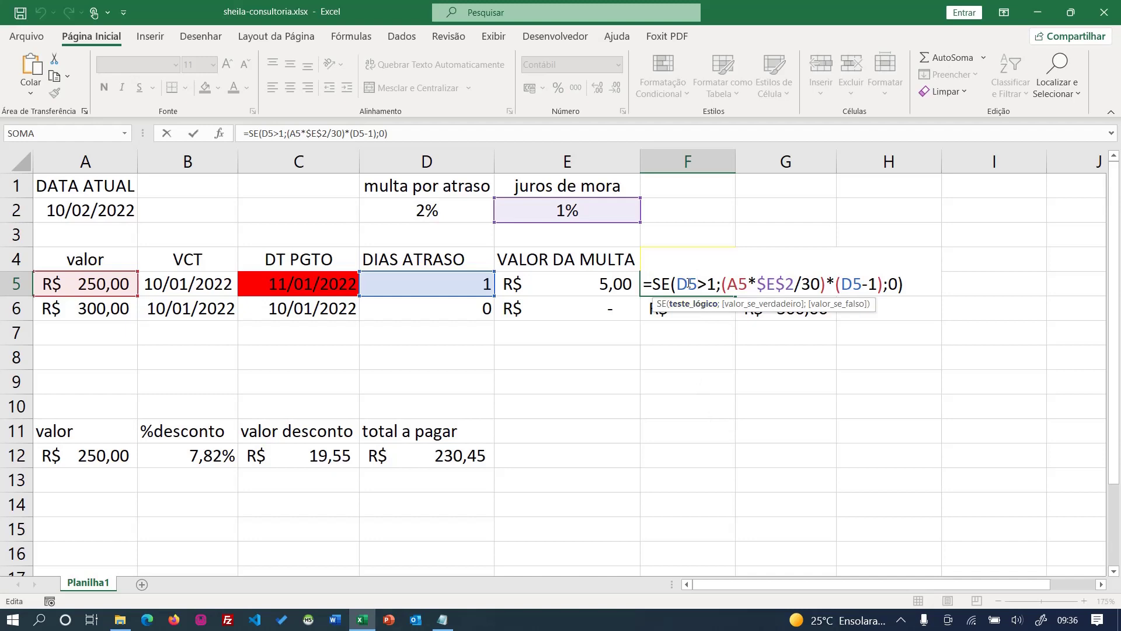
left_click_drag(676, 284, 693, 285)
key("shift+Right")
key("shift+Right")
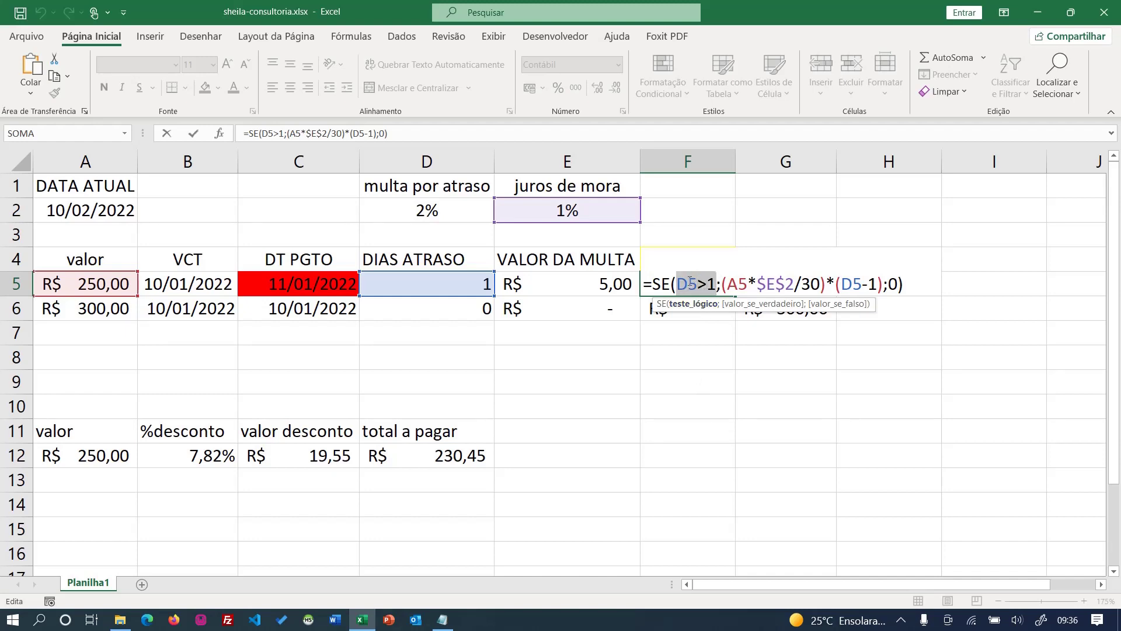
key("shift+Left")
key("shift+Left")
key("Right")
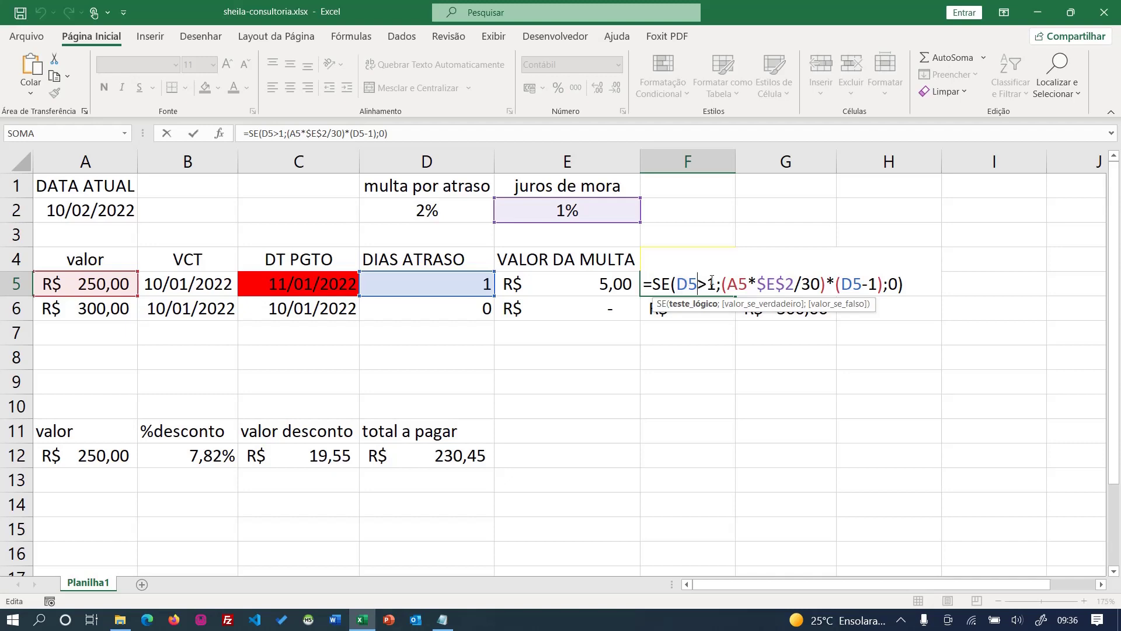
left_click_drag(717, 284, 705, 285)
type("0")
Step: Put 1 back as the threshold in the F5 formula's D5>1 condition
key("BackSpace")
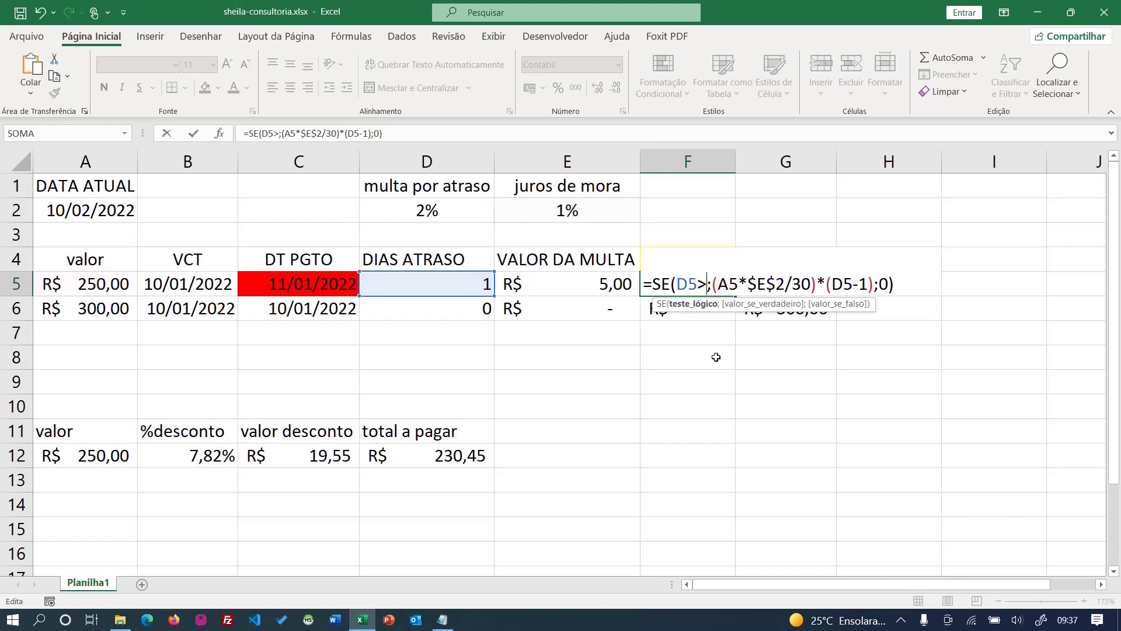
type("1")
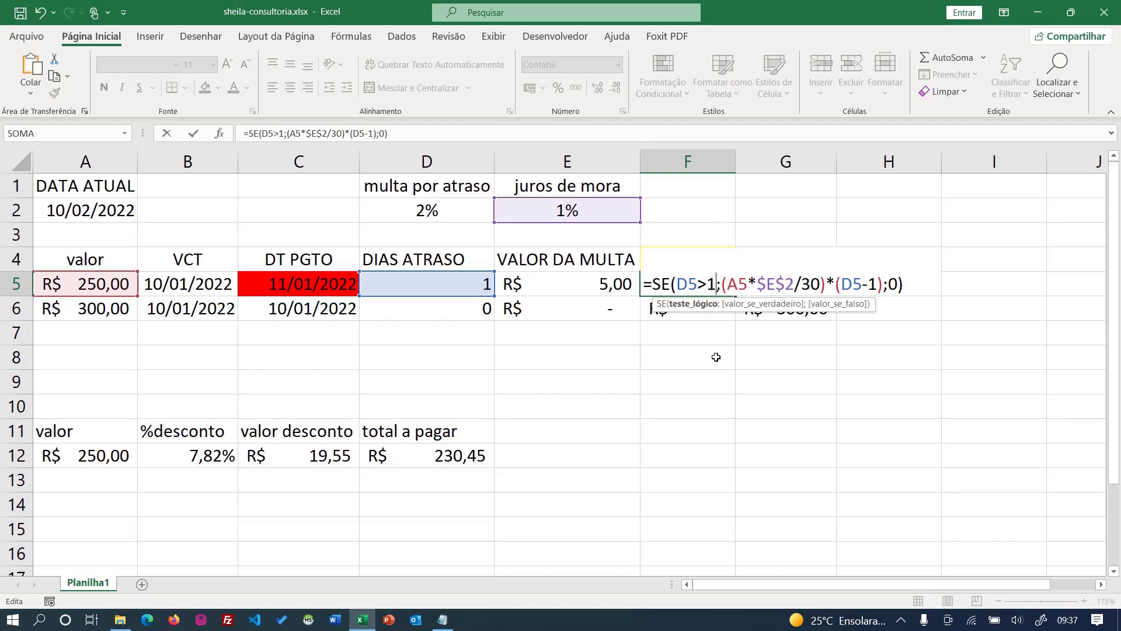
double_click(684, 284)
double_click(711, 284)
Step: Go over D5, the threshold 1, A5 and the $E$2/30 daily rate in the formula
key("Left")
key("Left")
key("shift+Left")
key("shift+Left")
double_click(711, 284)
double_click(738, 284)
left_click_drag(794, 284, 758, 284)
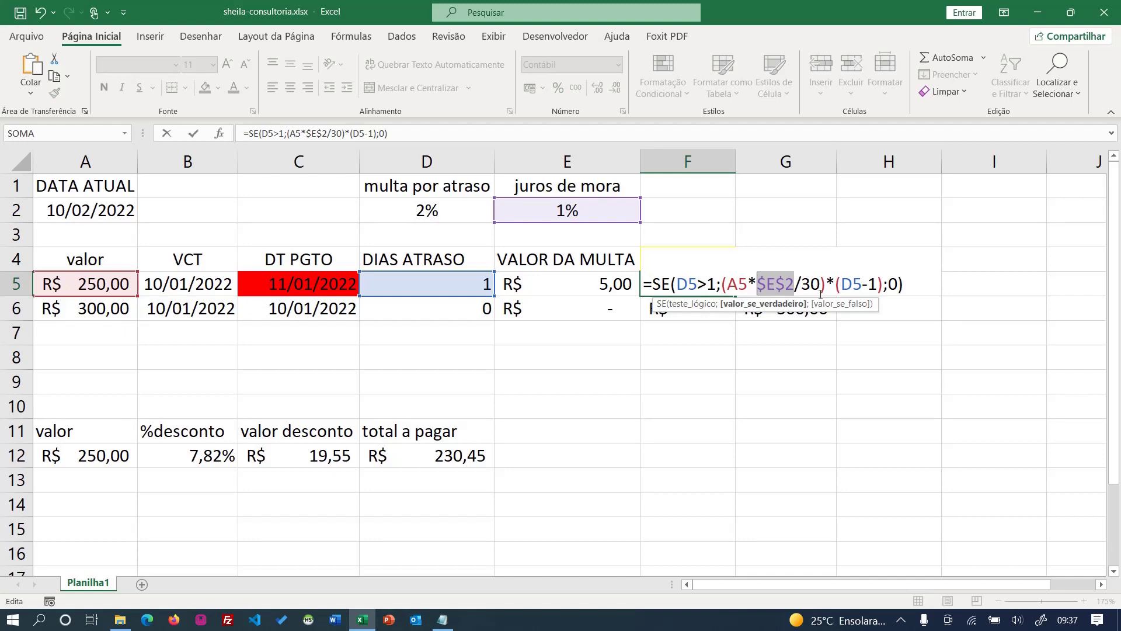
mouse_move(821, 284)
left_mouse_down()
mouse_move(767, 280)
mouse_move(821, 285)
left_mouse_up()
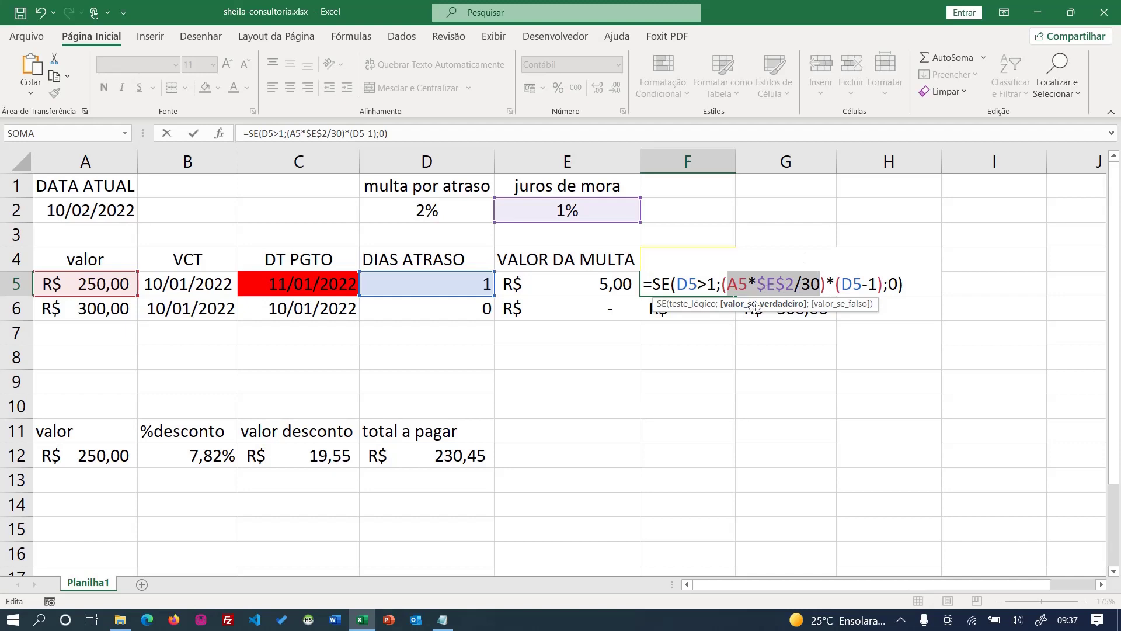
double_click(738, 284)
double_click(775, 284)
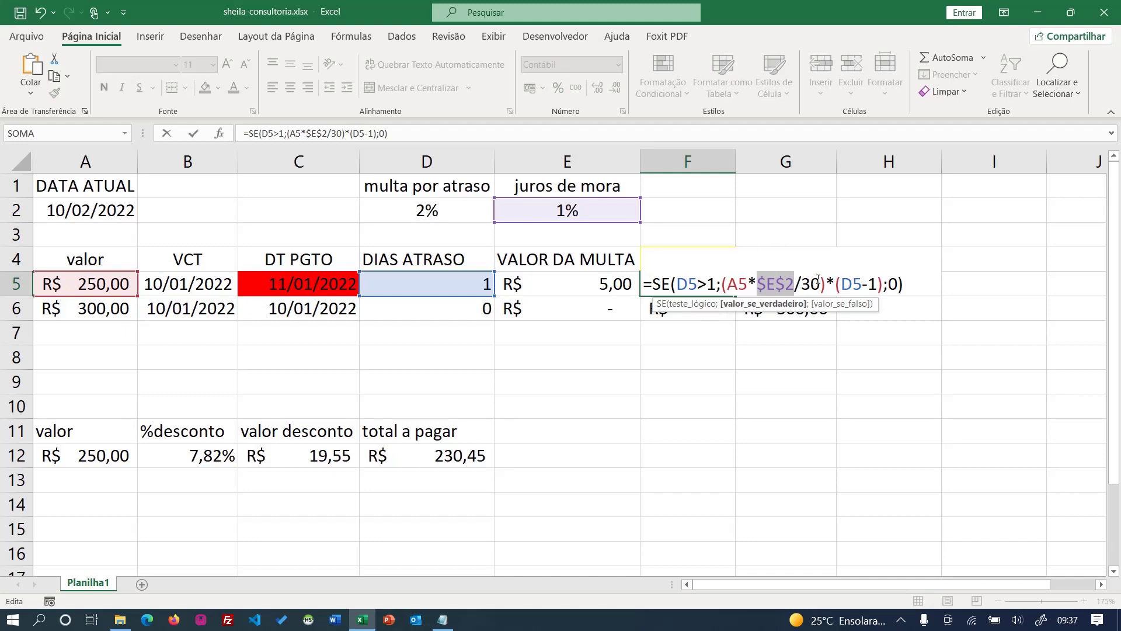
left_click_drag(727, 285, 794, 284)
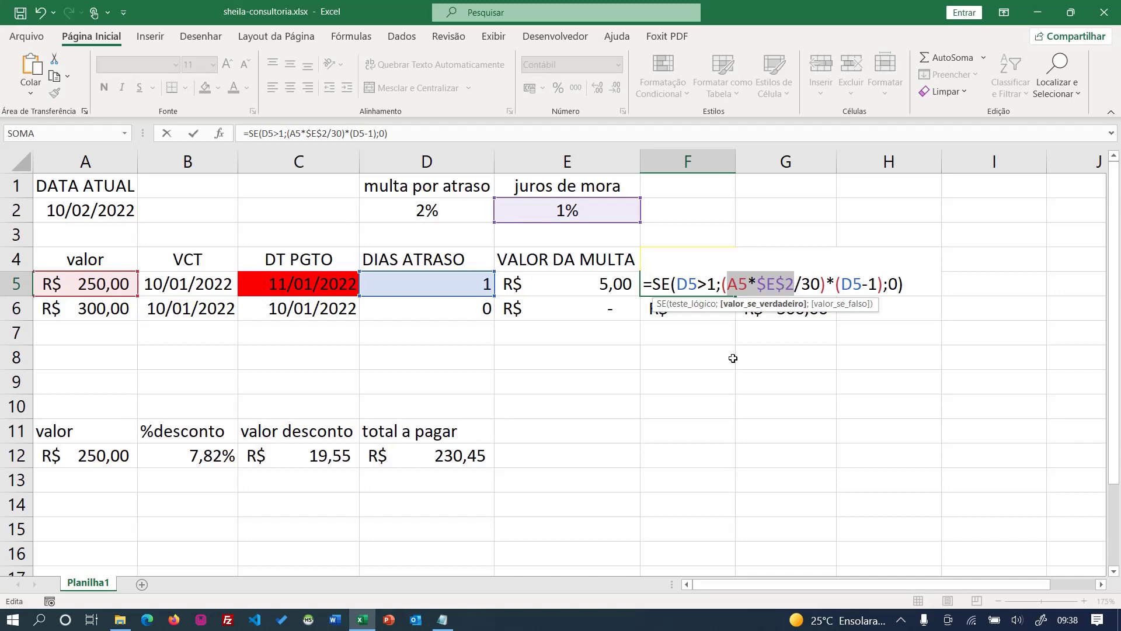
left_click(729, 285)
left_click_drag(729, 285, 821, 285)
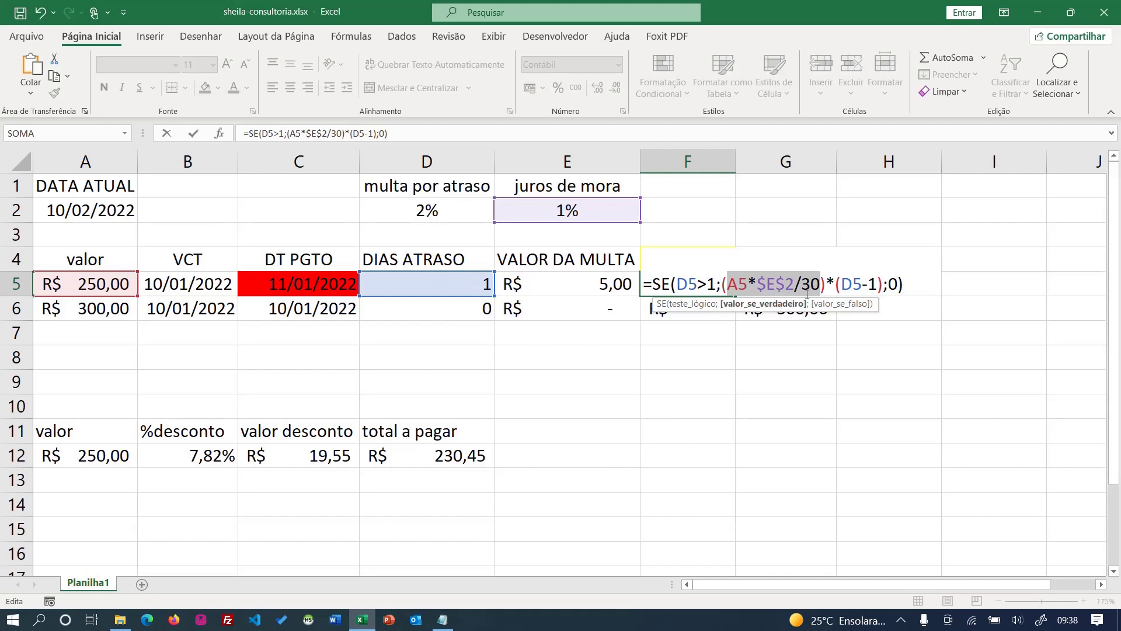
left_click_drag(843, 278, 861, 278)
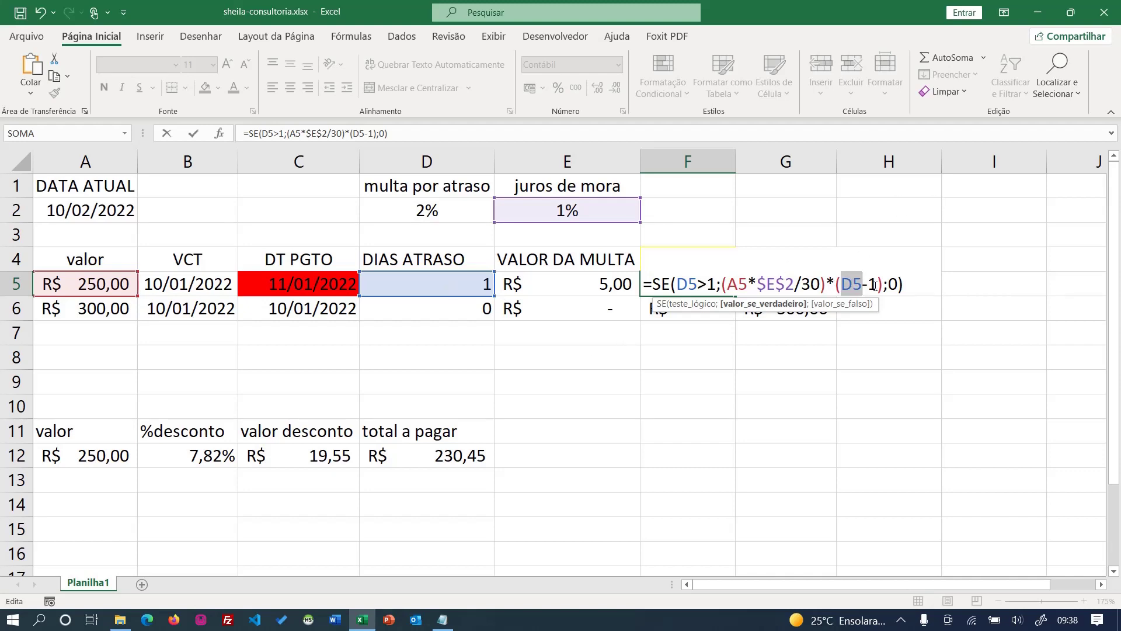
left_click_drag(874, 284, 846, 284)
left_click(853, 285)
Step: Review the -1, the A5*$E$2 product, D5>1 and the 0 fallback in the F5 formula
left_click_drag(877, 281, 864, 284)
left_click_drag(727, 284, 796, 284)
left_click(864, 284)
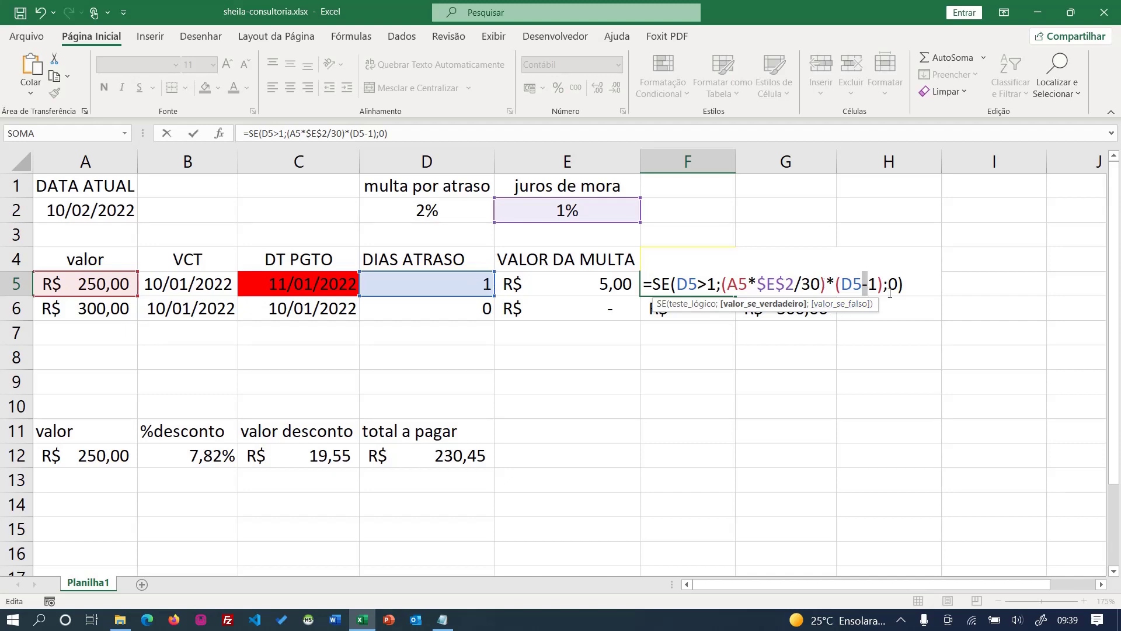
left_click_drag(877, 275, 863, 285)
left_click_drag(677, 284, 718, 286)
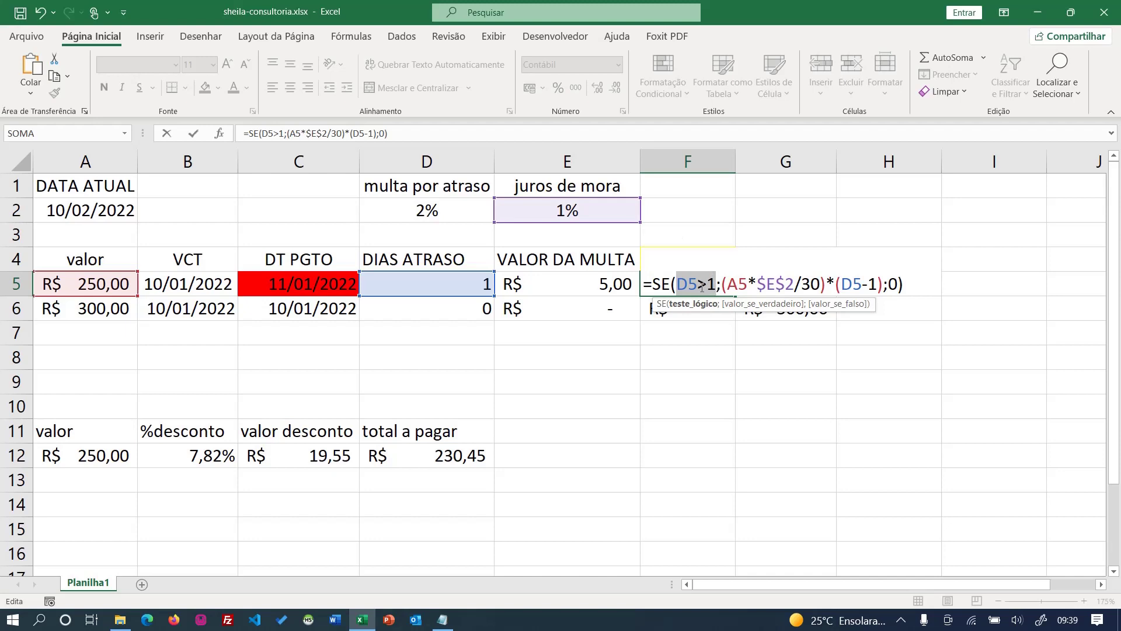
left_click_drag(889, 284, 898, 284)
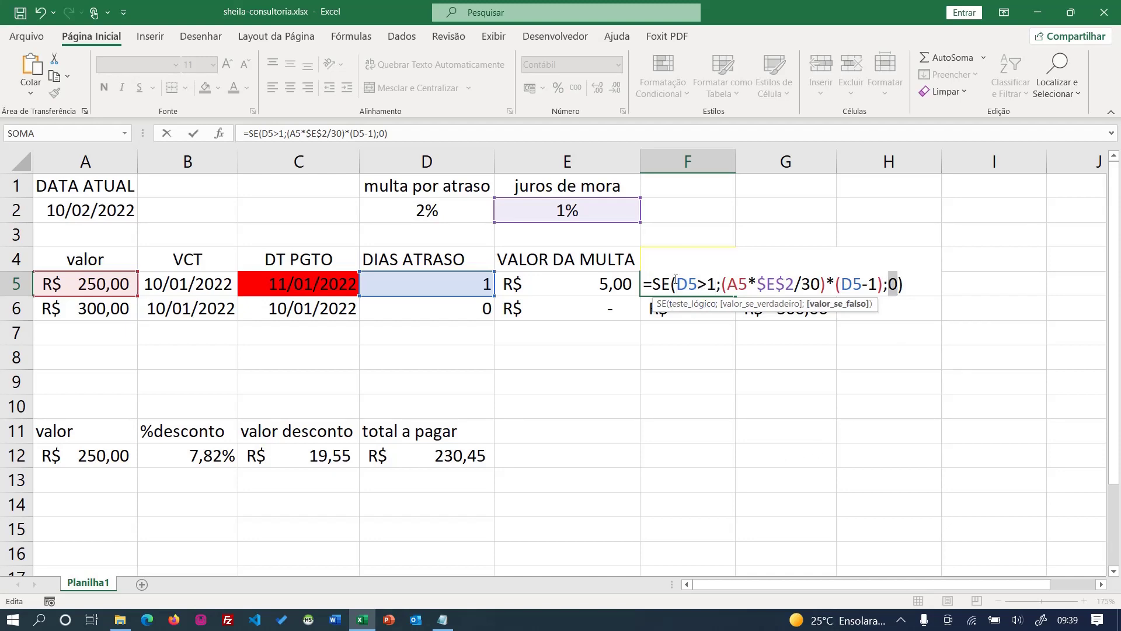
Step: Go over $E$2, the rate over 30 and D5-1, then confirm the F5 interest formula
left_click_drag(677, 285, 748, 285)
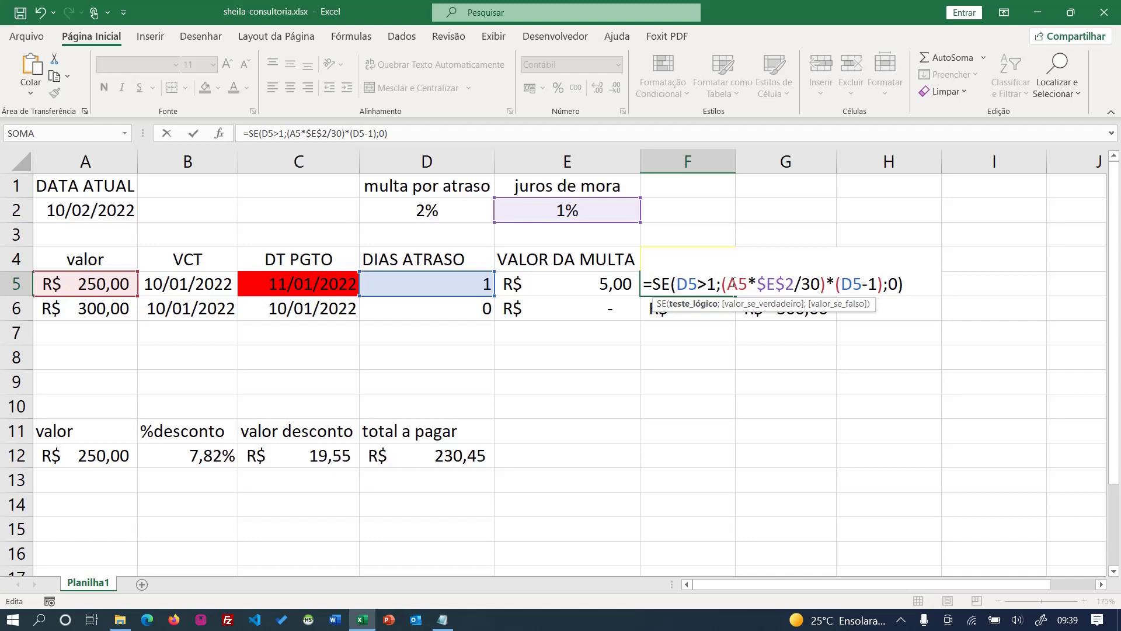
double_click(785, 292)
left_click_drag(820, 285, 738, 284)
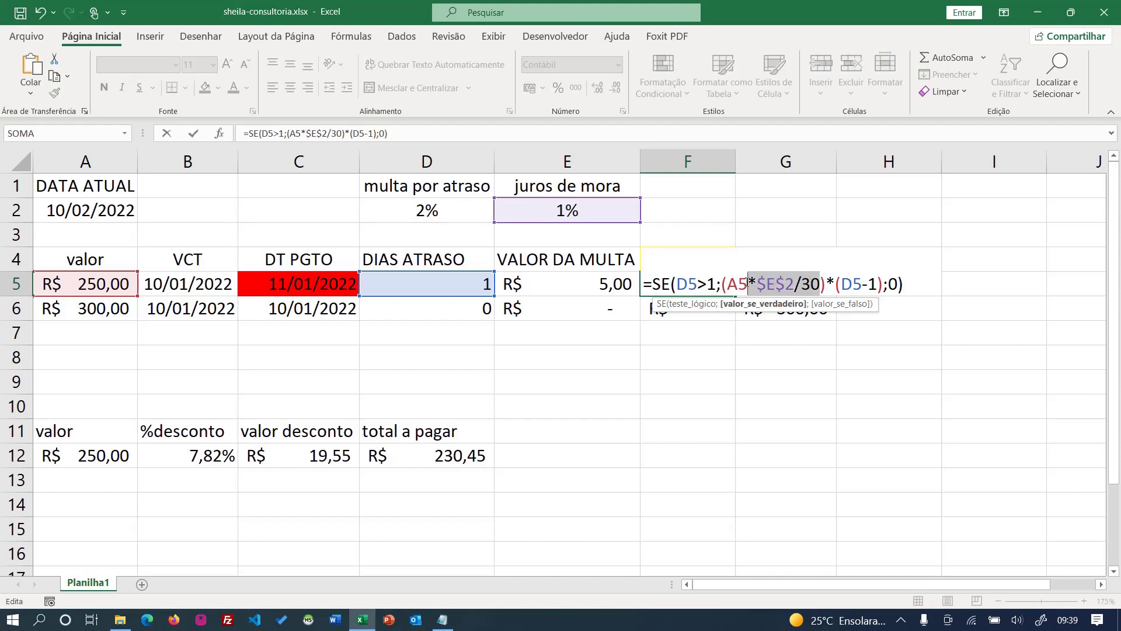
left_click_drag(841, 285, 878, 284)
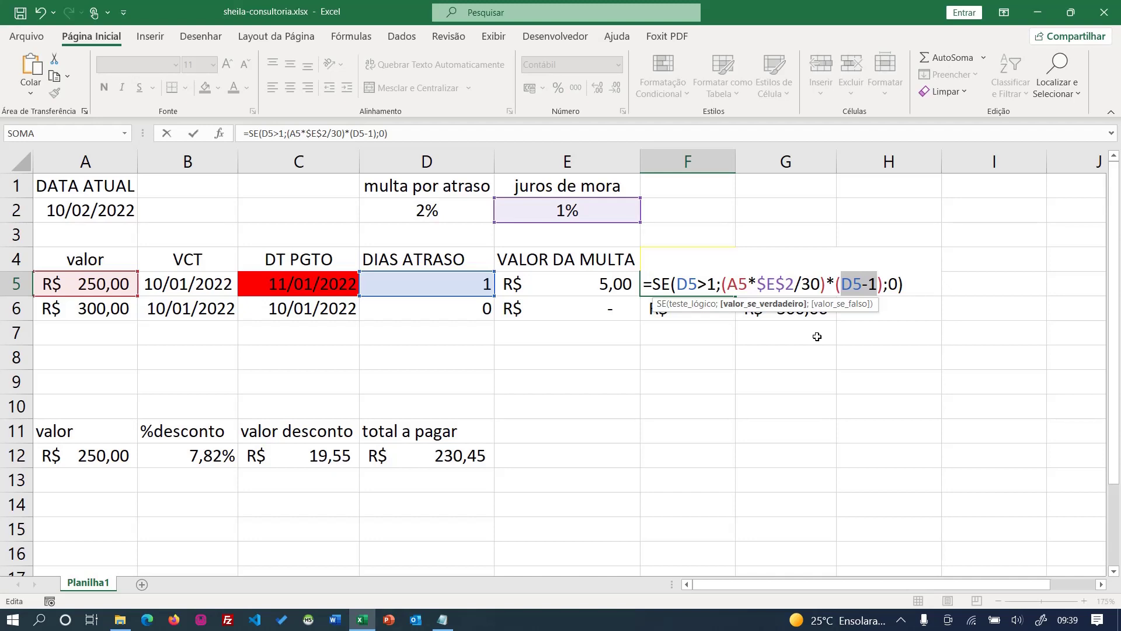
key("Return")
left_click(701, 278)
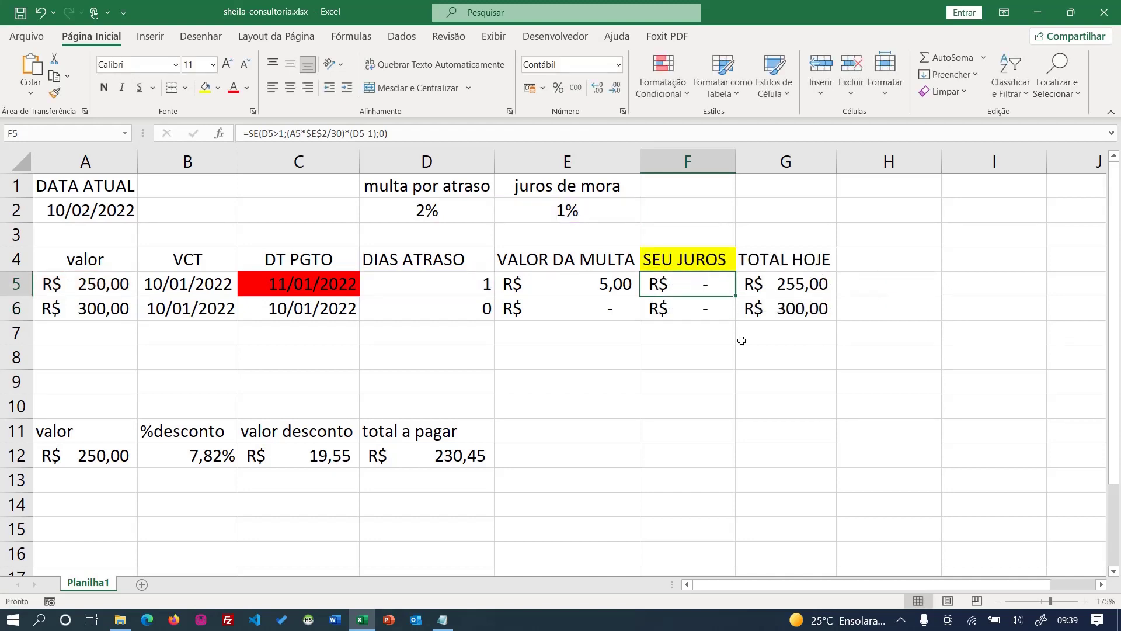
Step: Set the C5 payment date to 10/01/2022 and check the recalculated D5, E5 and F5
left_click(295, 284)
type("10/01")
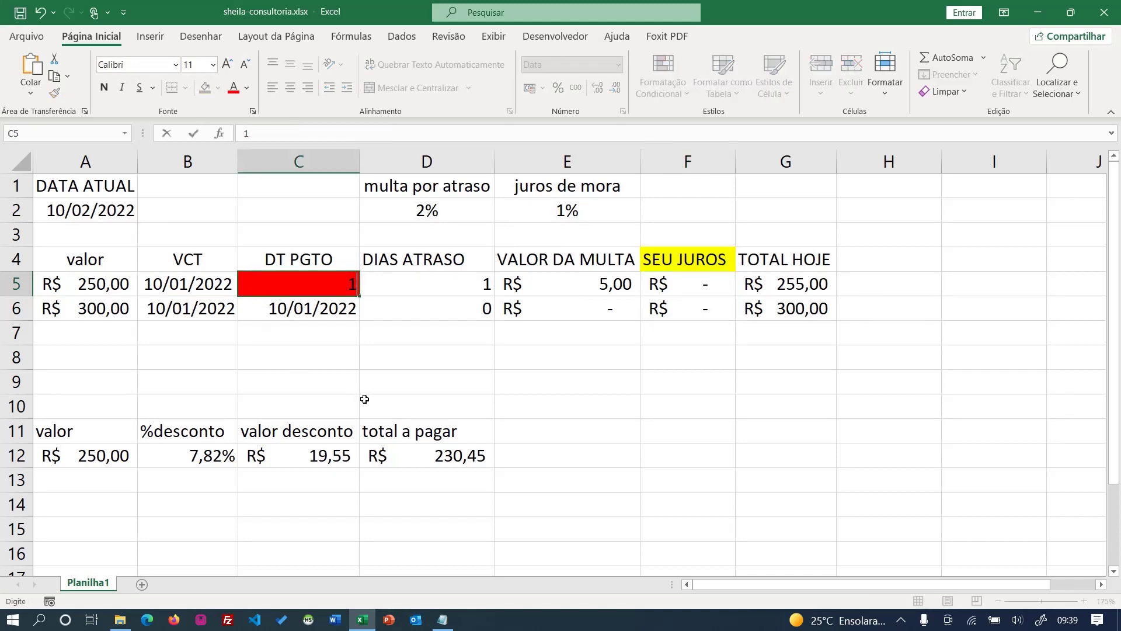
type("/2022")
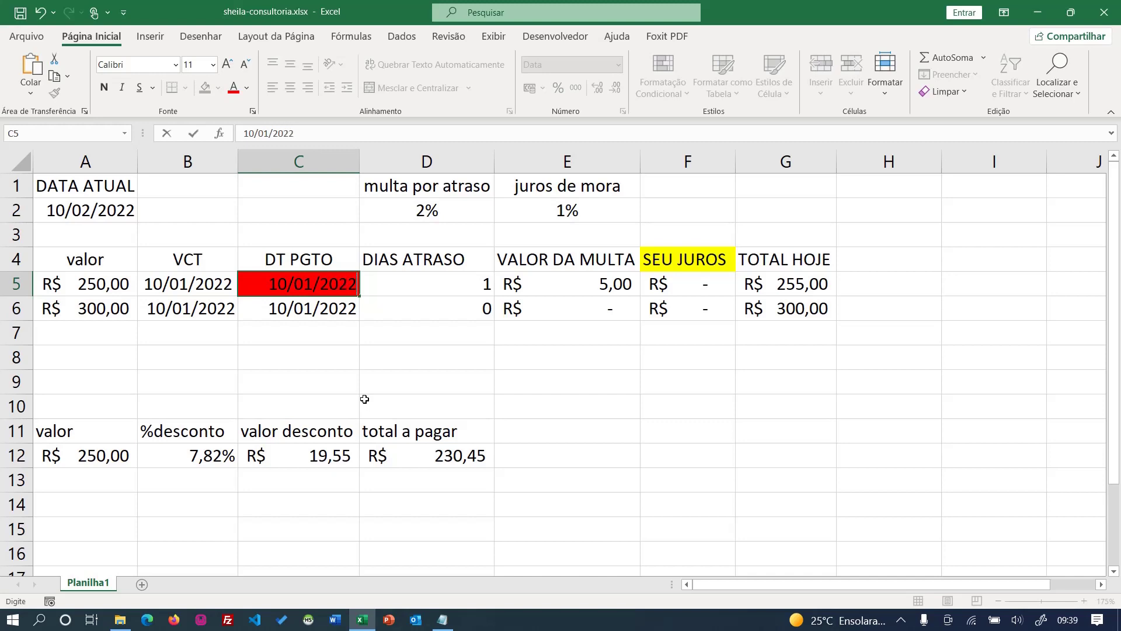
key("Return")
left_click(430, 283)
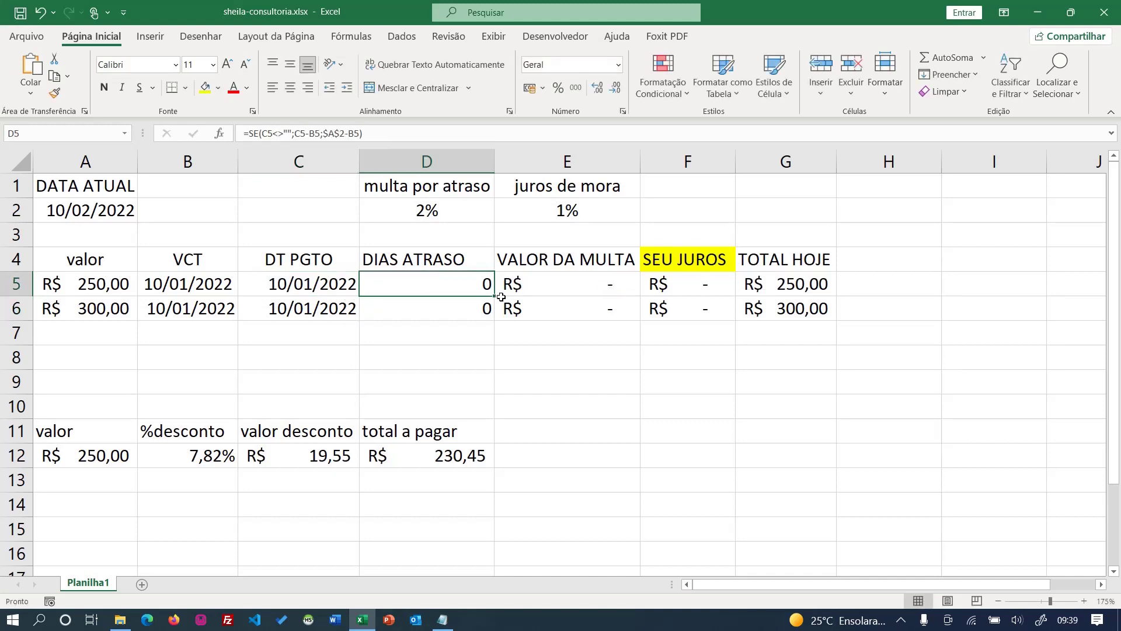
left_click(561, 283)
left_click(660, 288)
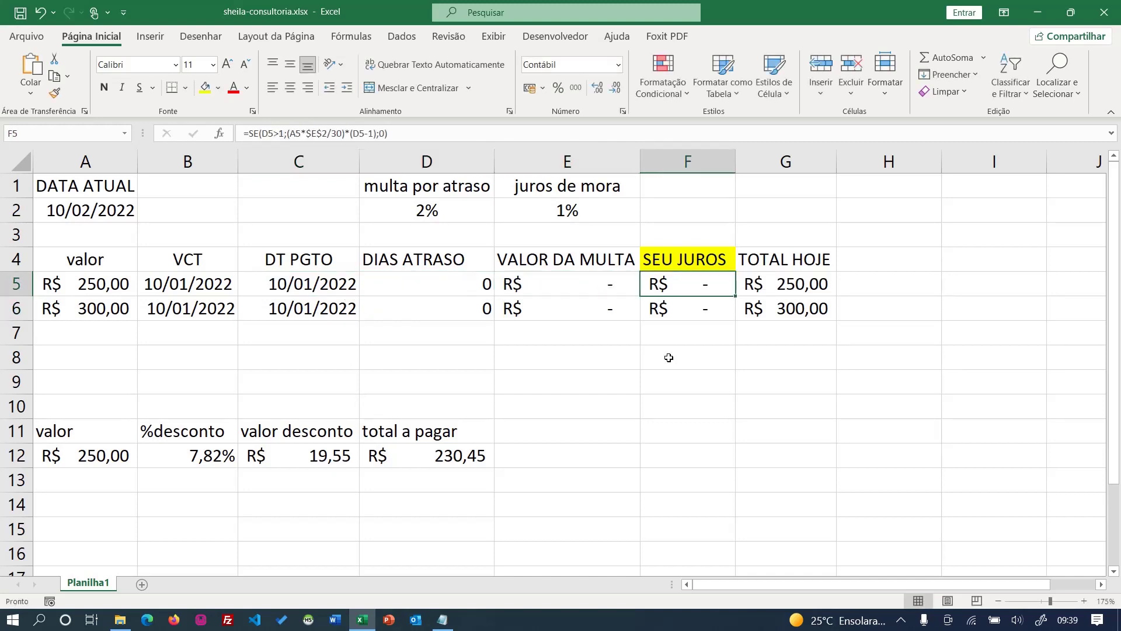
Step: Change the C5 payment date to 11/01/2022 and check the days overdue in D5
left_click(299, 289)
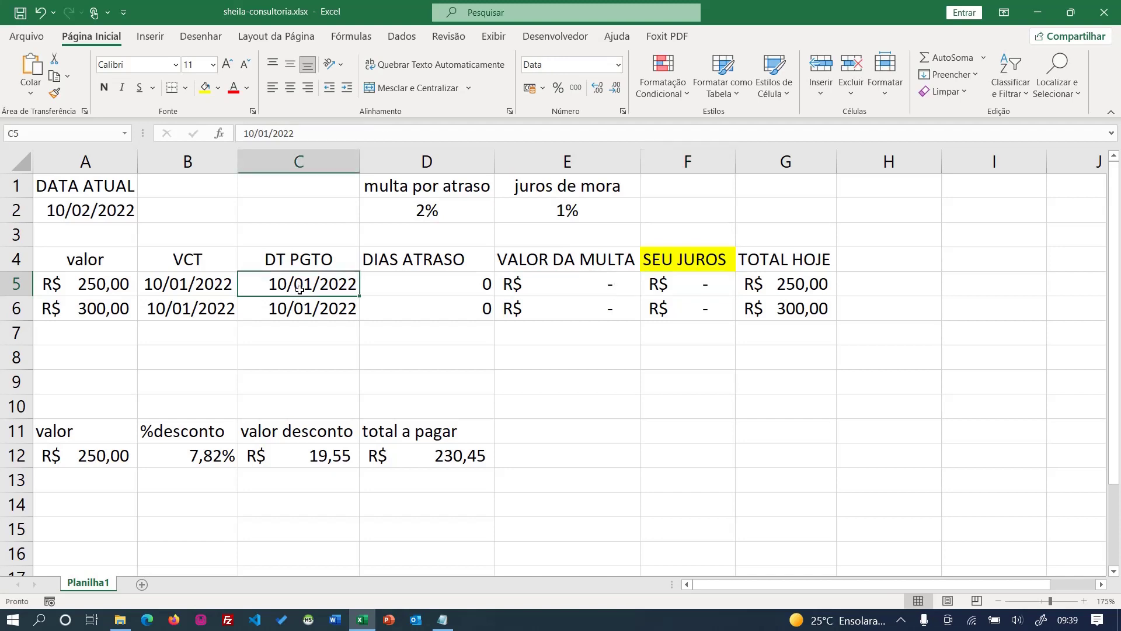
type("11/01/2")
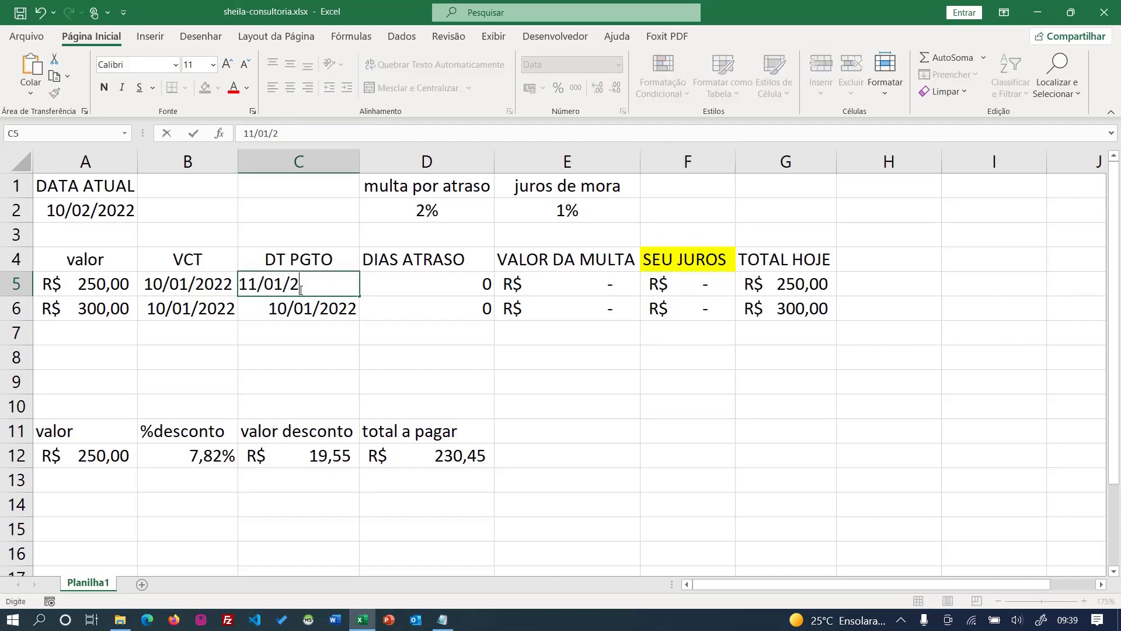
type("022")
key("Return")
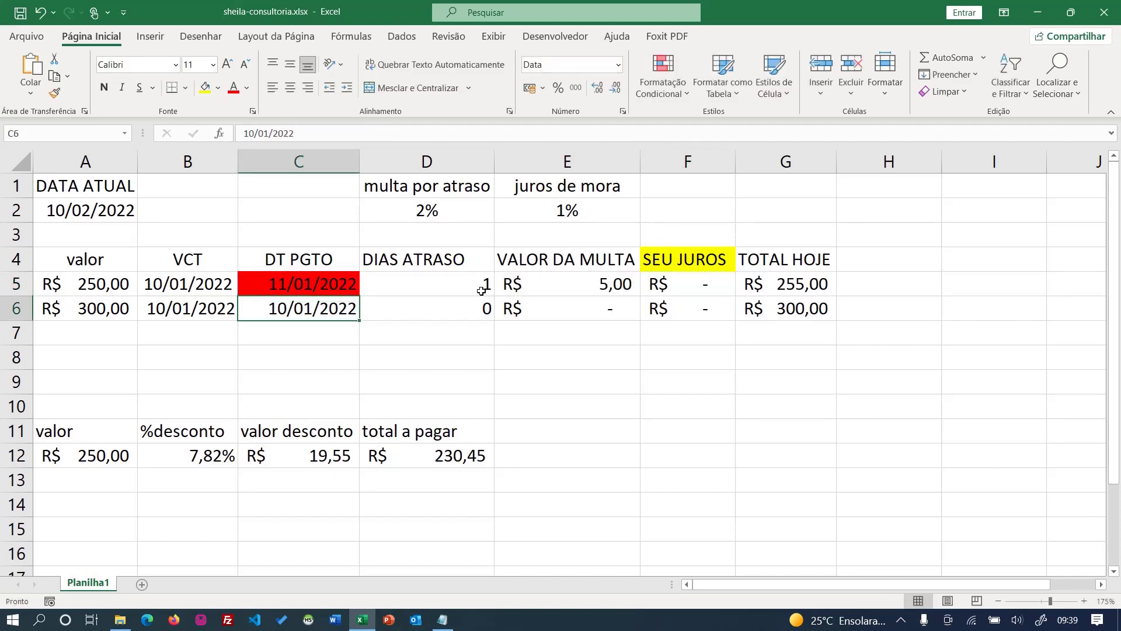
left_click(478, 288)
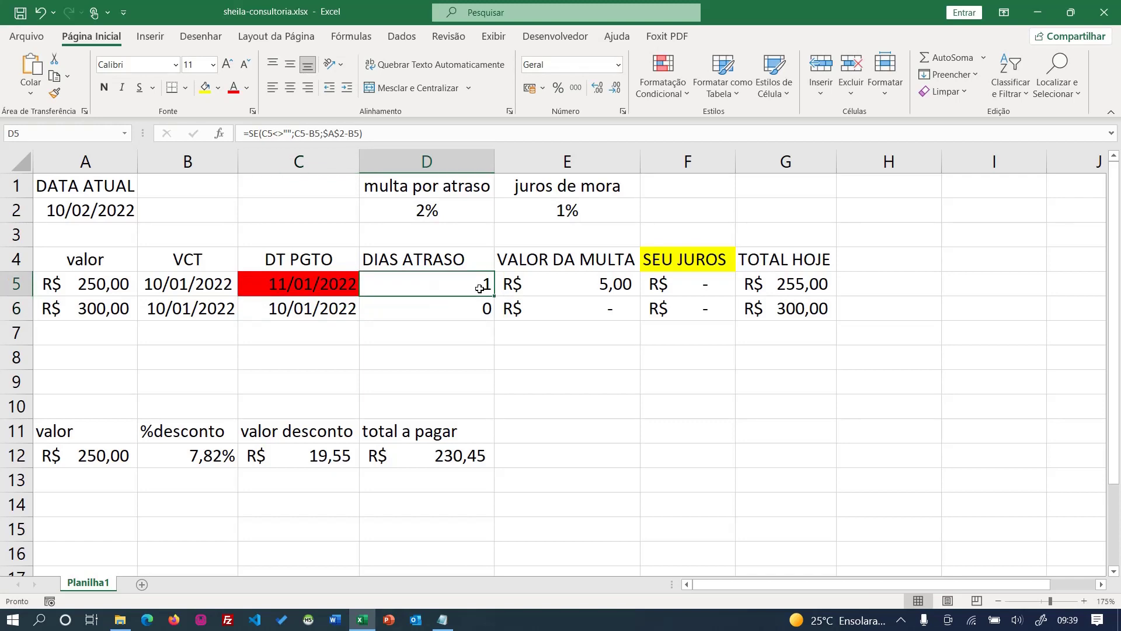
Step: Confirm the E5 fine formula =SE(D5>0;$D$2*A5;0), giving a R$ 5,00 fine
left_click(586, 283)
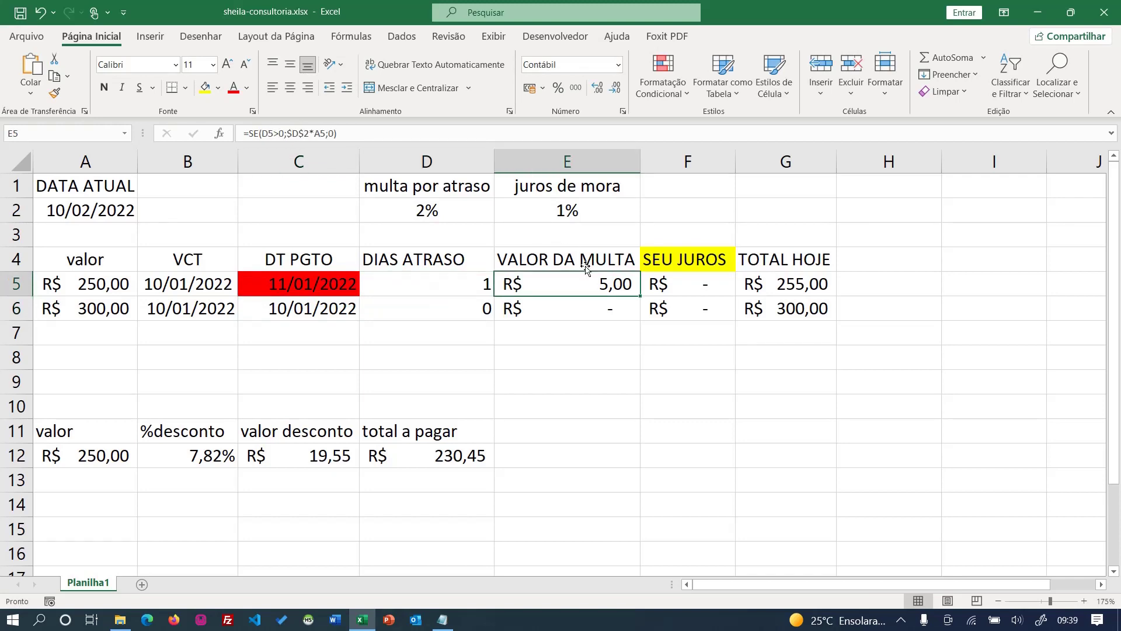
double_click(557, 284)
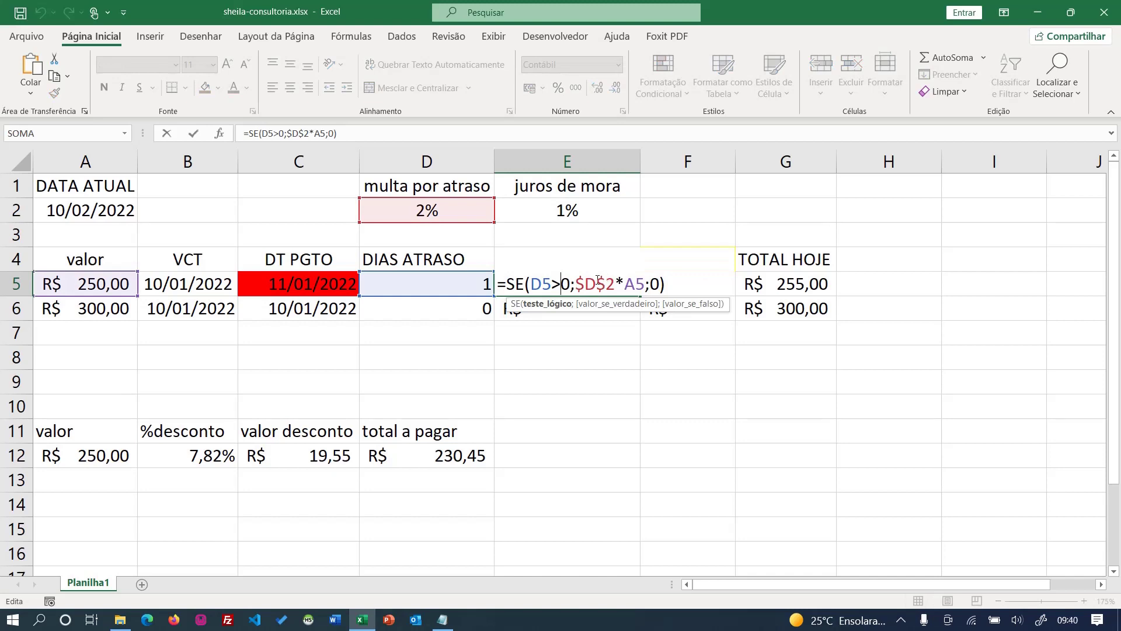
double_click(595, 283)
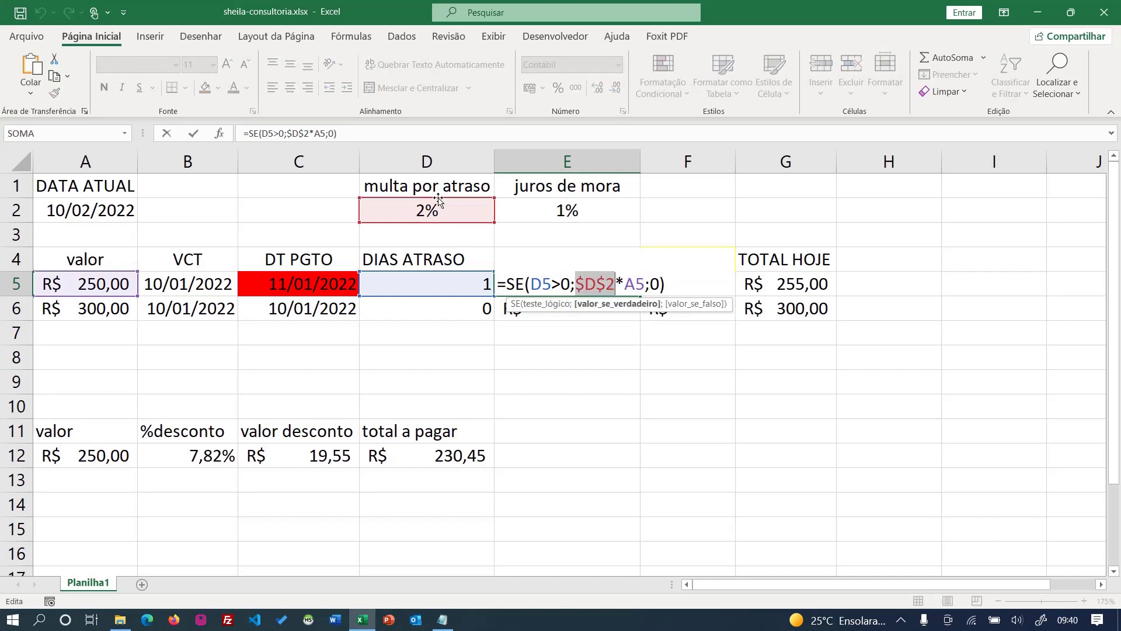
double_click(635, 285)
key("Return")
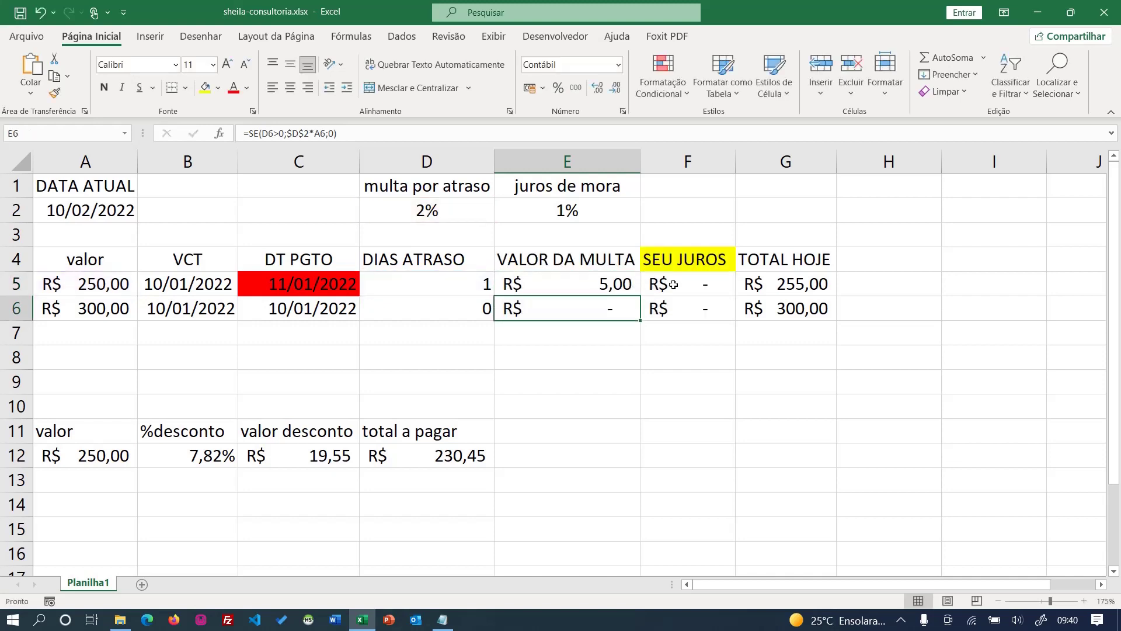
left_click(687, 276)
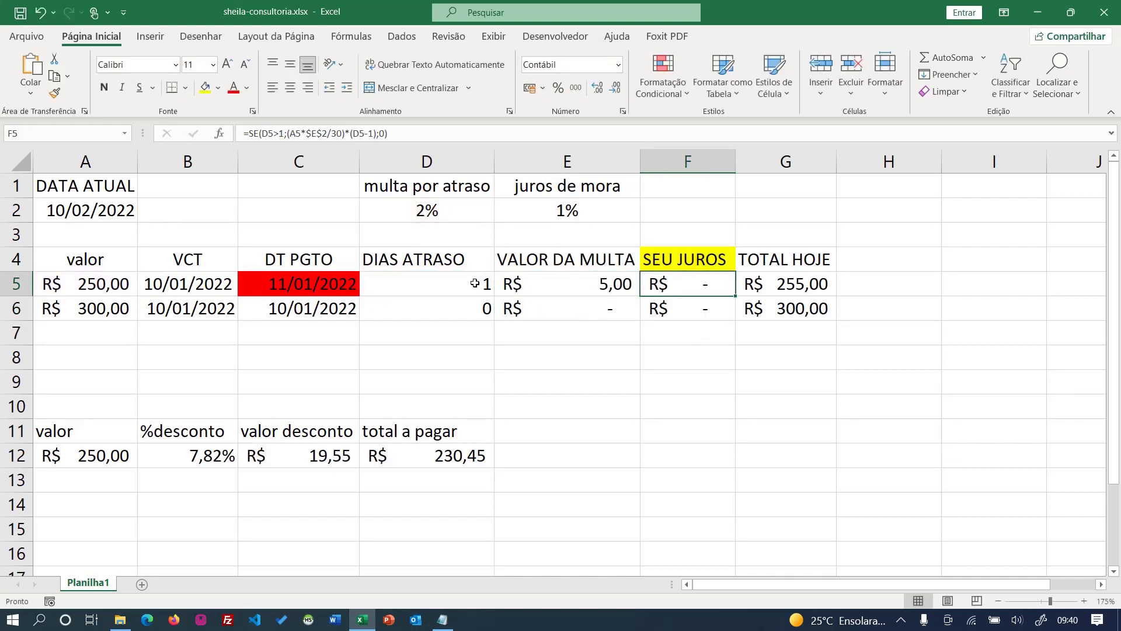
Step: Change the C5 payment date from 11/01/2022 to 12/01/2022 and check D5's days overdue
left_click(313, 289)
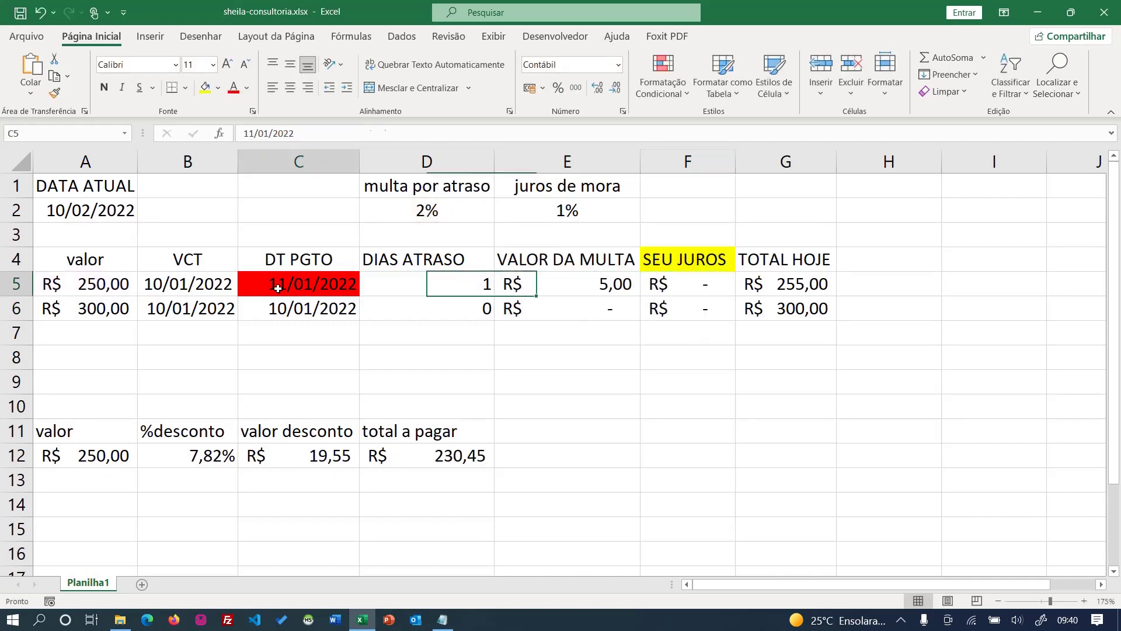
key("F2")
key("Left")
key("Left")
key("Left")
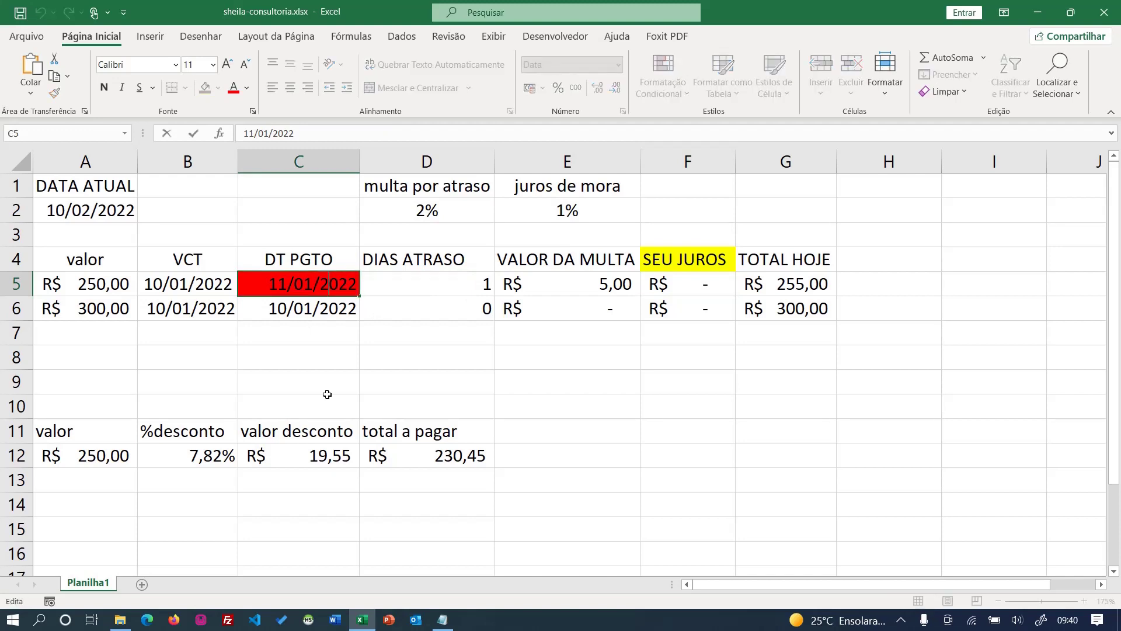
key("Left")
key("Left")
key("Left")
key("Left")
key("Left")
key("BackSpace")
type("2")
key("Return")
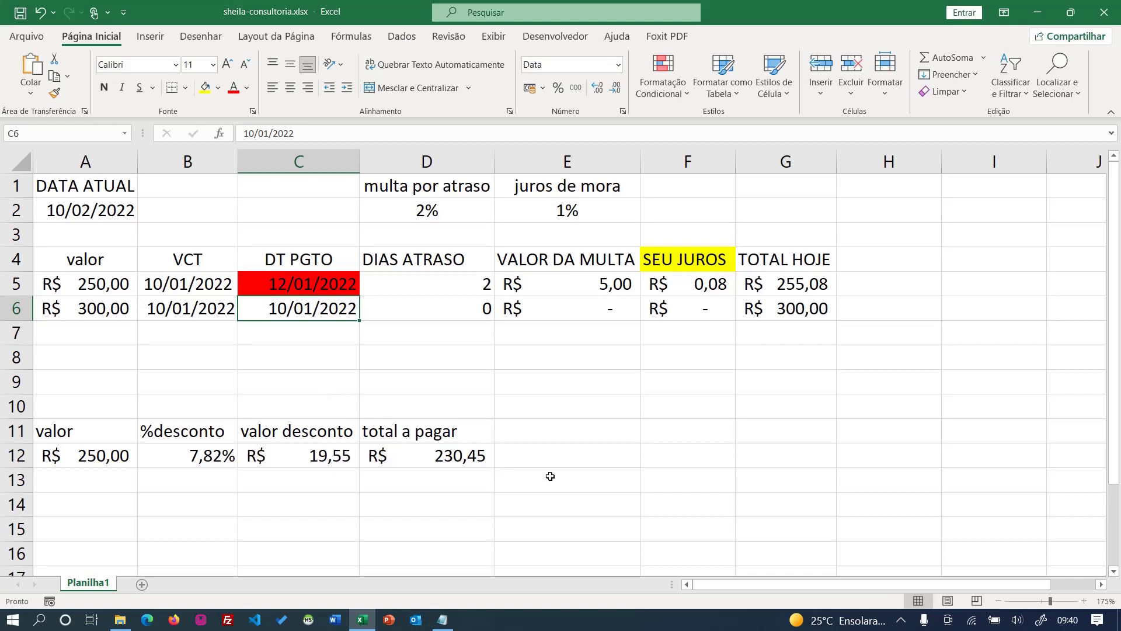
left_click(447, 286)
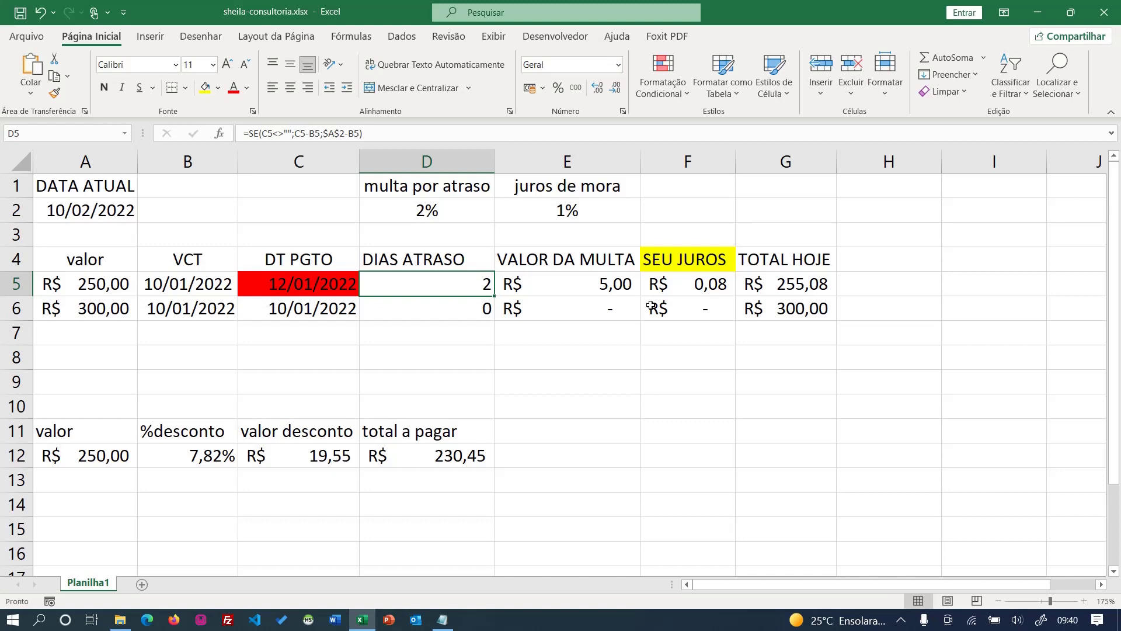
left_click(696, 280)
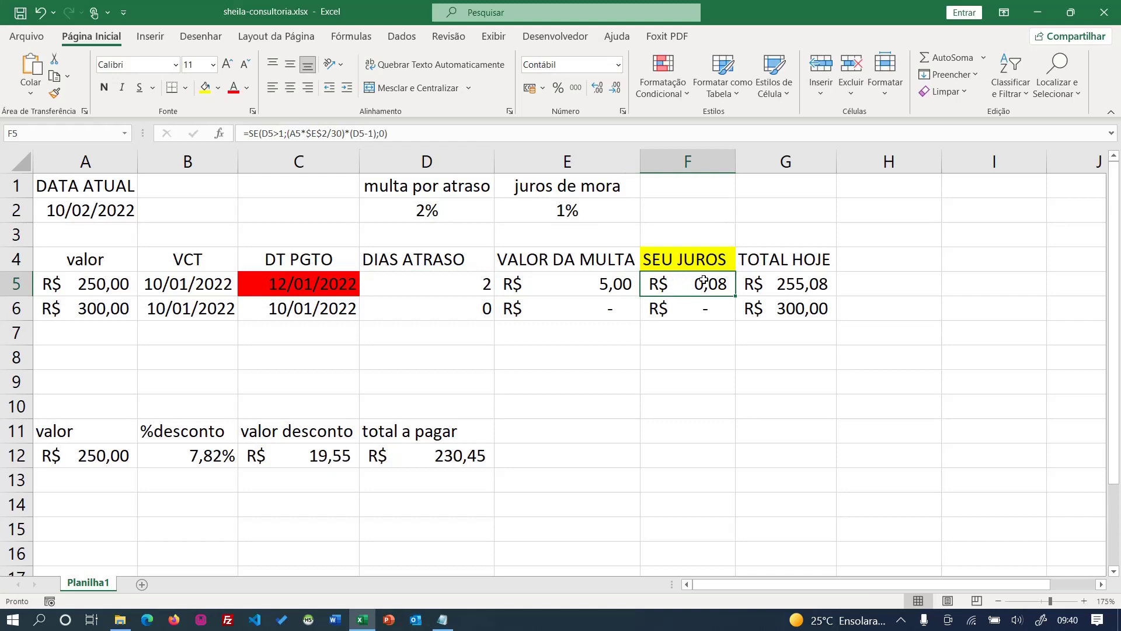
double_click(775, 278)
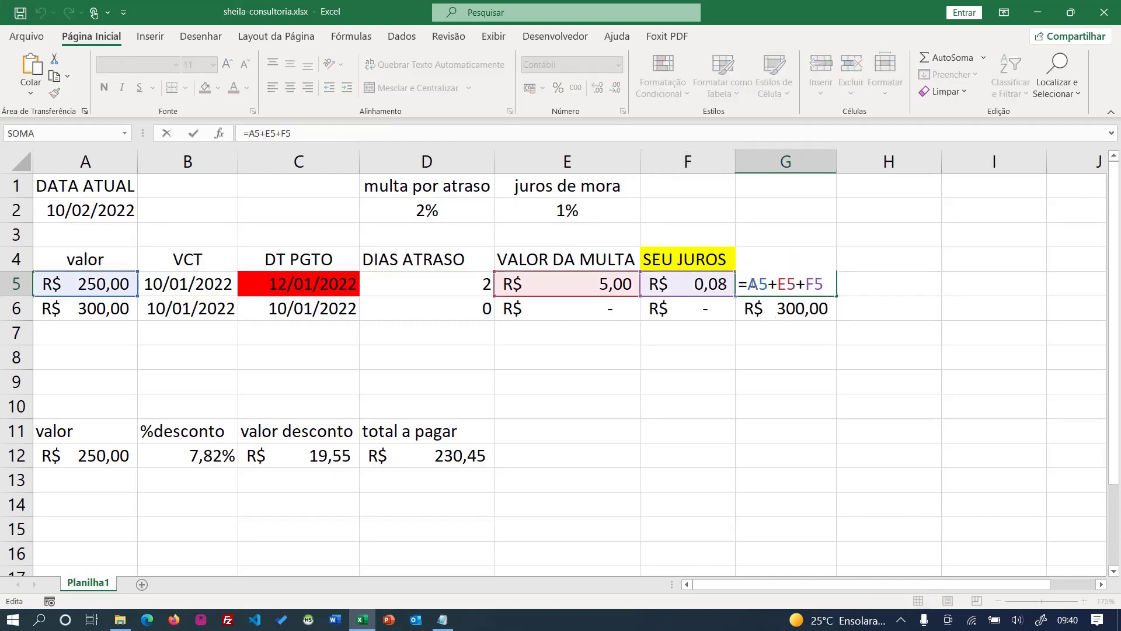
left_click_drag(748, 283, 824, 284)
key("Return")
type("TOTAL HOJE")
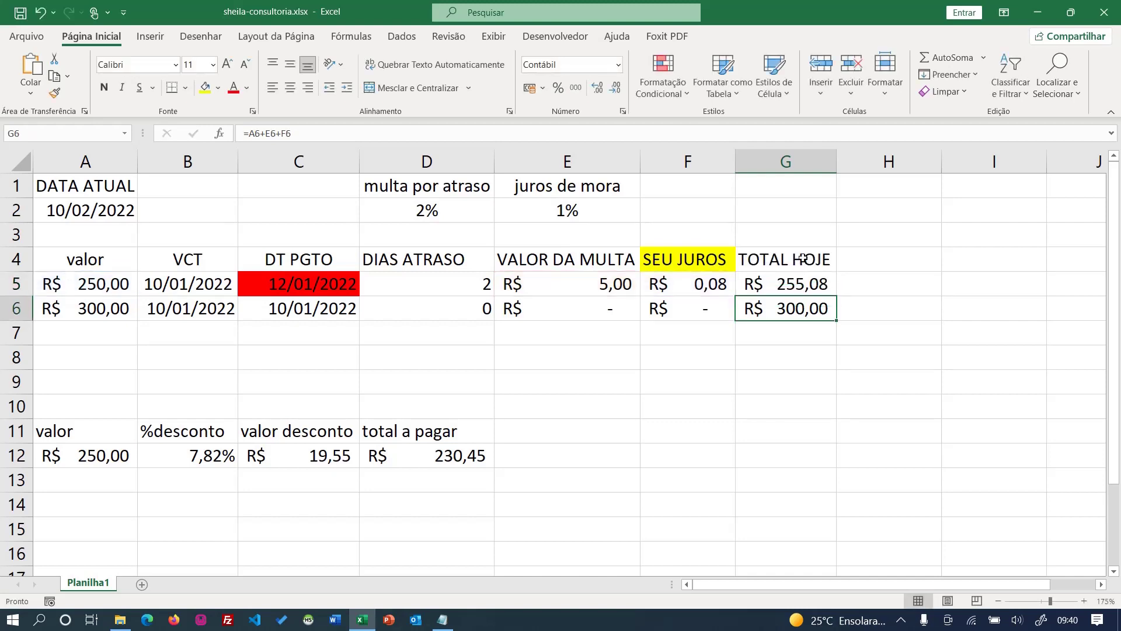
left_click_drag(803, 262, 82, 281)
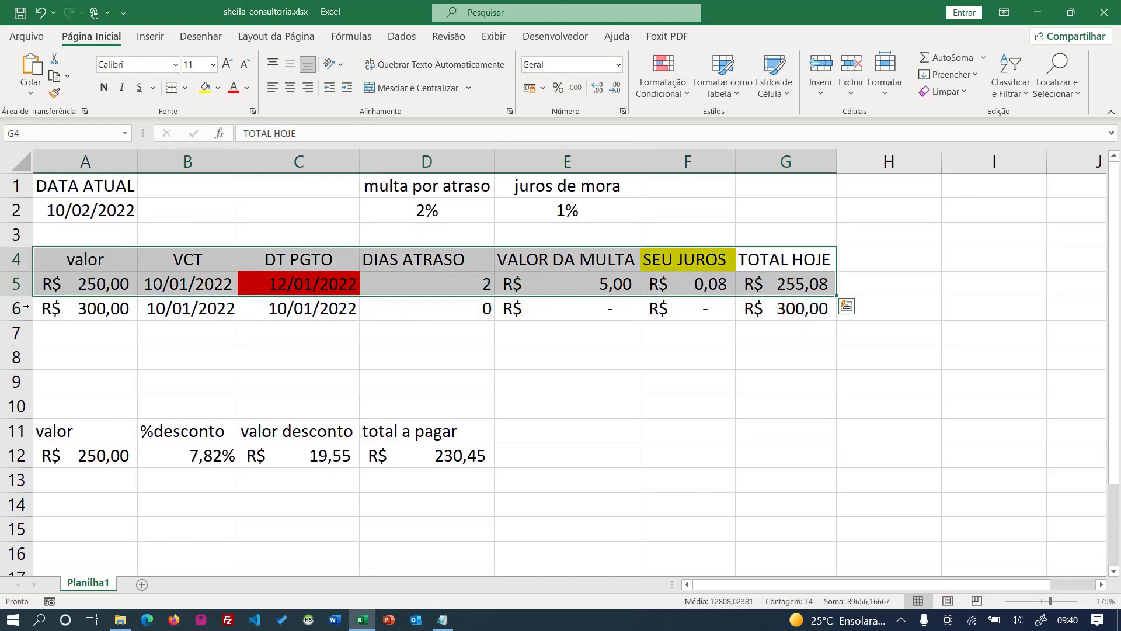
left_click(271, 279)
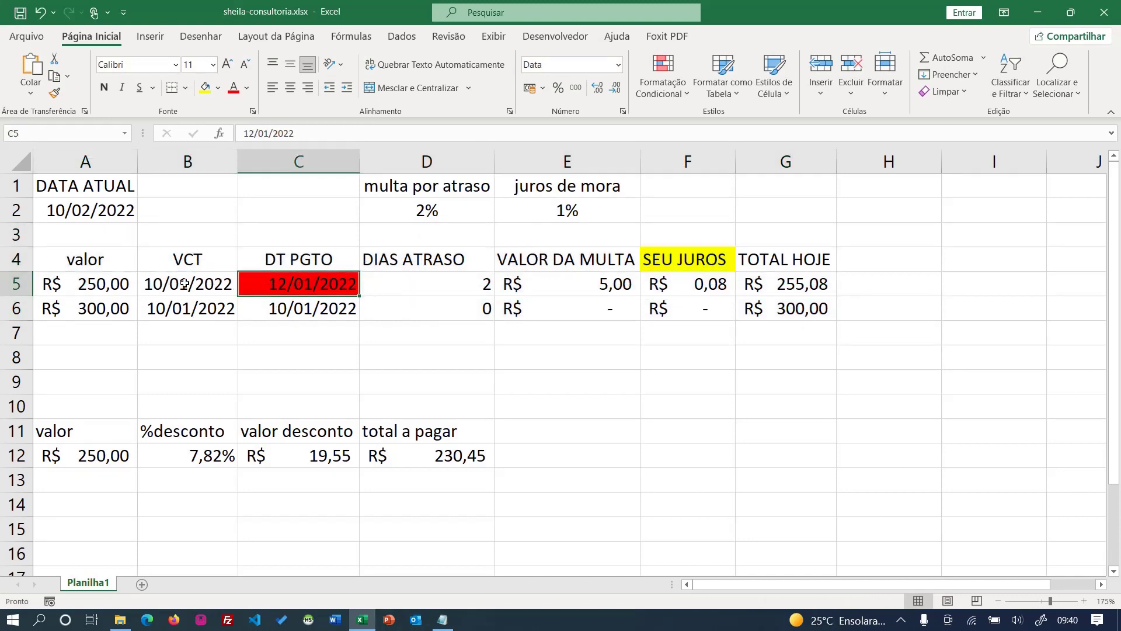
left_click(769, 283)
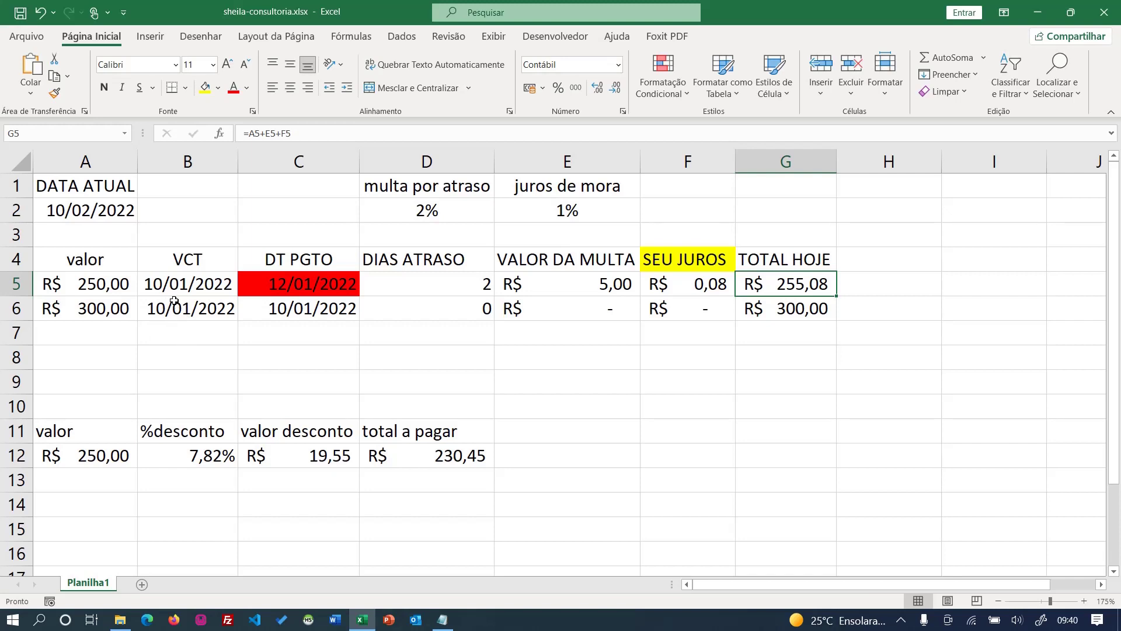
left_click(174, 302)
left_click(274, 305)
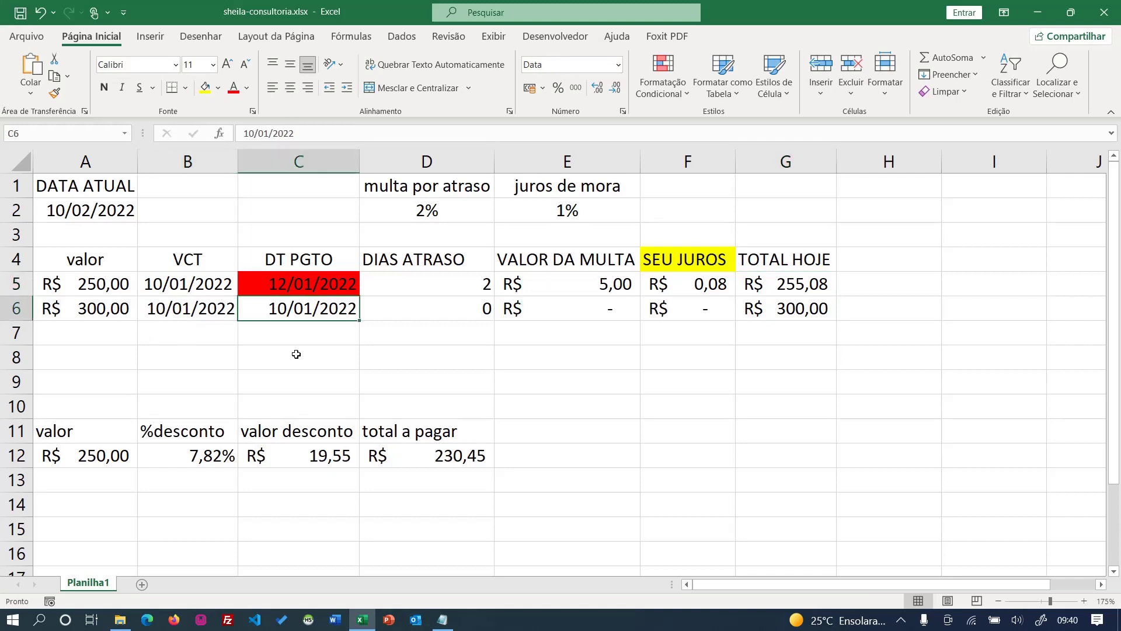
Step: Clear the C6 payment date and review D6 to G6: 31 days, R$ 6,00 fine, R$ 309,00 total
key("Delete")
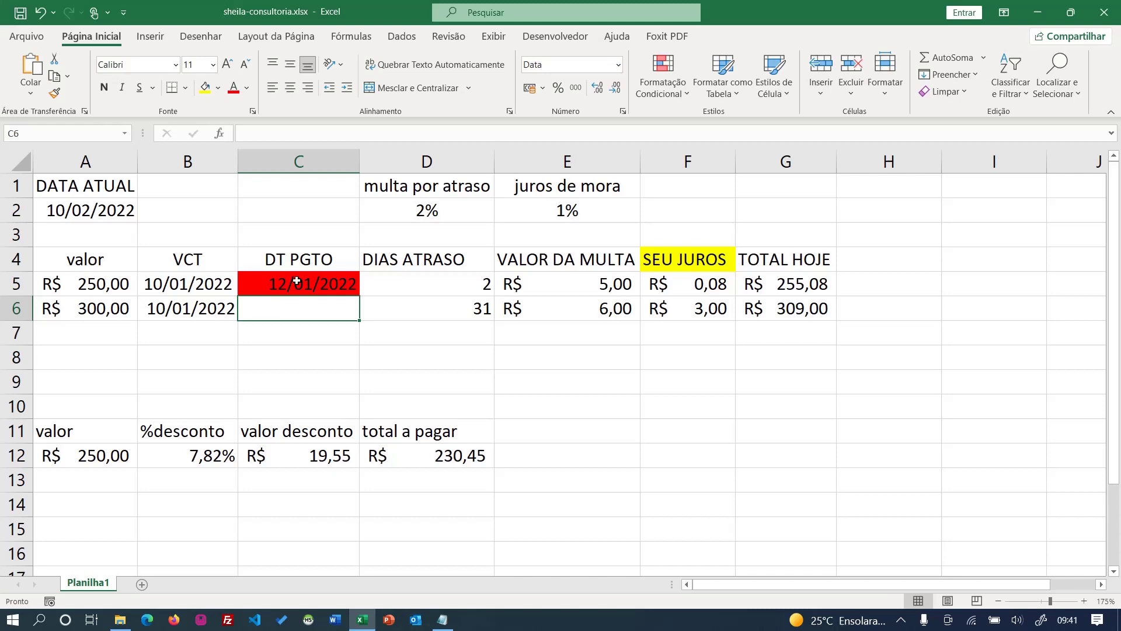
left_click(788, 308)
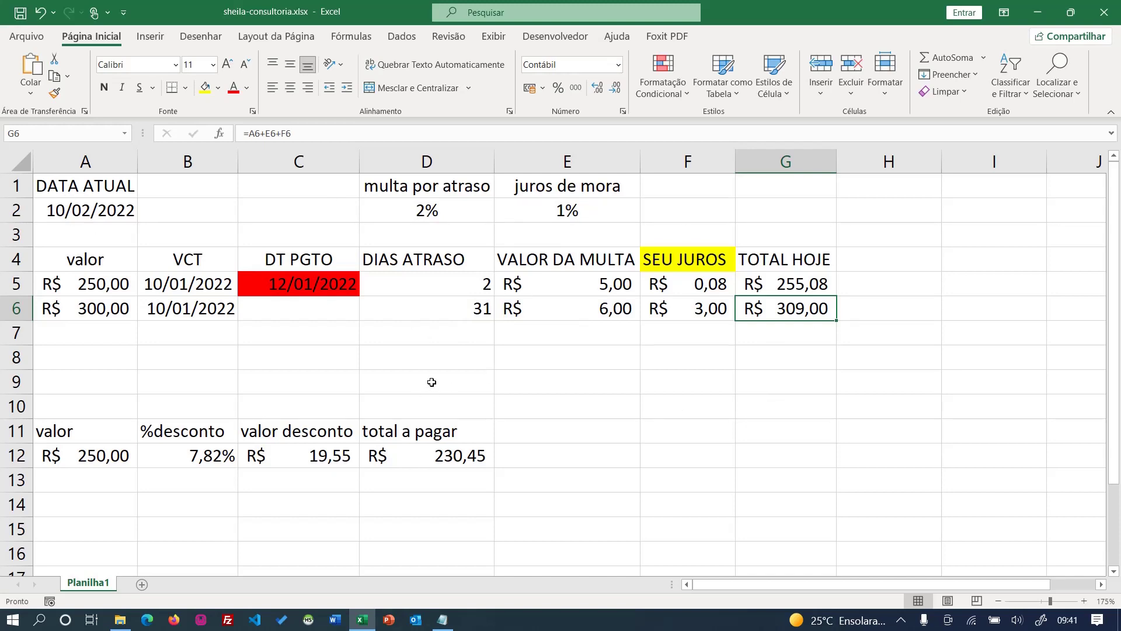
left_click(463, 308)
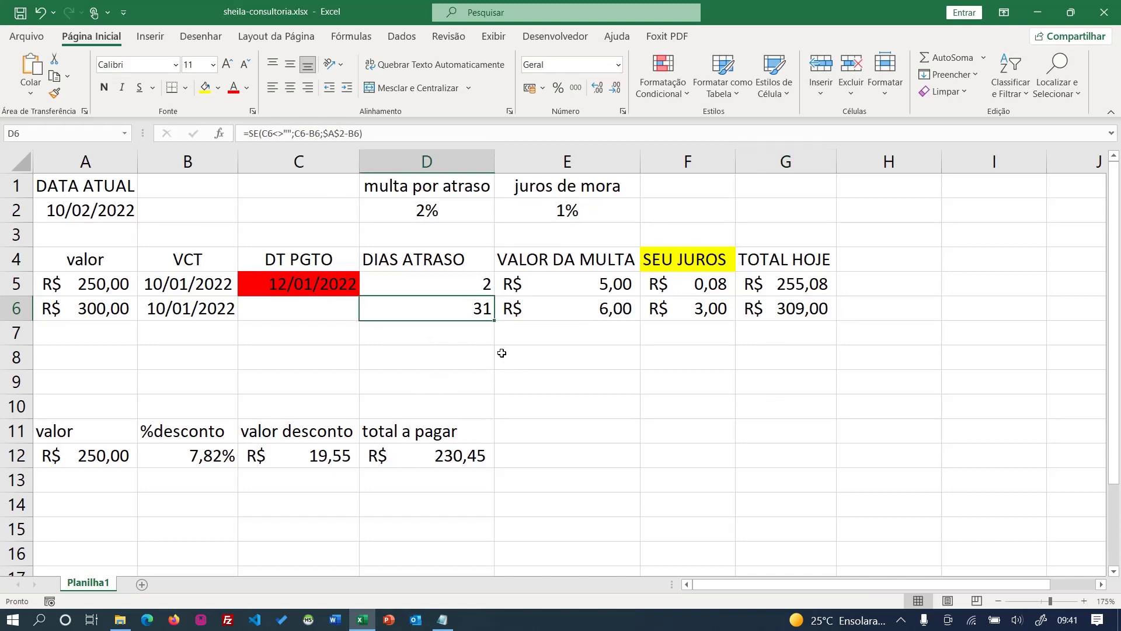
left_click(621, 312)
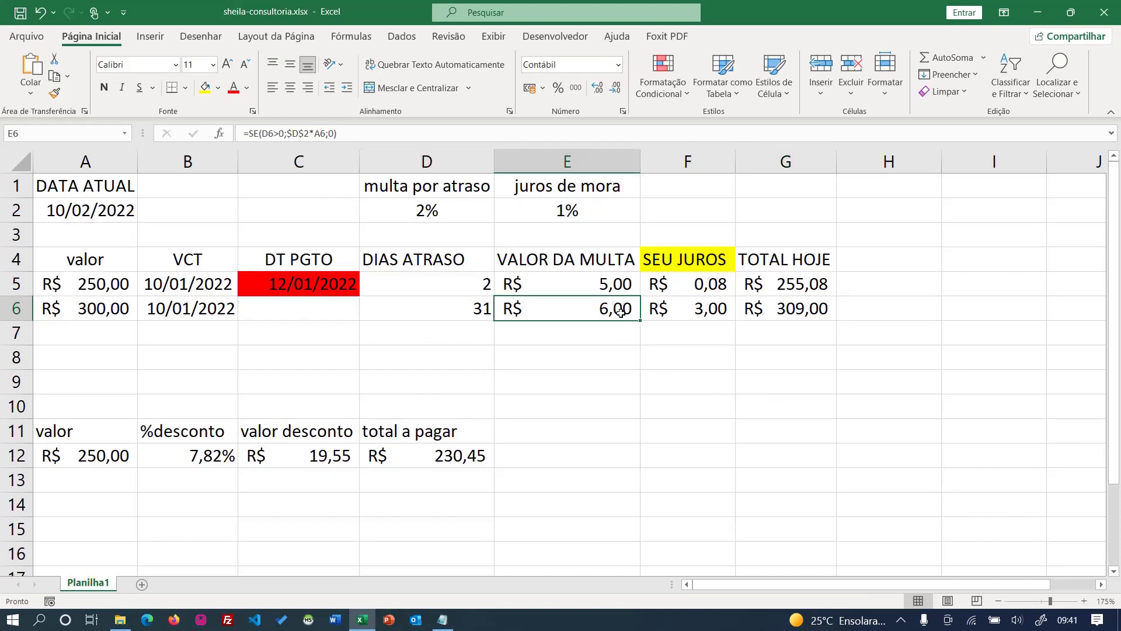
left_click(674, 313)
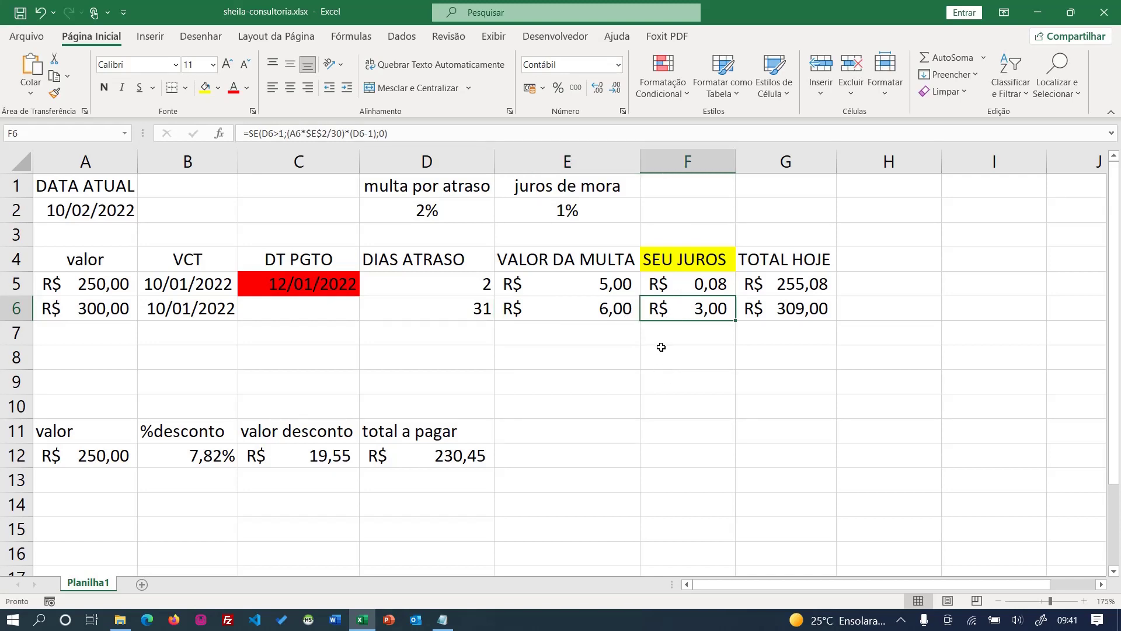
left_click(798, 299)
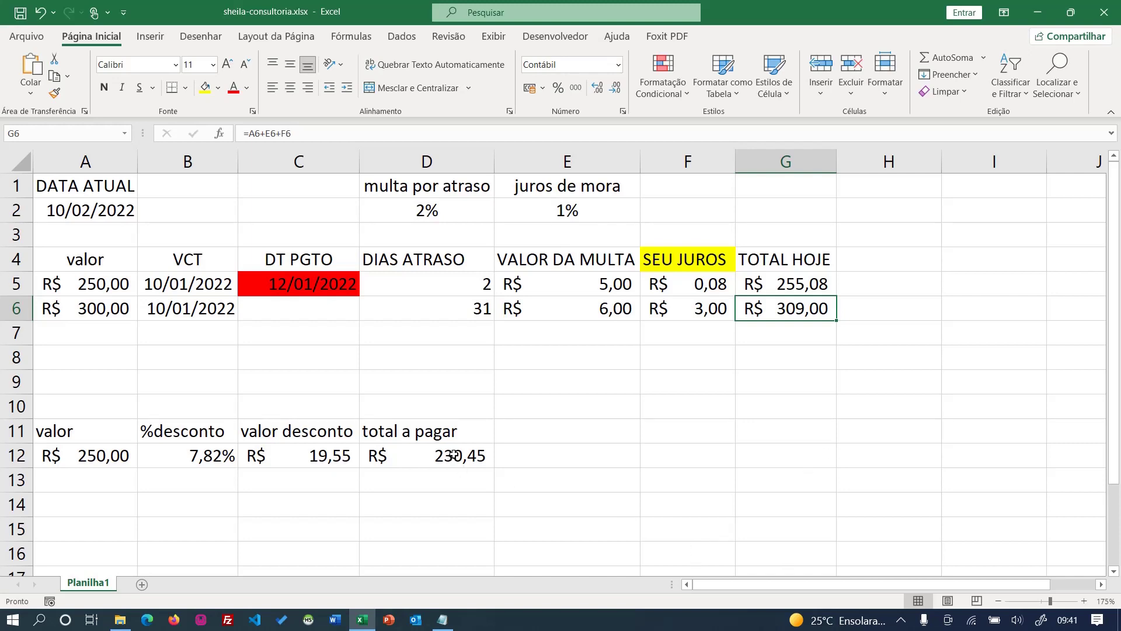
left_click(232, 478)
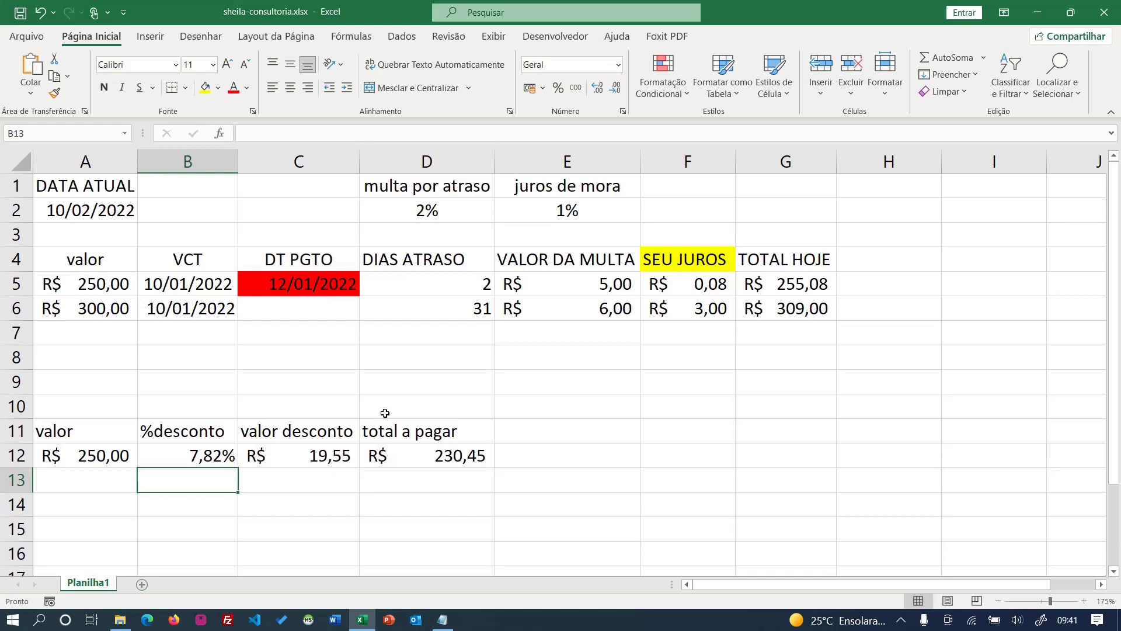
left_click(76, 461)
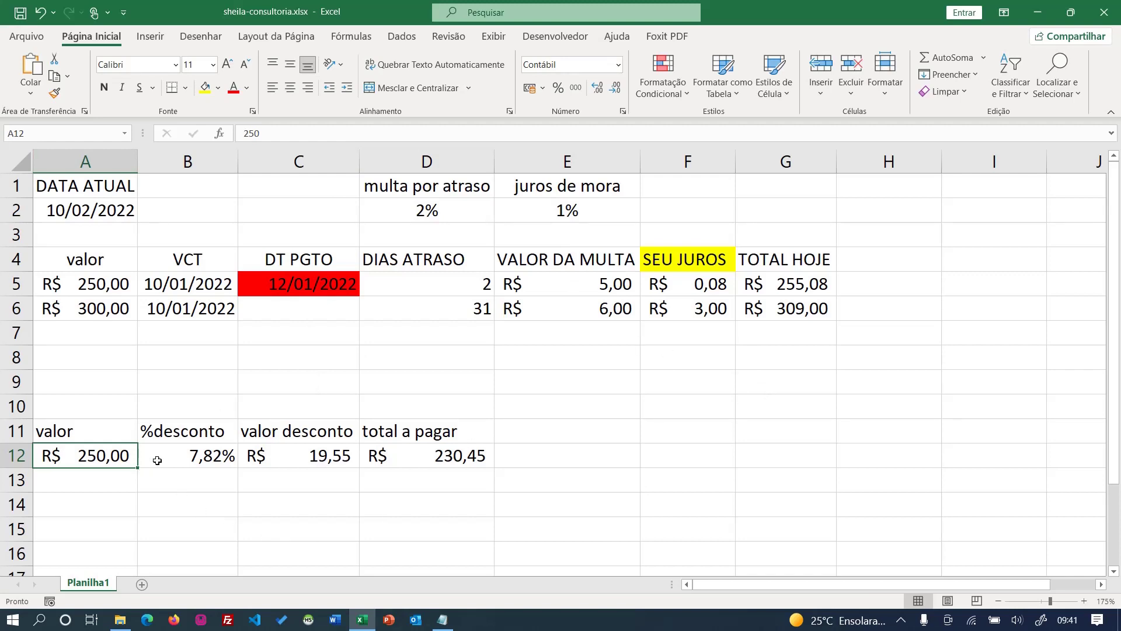
left_click(193, 458)
left_click(120, 460)
left_click_drag(203, 433, 203, 451)
left_click(199, 457)
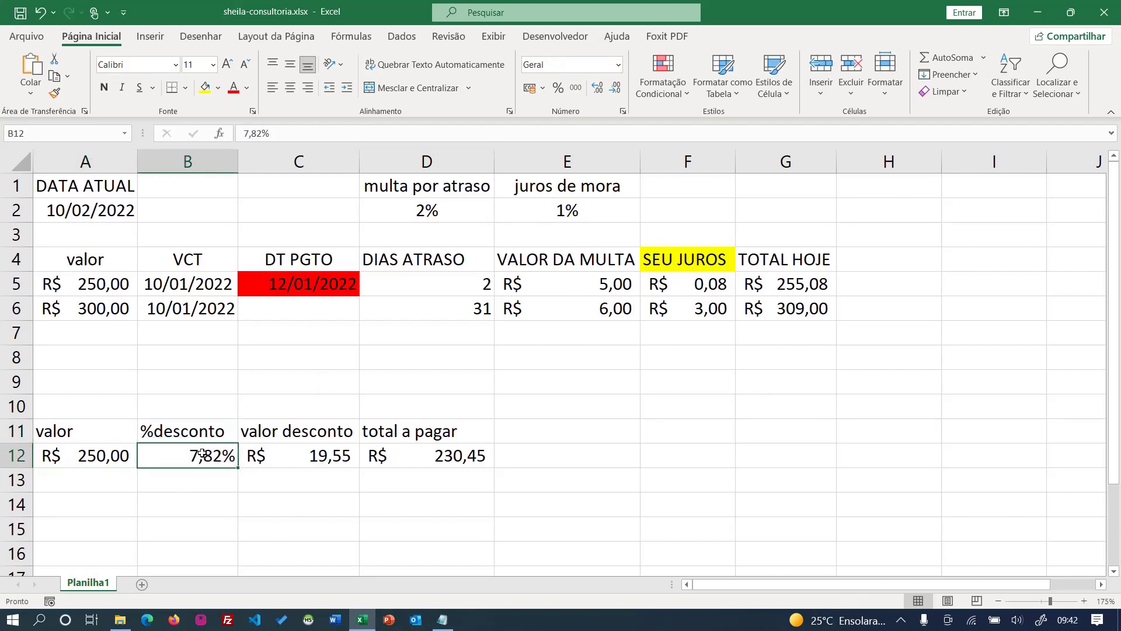
left_click(298, 464)
double_click(299, 455)
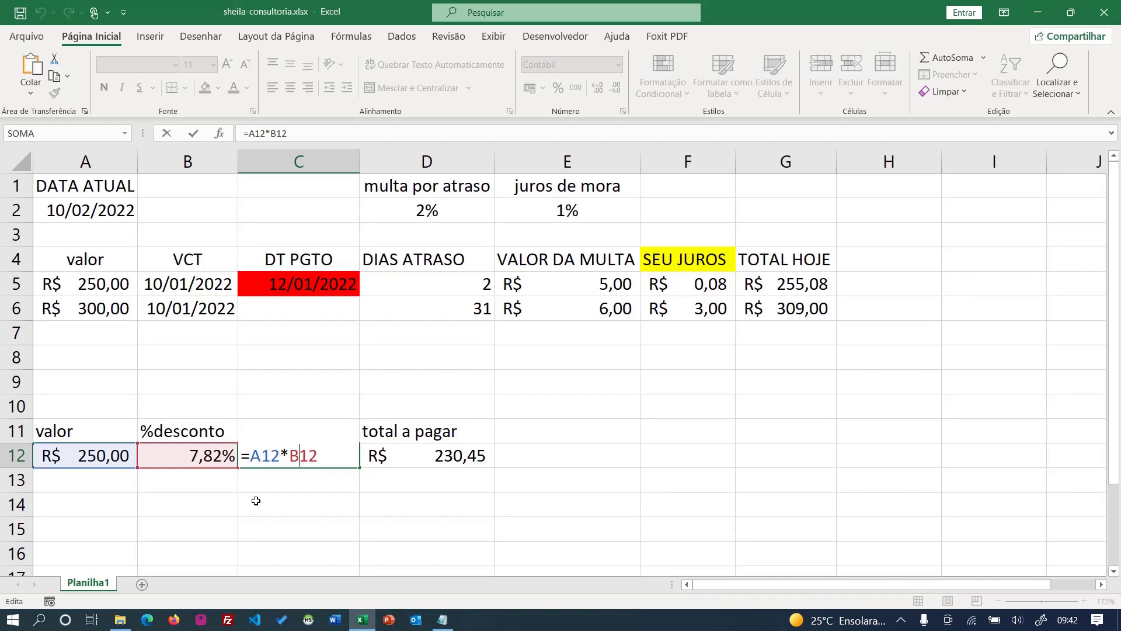
key("Return")
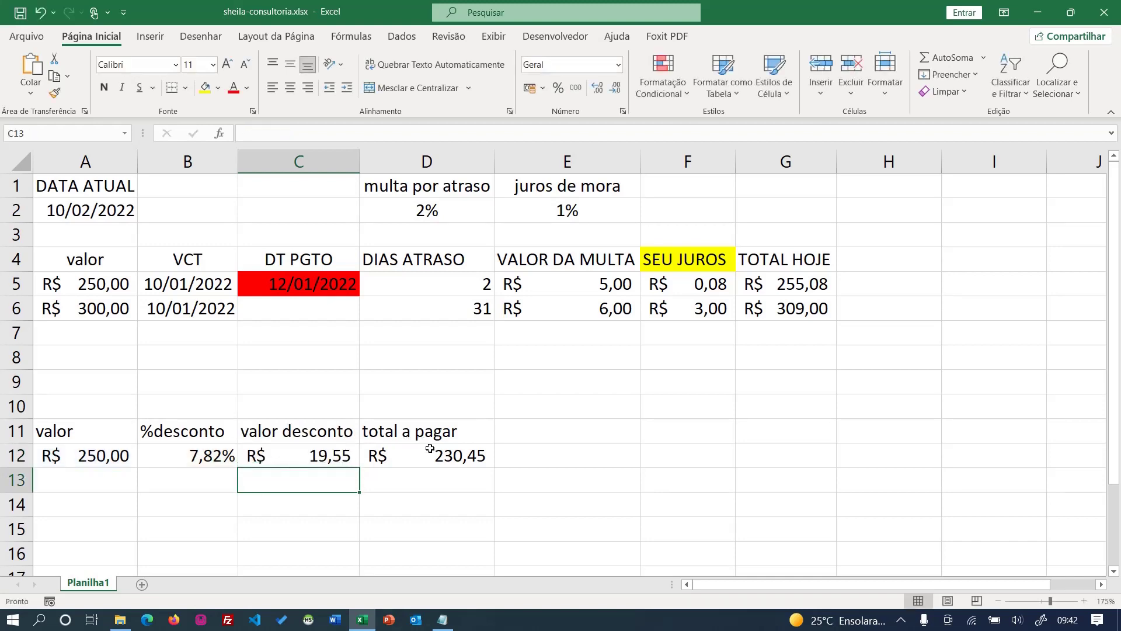
double_click(431, 454)
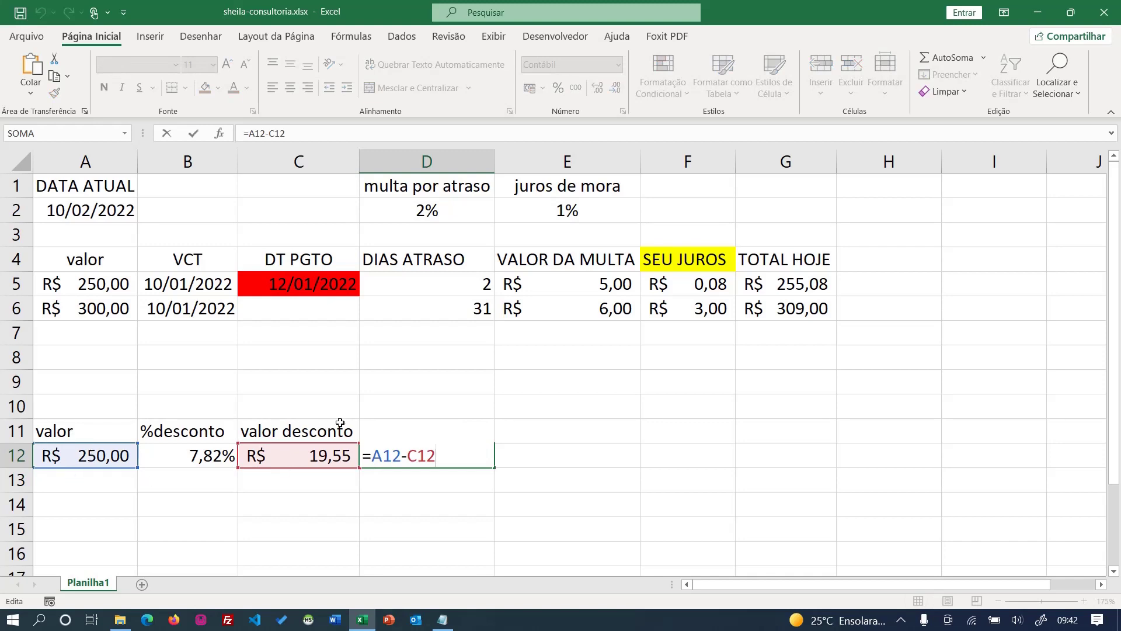
key("Return")
type("total a pagar")
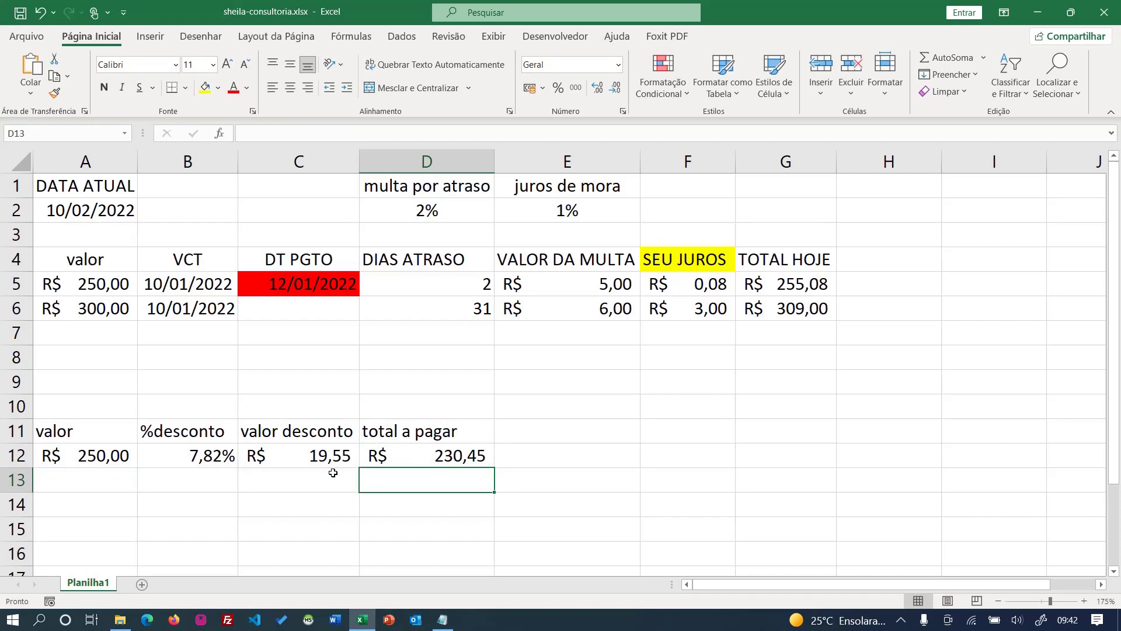
left_click(527, 402)
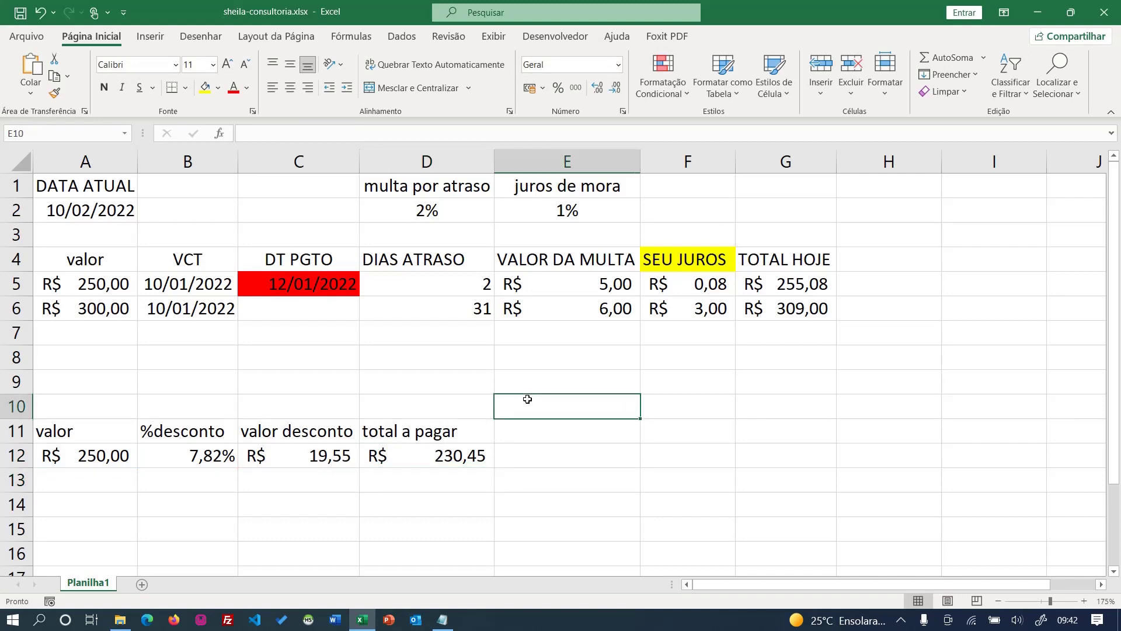